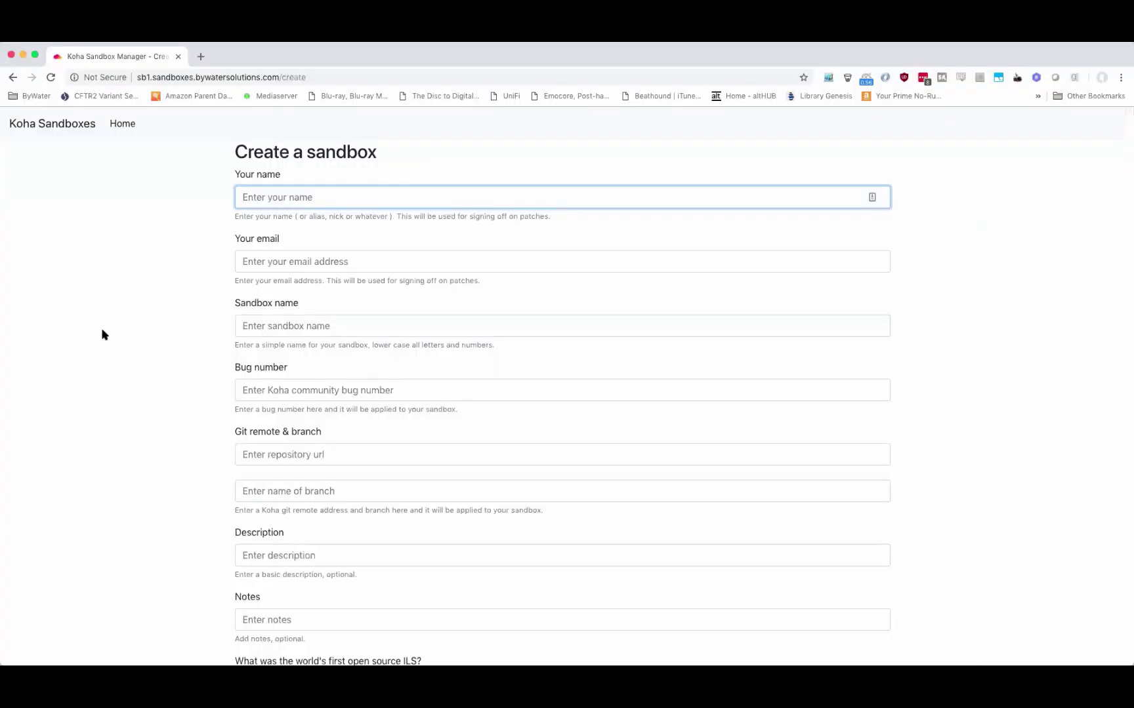
# Return to the Sandbox Manager home page listing the two existing sandboxes.
pyautogui.click(103, 333)
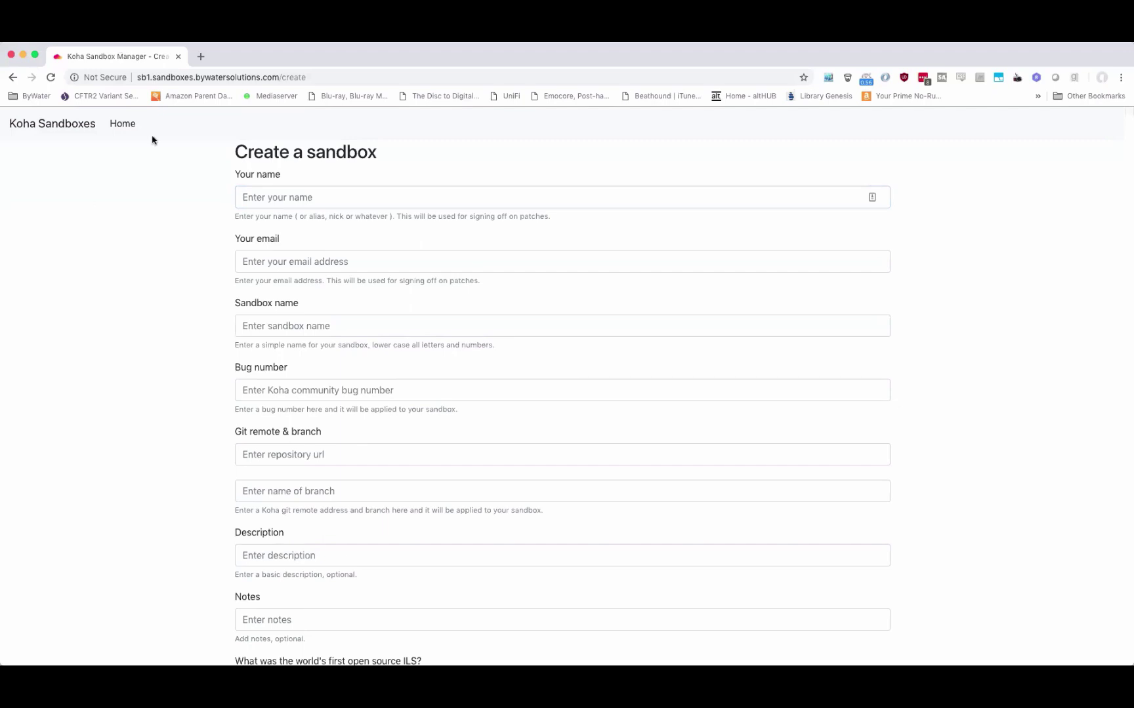
pyautogui.click(129, 125)
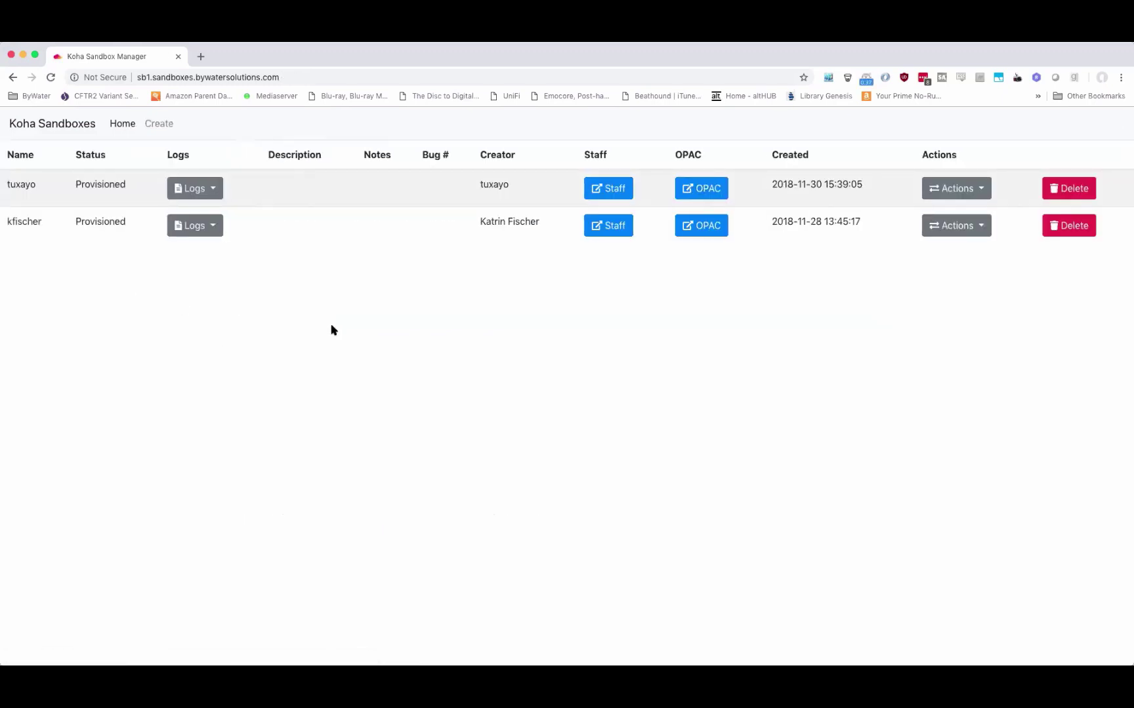
# Bring up the empty 'Create a sandbox' form from the top navigation.
pyautogui.click(163, 79)
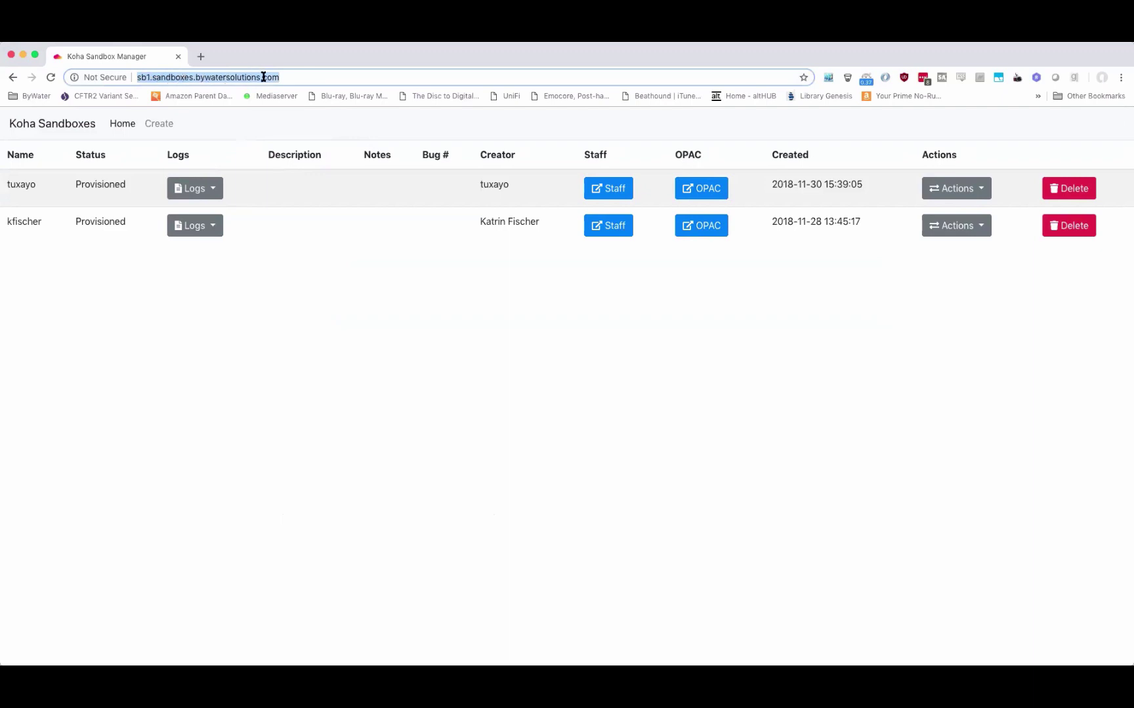
pyautogui.click(376, 543)
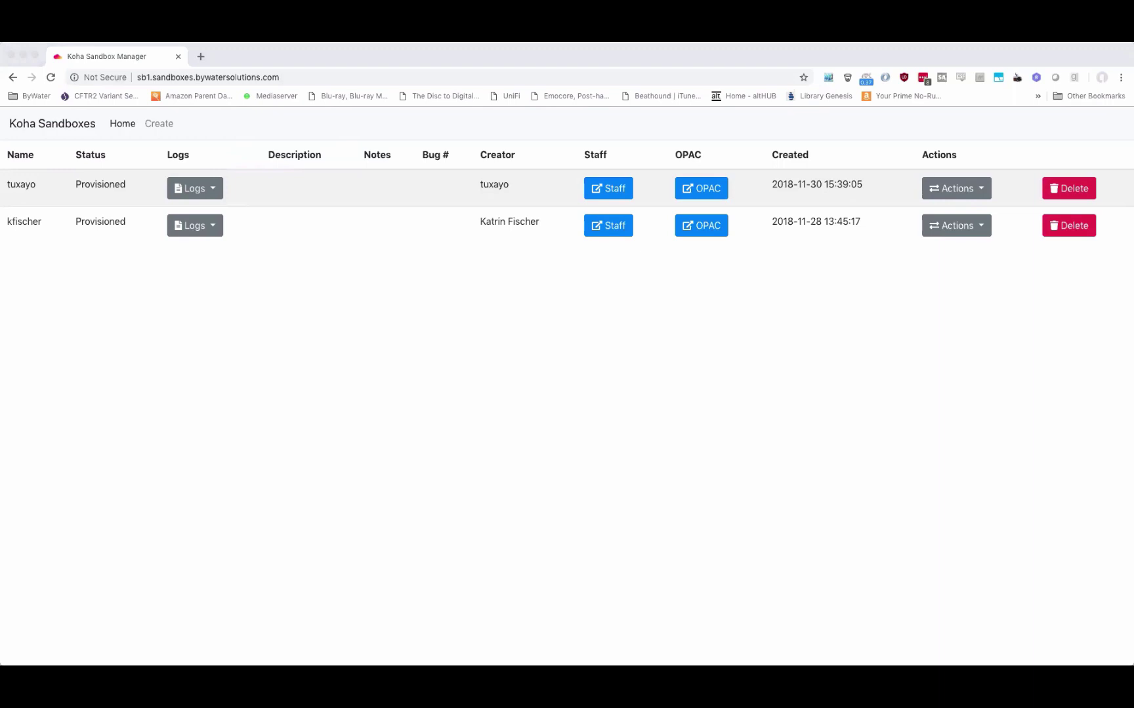
pyautogui.click(338, 467)
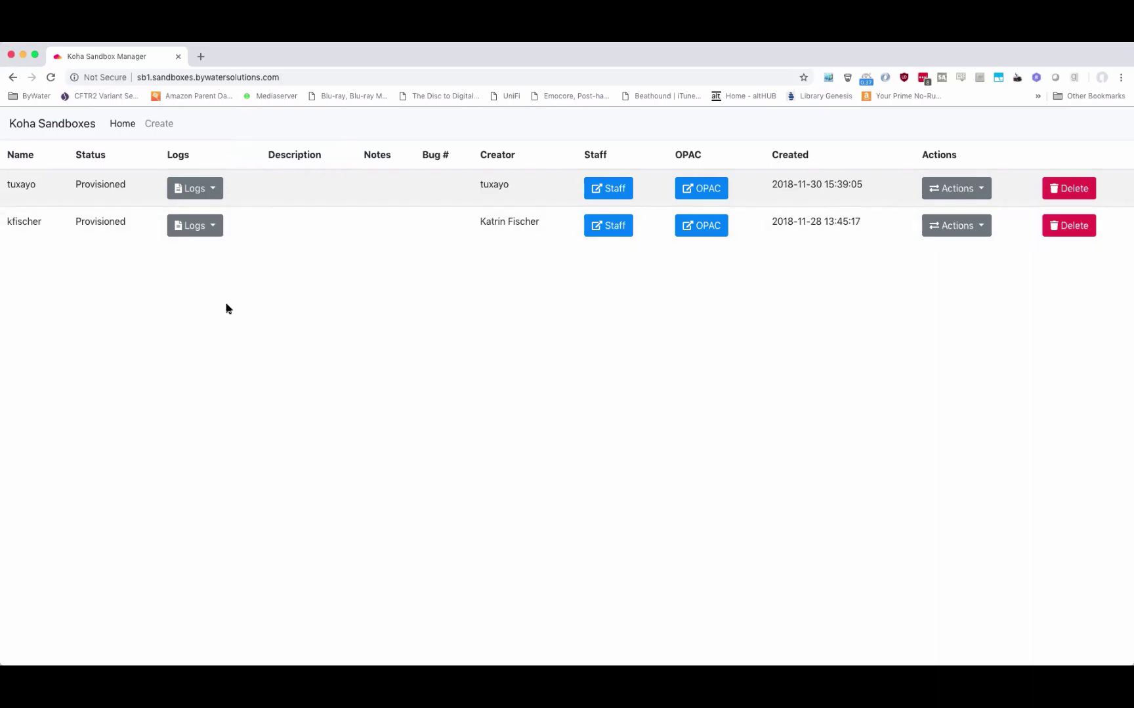
pyautogui.click(161, 128)
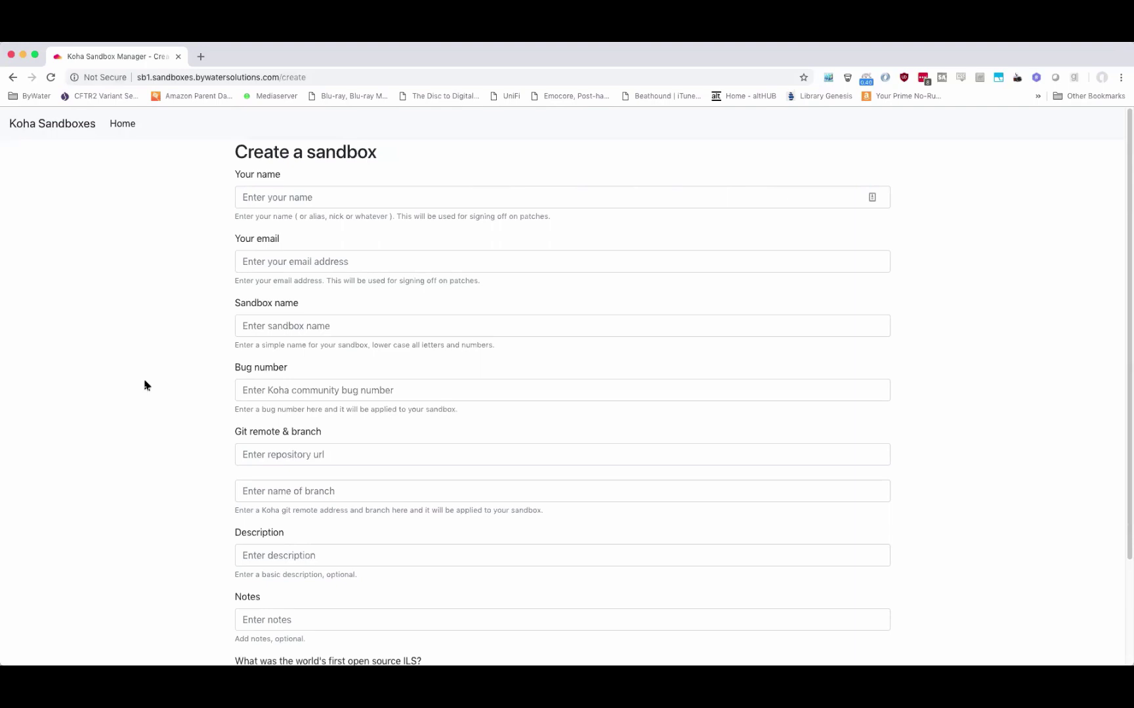
pyautogui.scroll(-5, 139, 387)
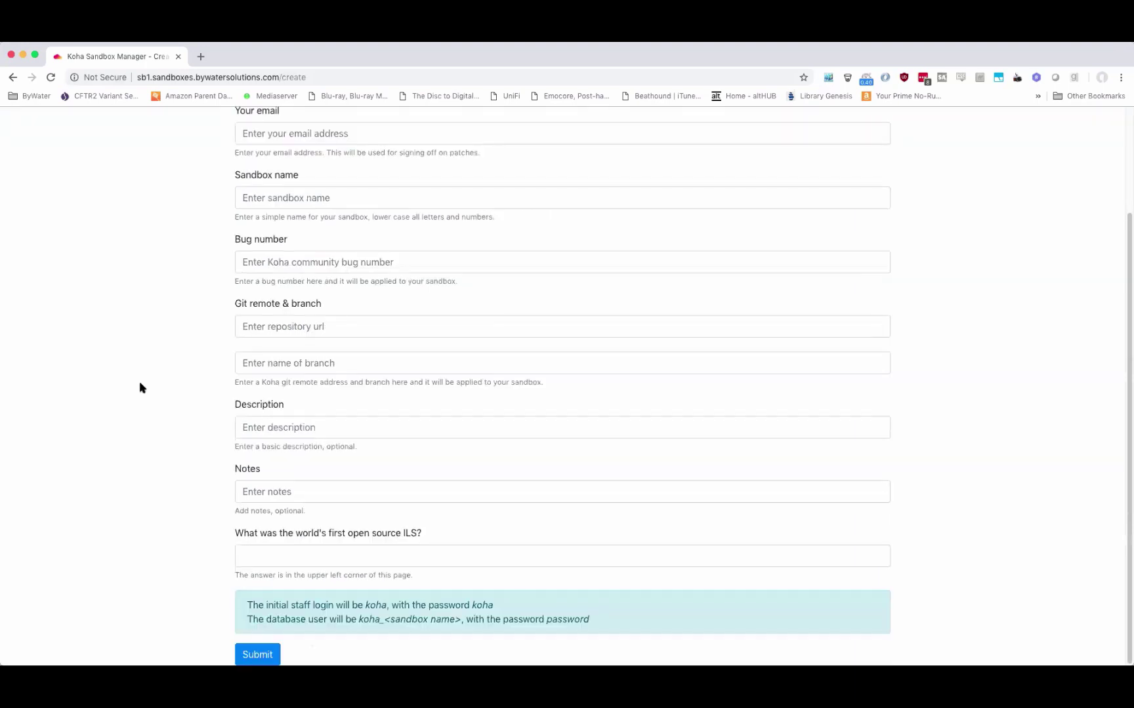
pyautogui.scroll(5, 139, 387)
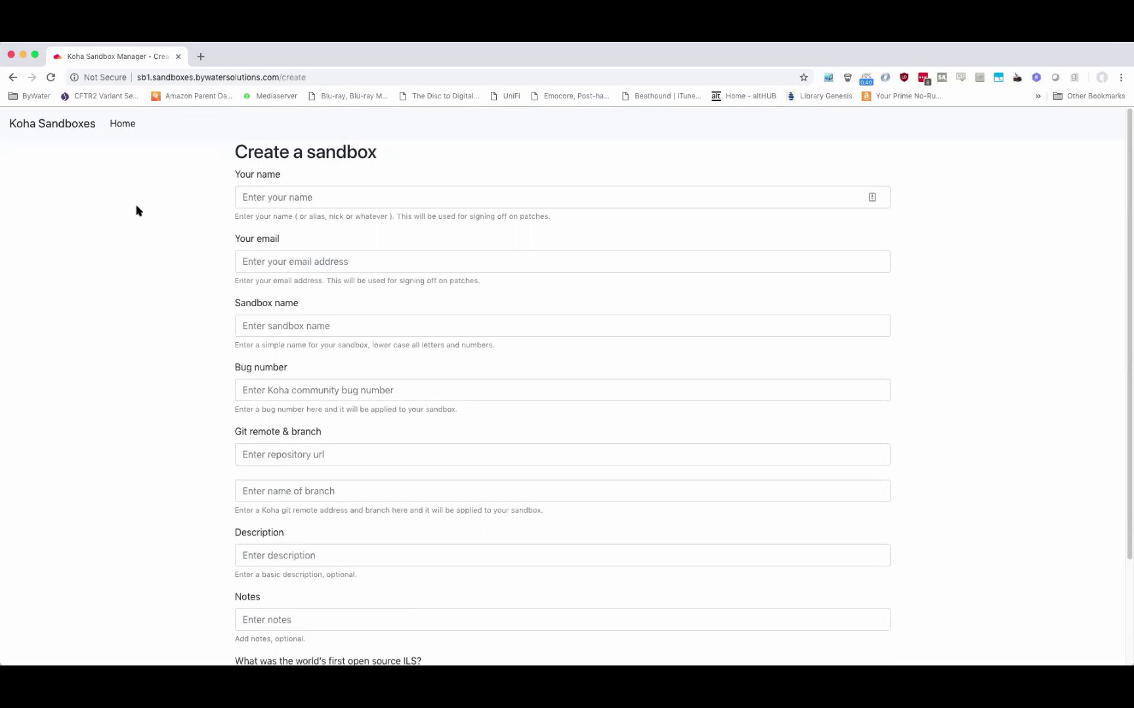
pyautogui.click(118, 125)
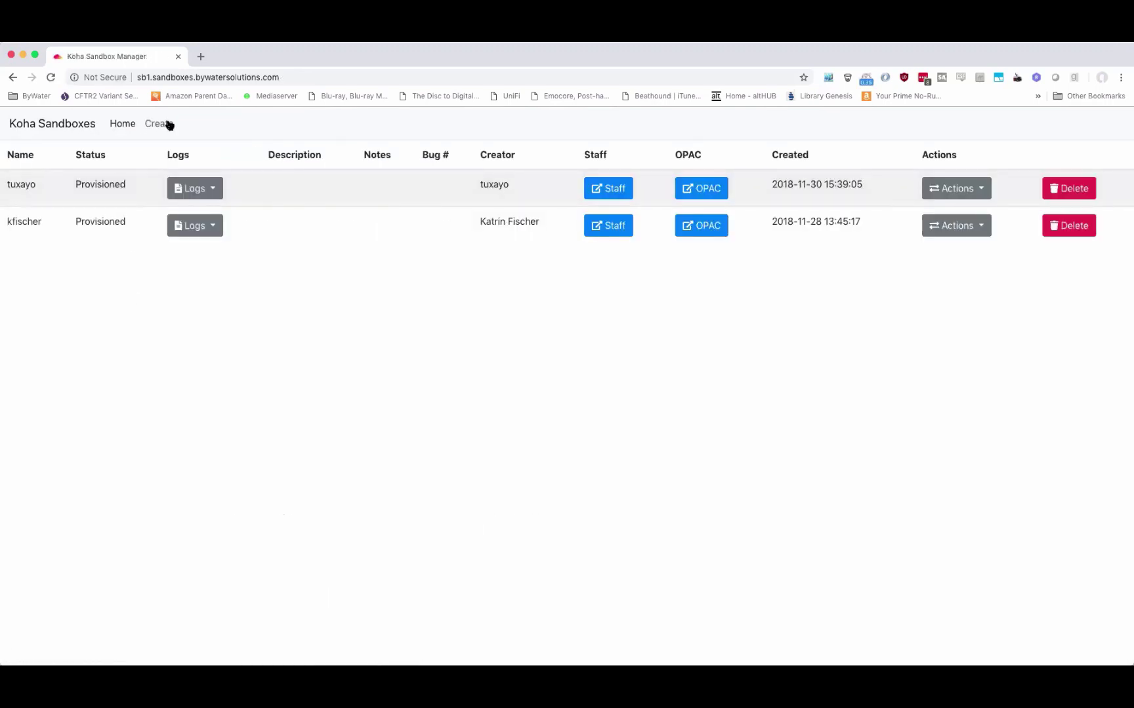
pyautogui.click(158, 123)
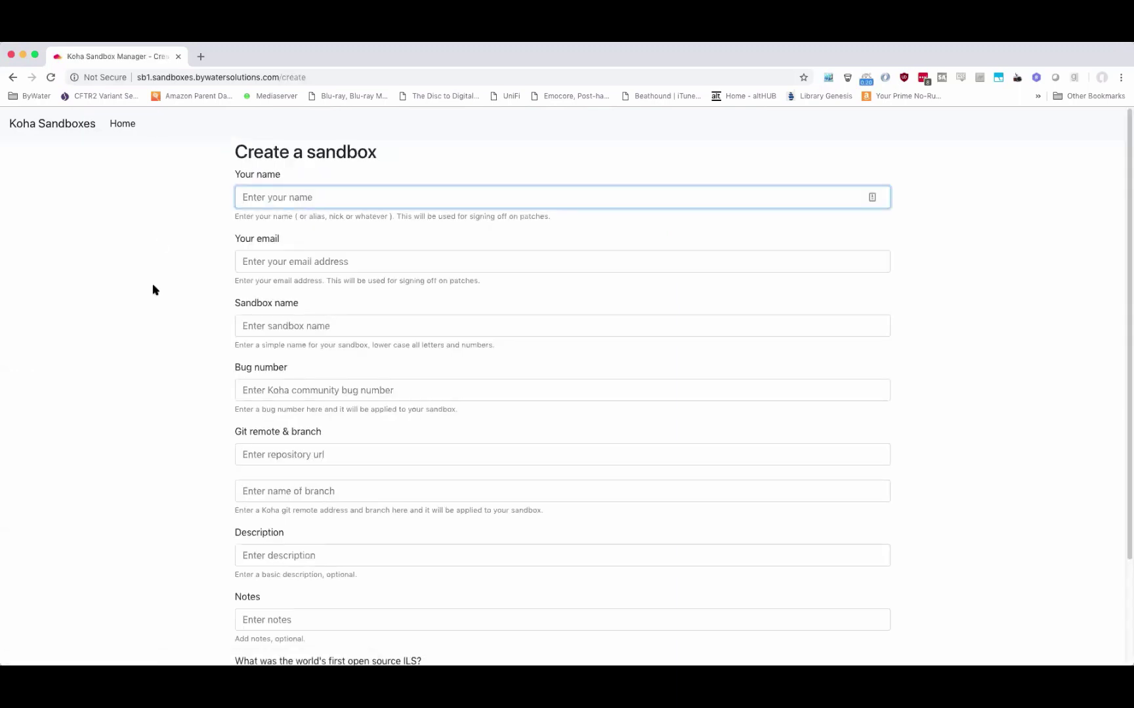
pyautogui.click(150, 319)
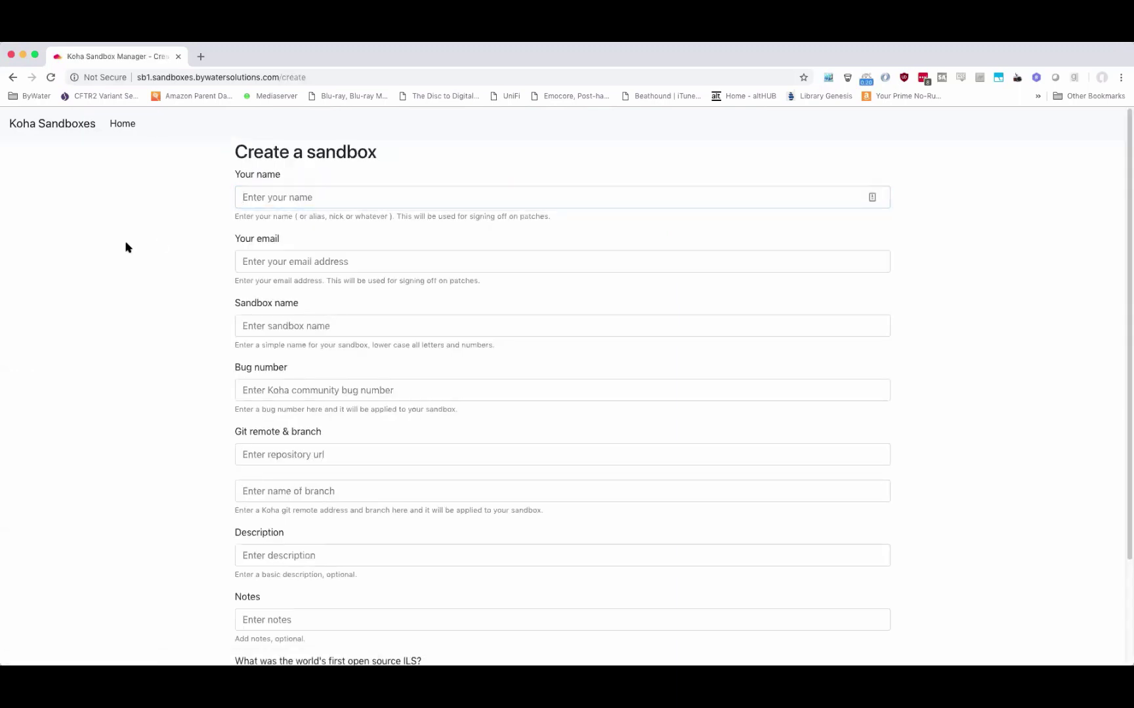
pyautogui.click(122, 123)
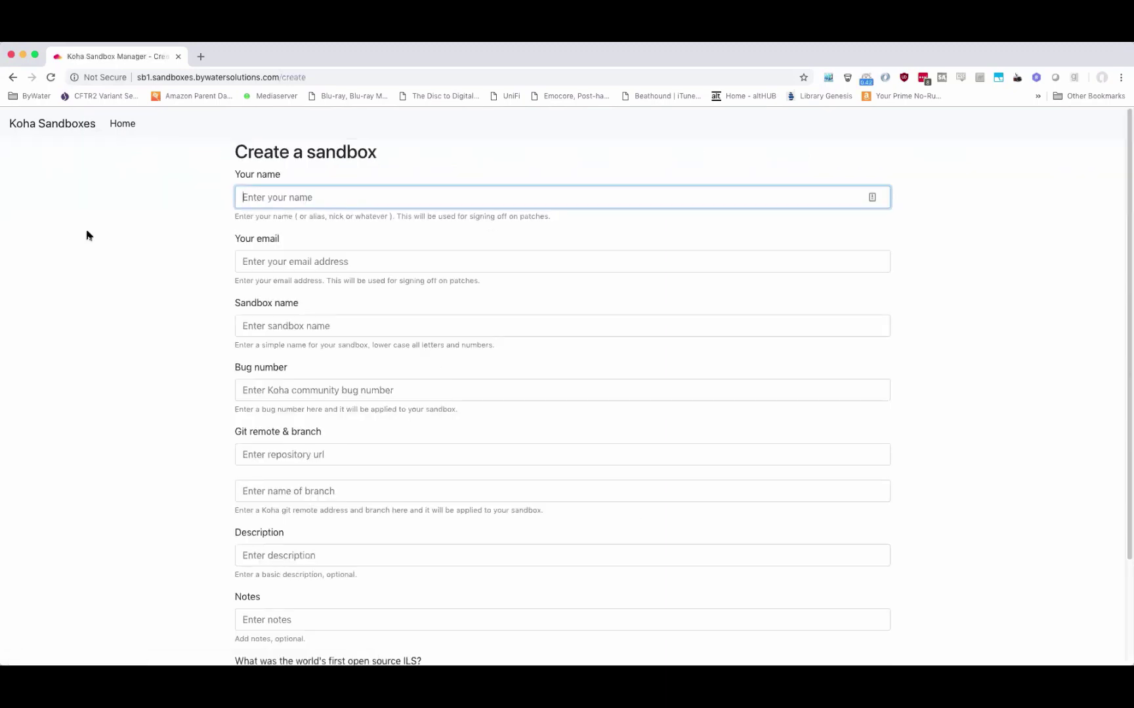
# Enter the user's full name and e-mail address in the Your name and Your email fields.
pyautogui.press('Tab')
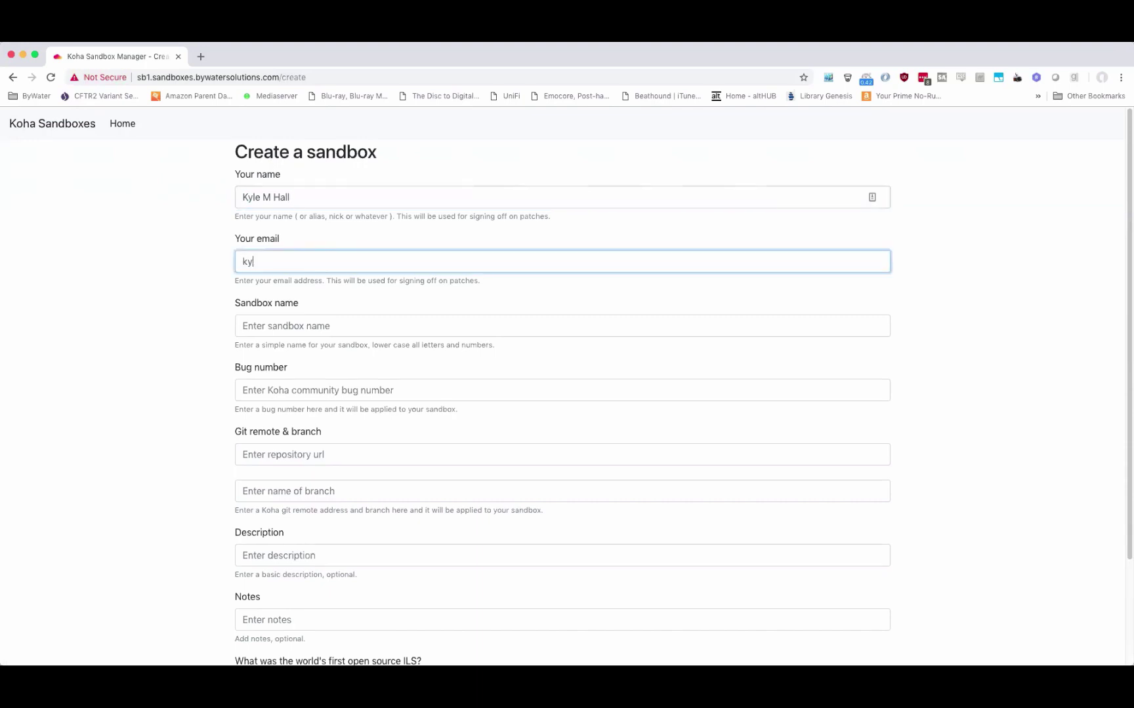
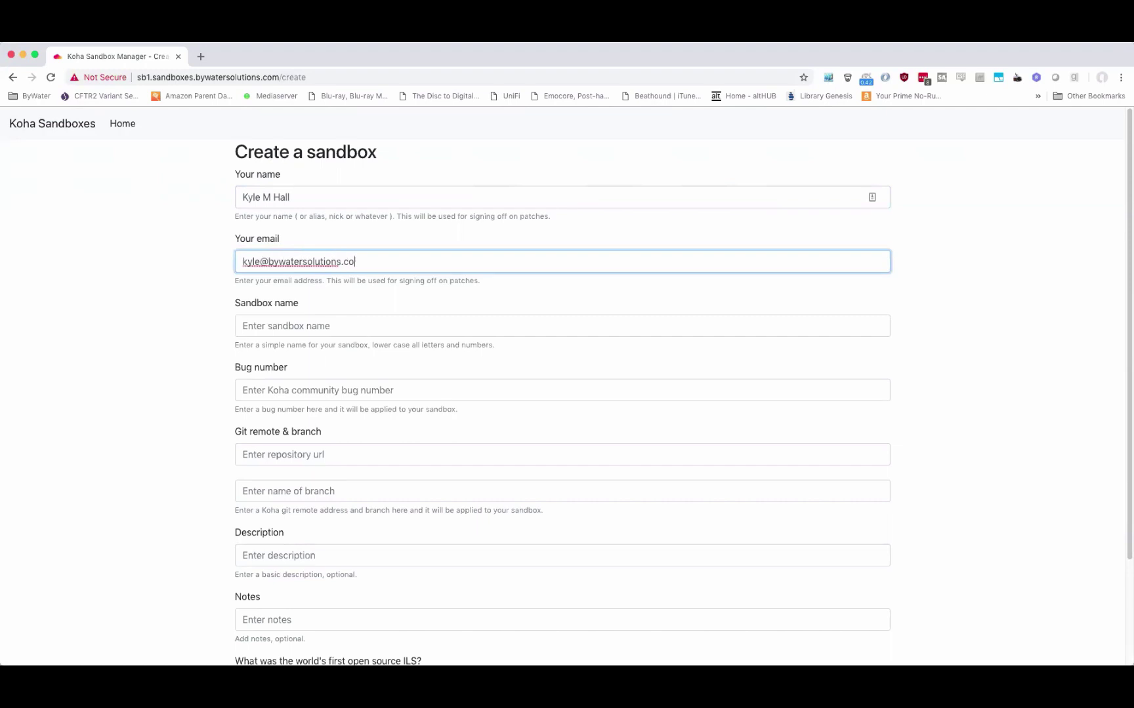
pyautogui.press('Tab')
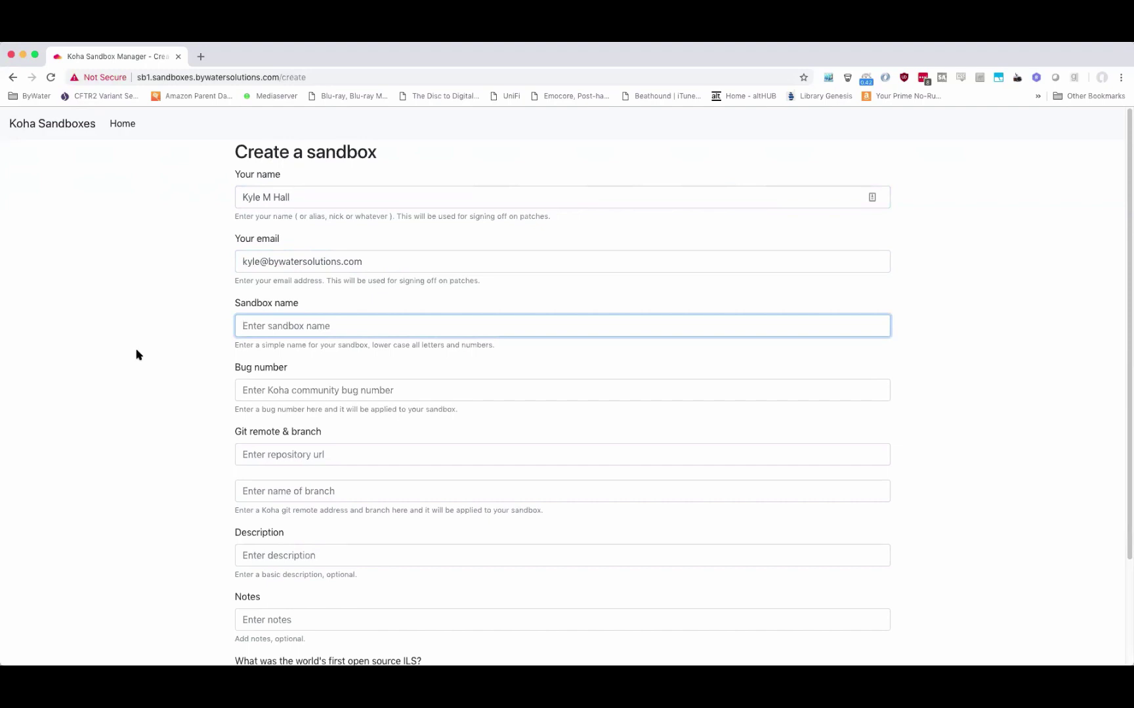
pyautogui.scroll(-1, 137, 355)
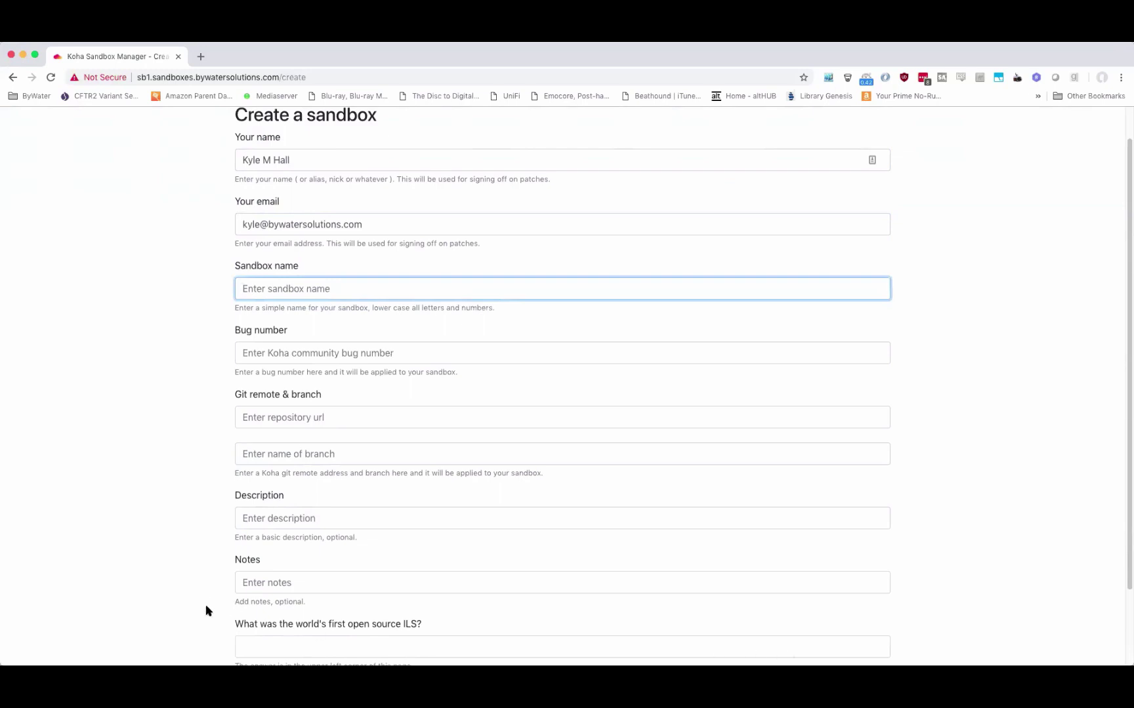
pyautogui.press('super+Tab')
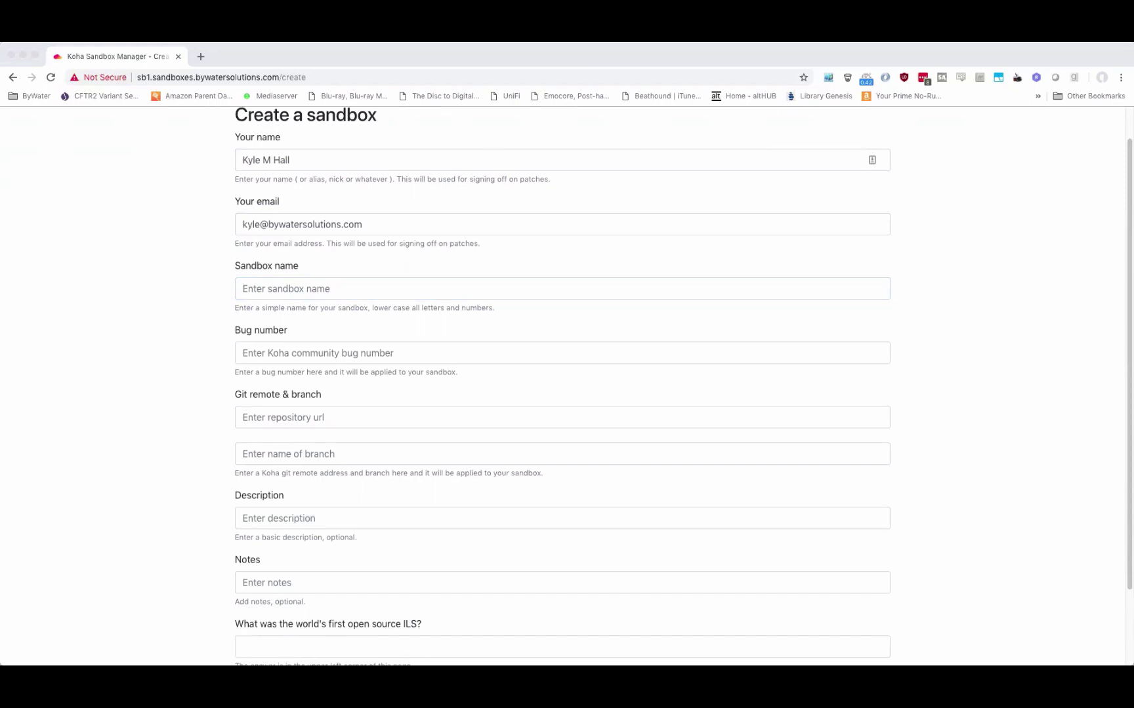
pyautogui.click(51, 270)
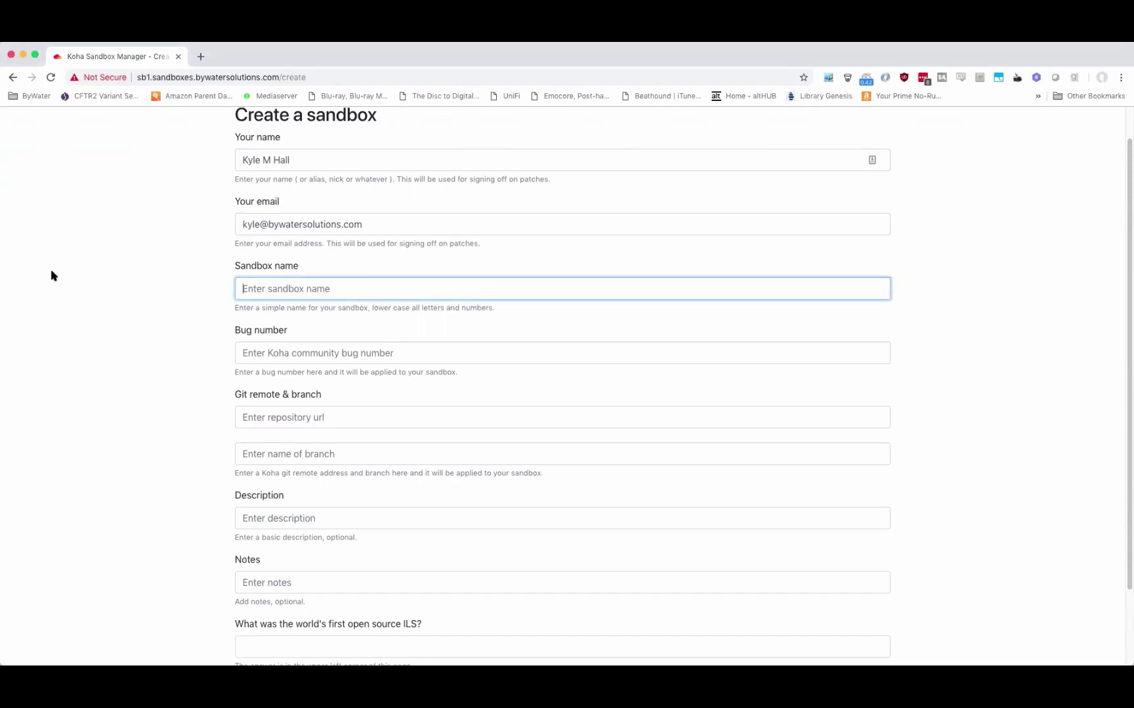
# Look up Bugzilla bug 21984 in a new tab, copy its number, and return to the form.
pyautogui.press('super+t')
pyautogui.write('bug 21984')
pyautogui.press('Return')
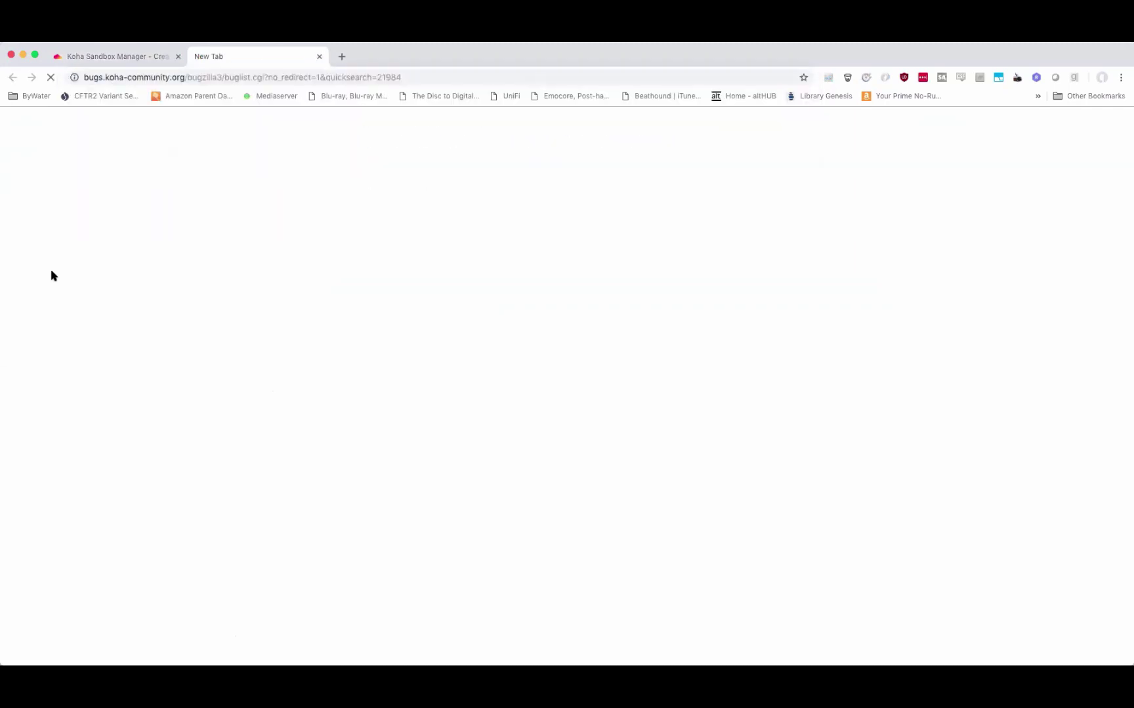
pyautogui.click(257, 32)
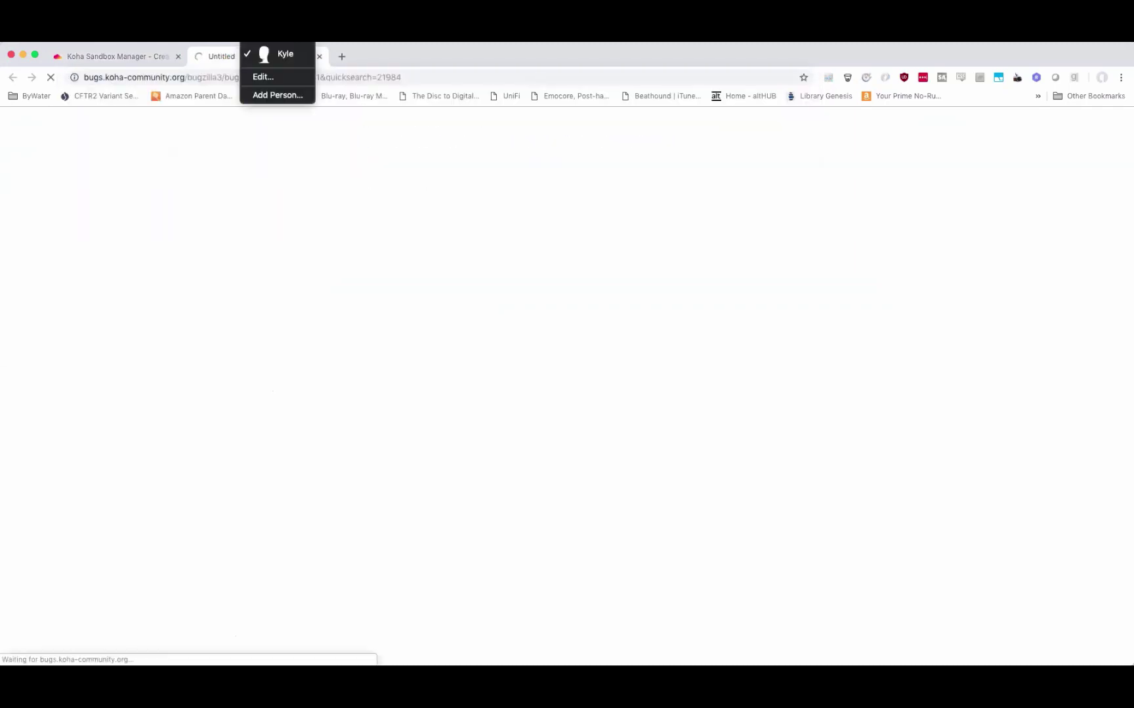
pyautogui.moveTo(166, 33)
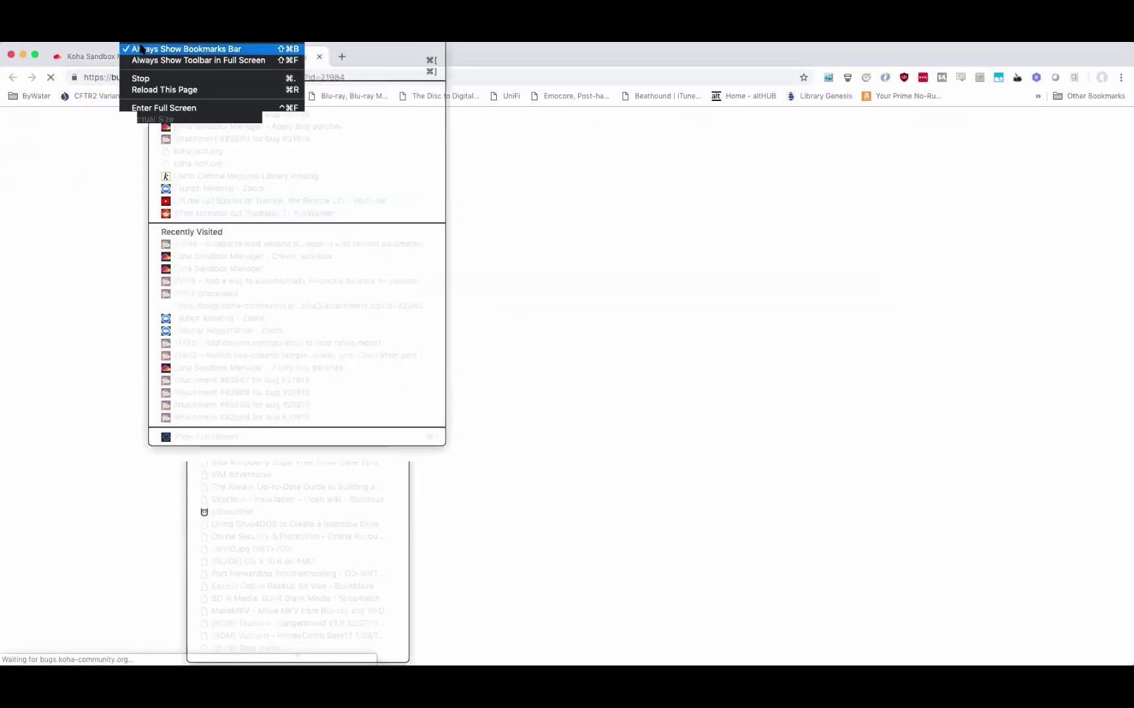
pyautogui.press('Escape')
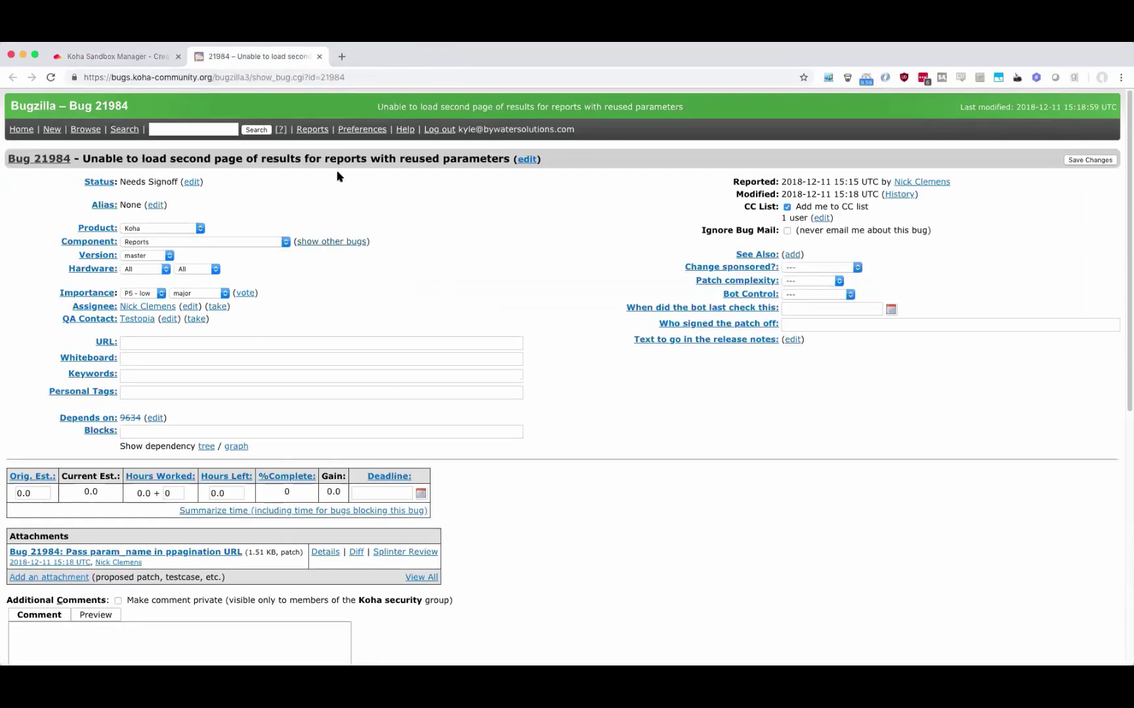
pyautogui.doubleClick(325, 78)
pyautogui.press('super+c')
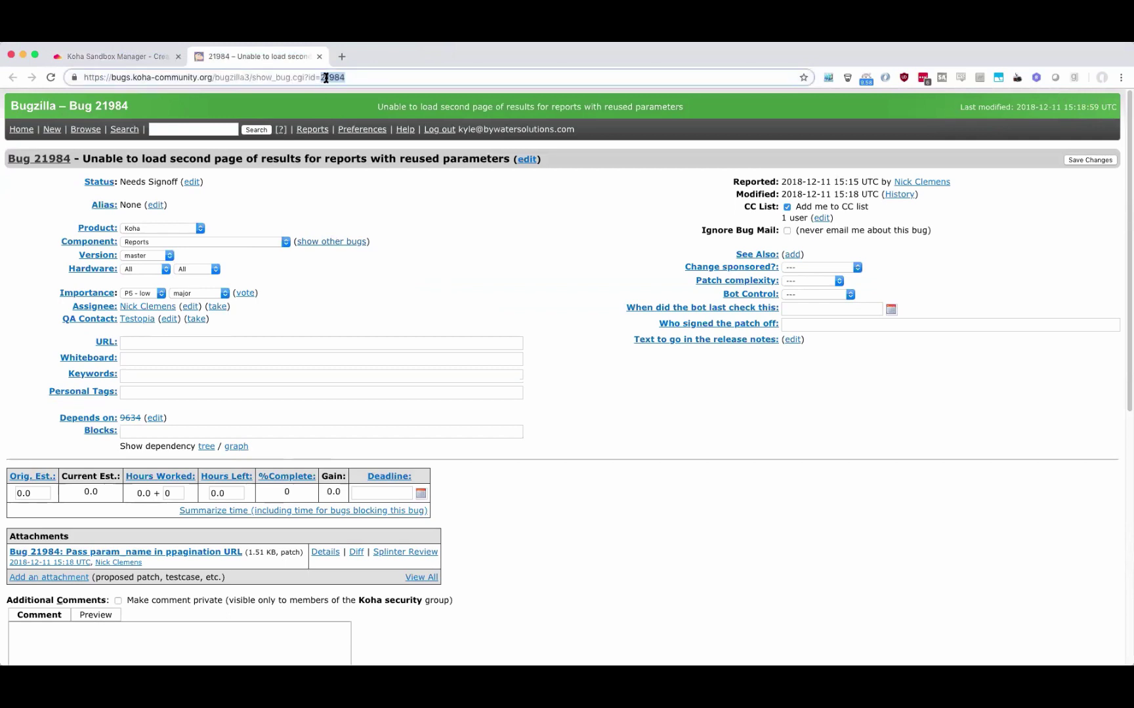
pyautogui.click(131, 56)
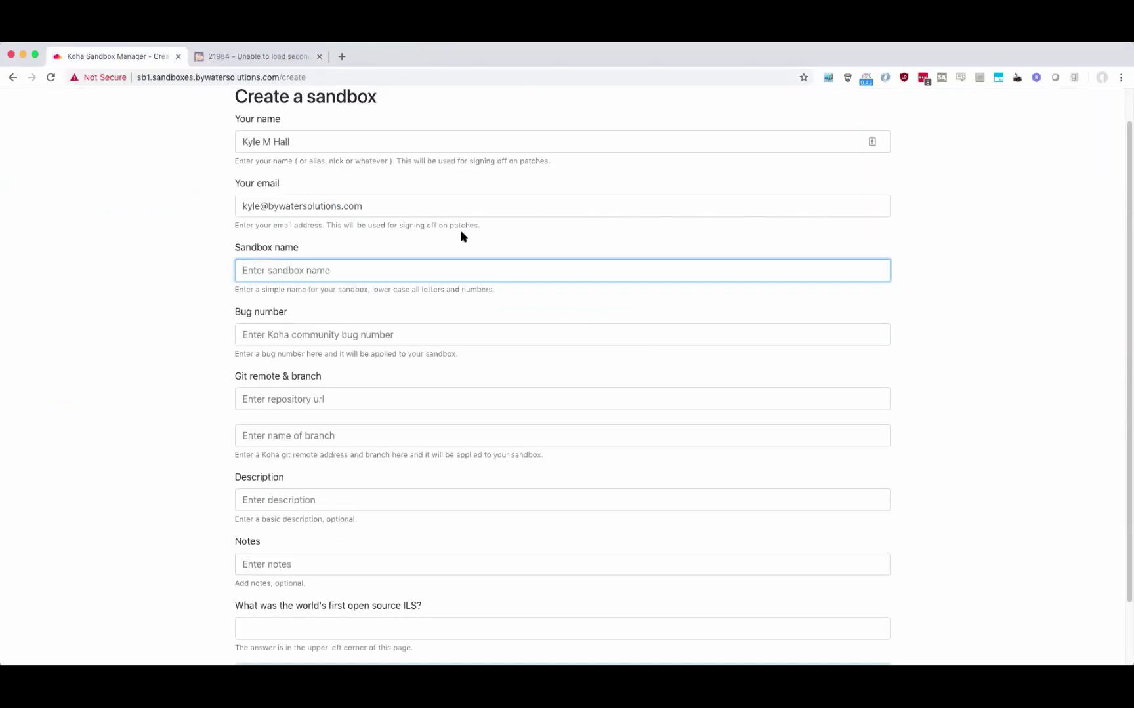
# Set the Sandbox name to 'bz21984' using the copied bug number.
pyautogui.write('bz')
pyautogui.press('super+v')
pyautogui.click(242, 335)
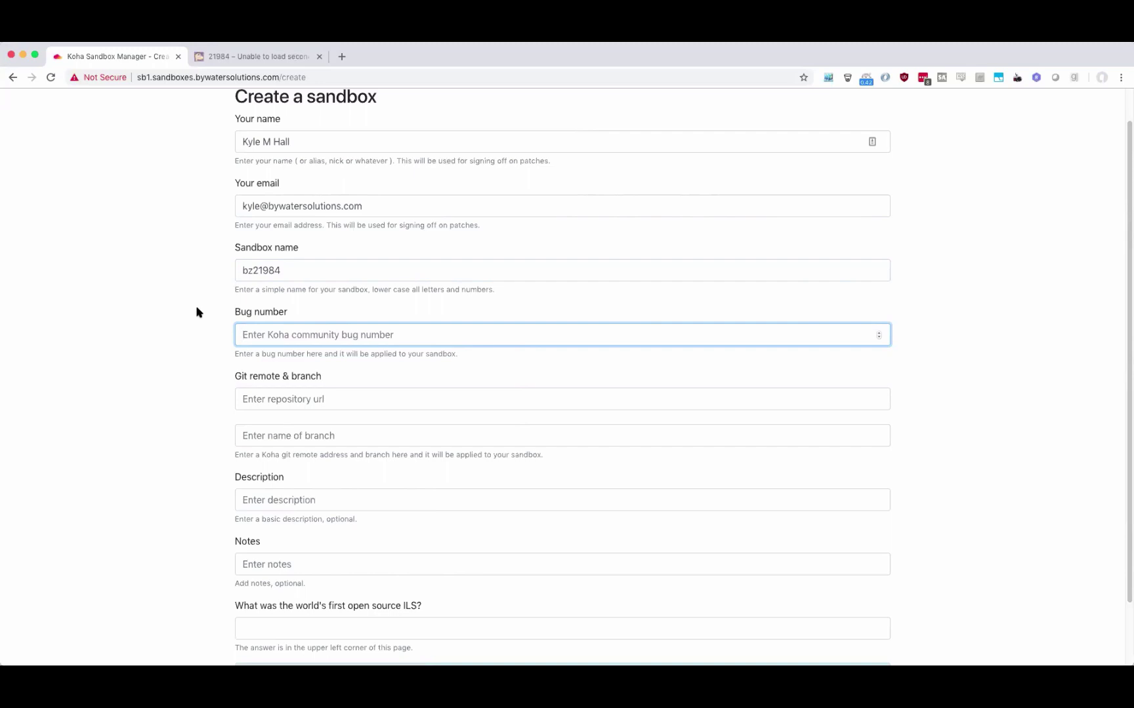
pyautogui.scroll(-3, 202, 282)
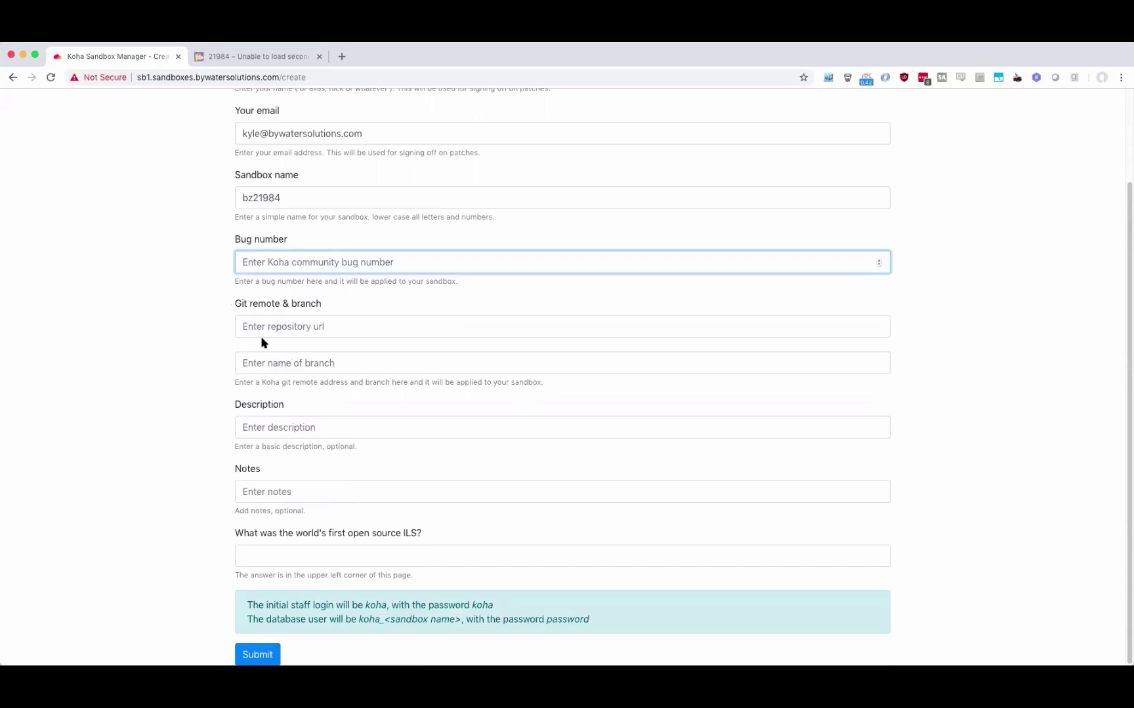
pyautogui.click(262, 318)
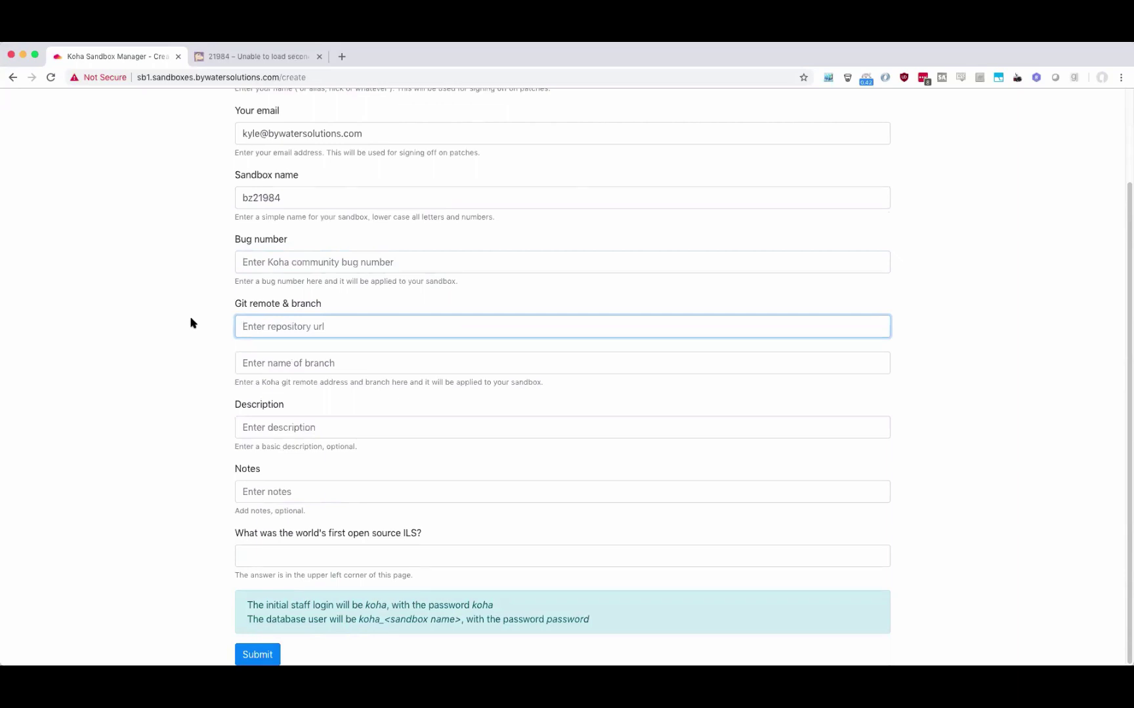
# Enter 'Bug 21984 test' as the sandbox description.
pyautogui.click(134, 329)
pyautogui.click(330, 431)
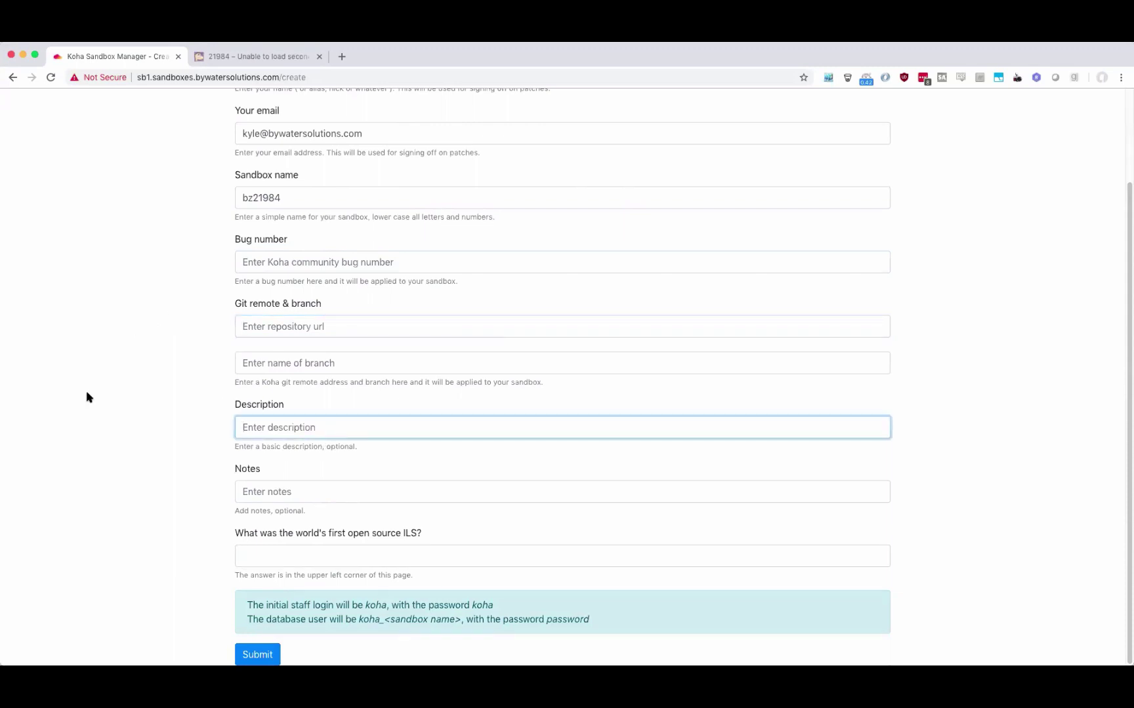
pyautogui.write('Bug 21984 test')
pyautogui.press('Tab')
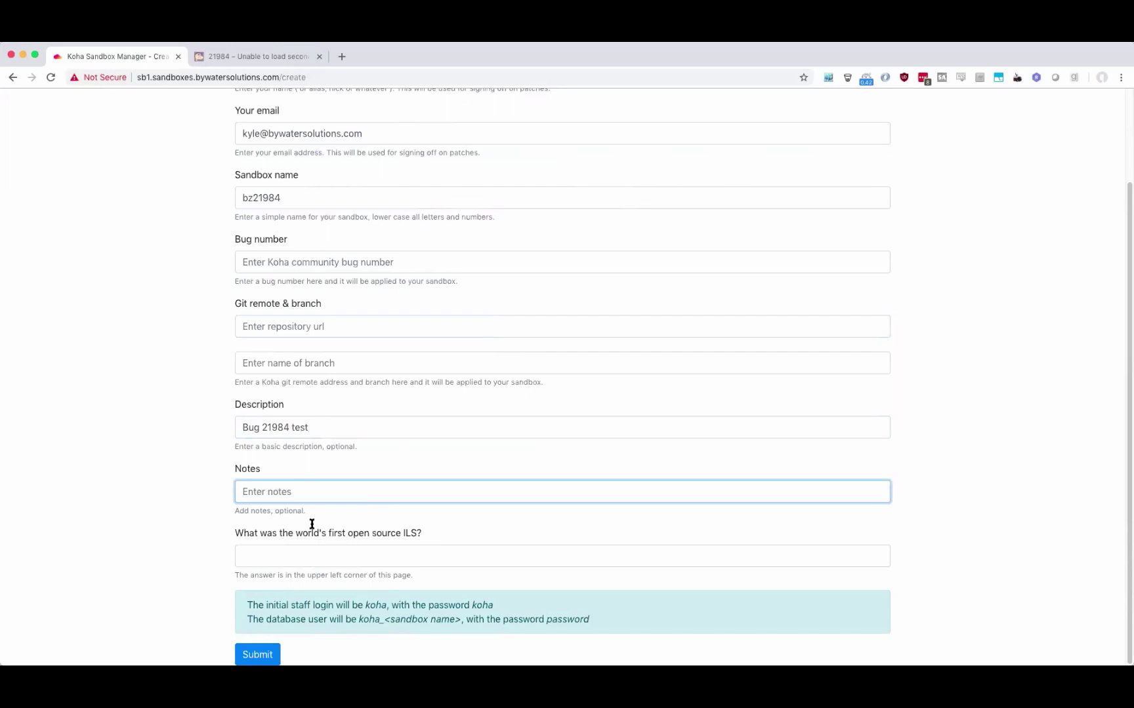
# Answer the ILS question with 'Koha' and submit the bz21984 sandbox request.
pyautogui.click(306, 561)
pyautogui.write('Koha')
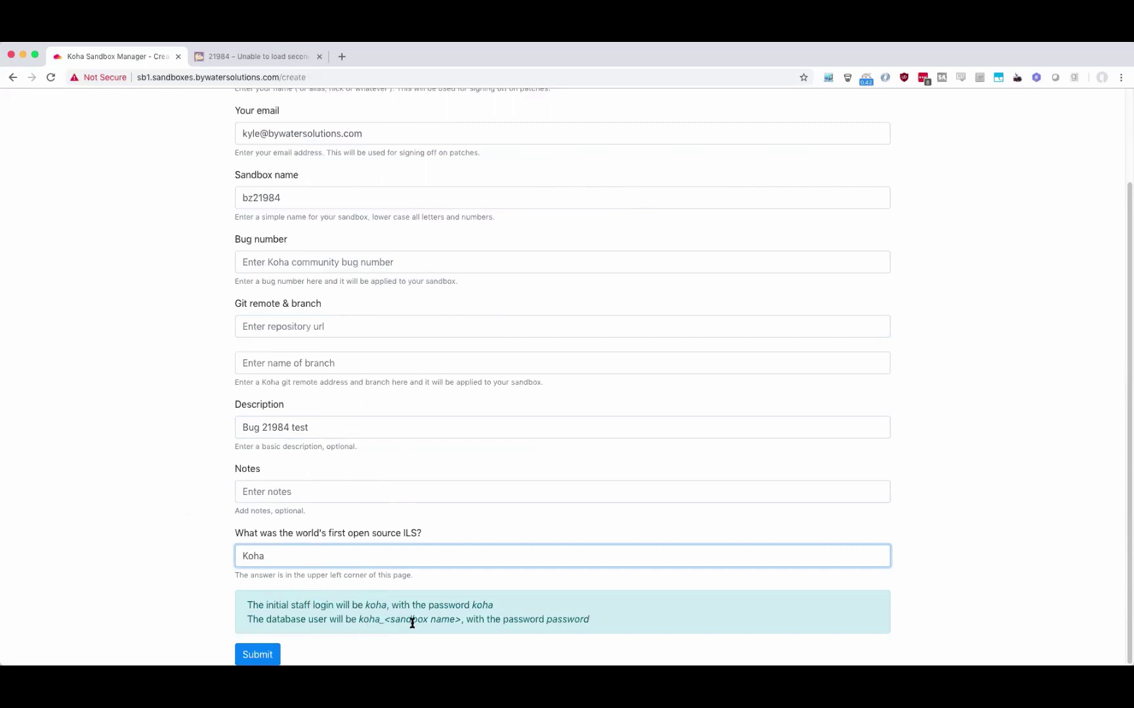
pyautogui.doubleClick(263, 197)
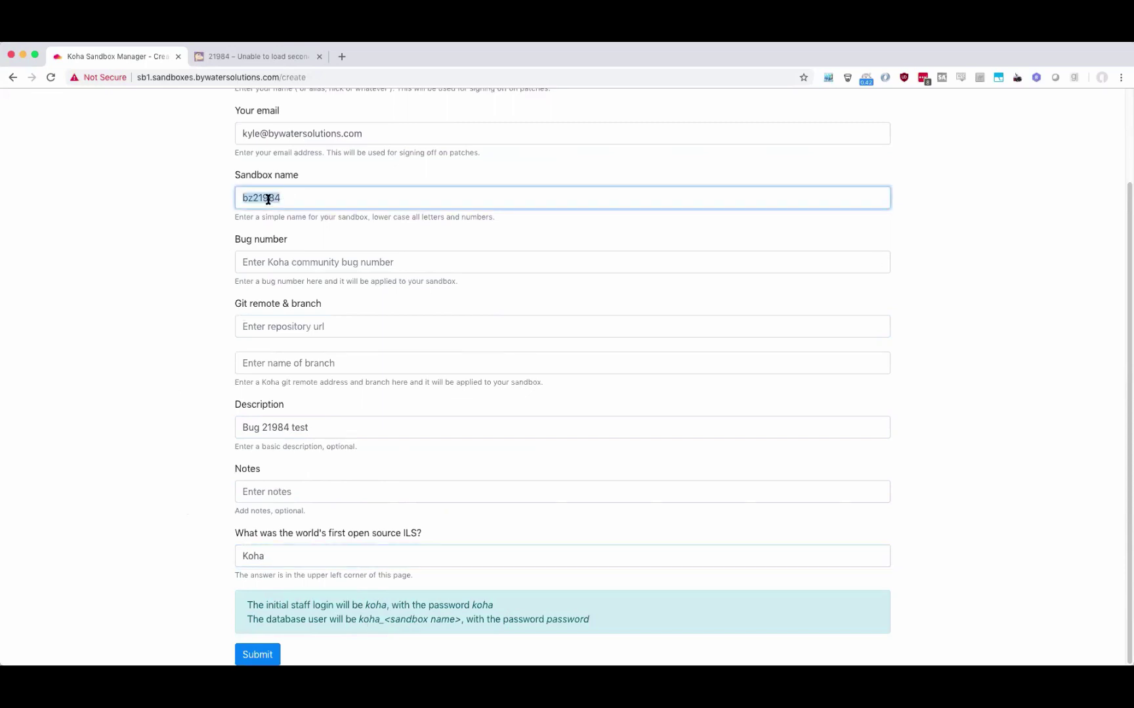
pyautogui.click(145, 251)
pyautogui.doubleClick(576, 619)
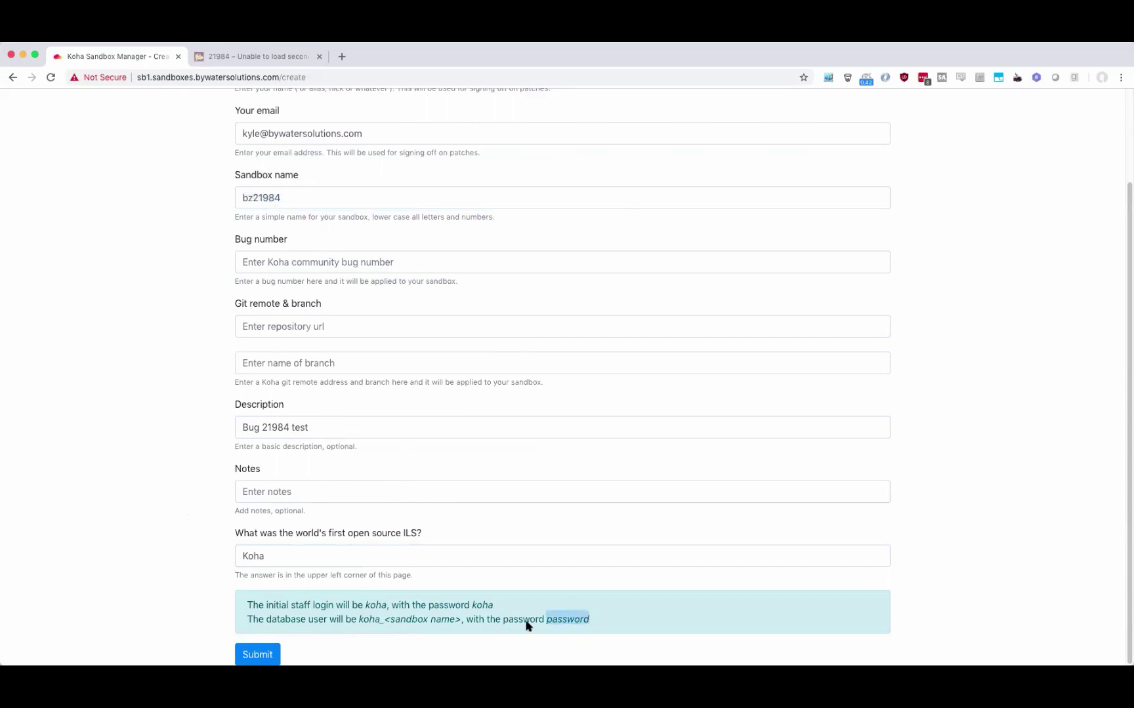
pyautogui.click(273, 654)
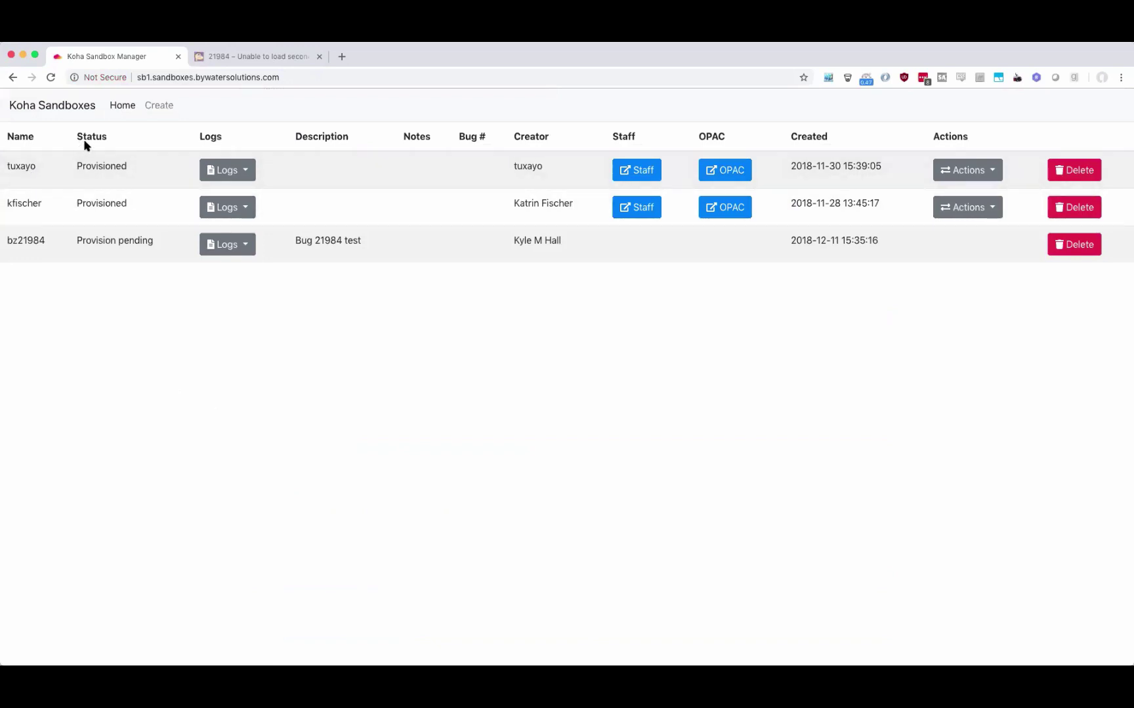
# Check the sandbox statuses, with bz21984 still at Provision pending.
pyautogui.doubleClick(91, 168)
pyautogui.doubleClick(102, 211)
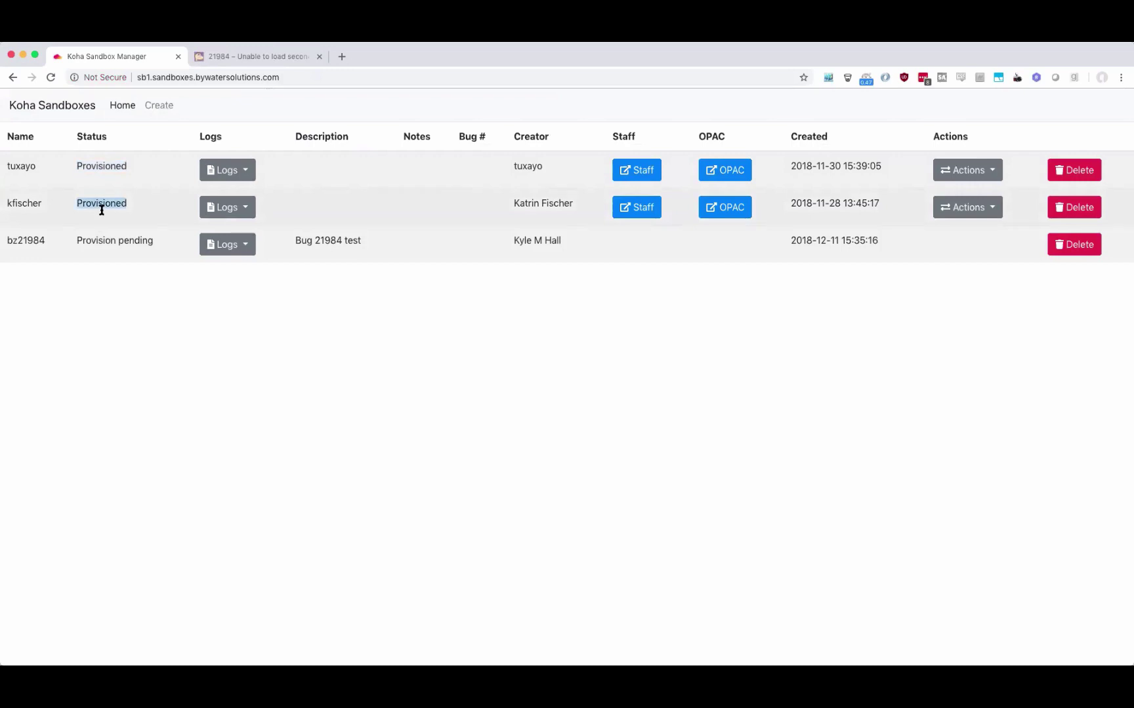
pyautogui.click(94, 241)
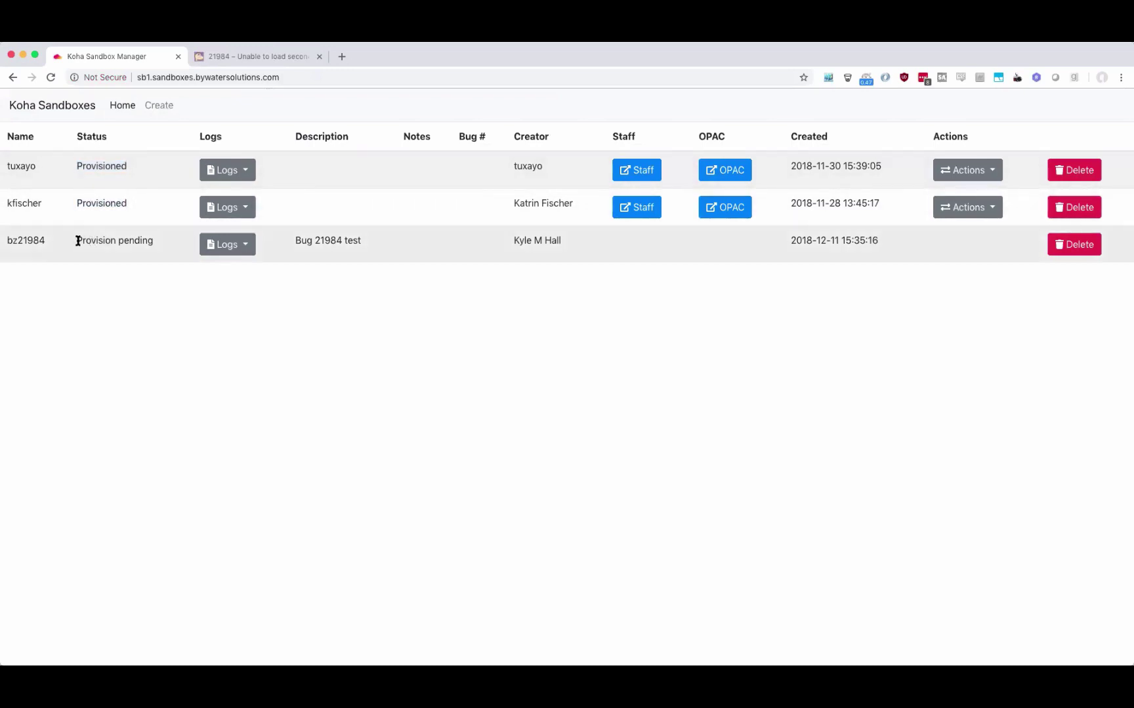
pyautogui.moveTo(77, 241); pyautogui.dragTo(152, 241)
pyautogui.click(165, 315)
# Reload the list until bz21984 shows Provisioning, then show its Logs dropdown.
pyautogui.click(828, 79)
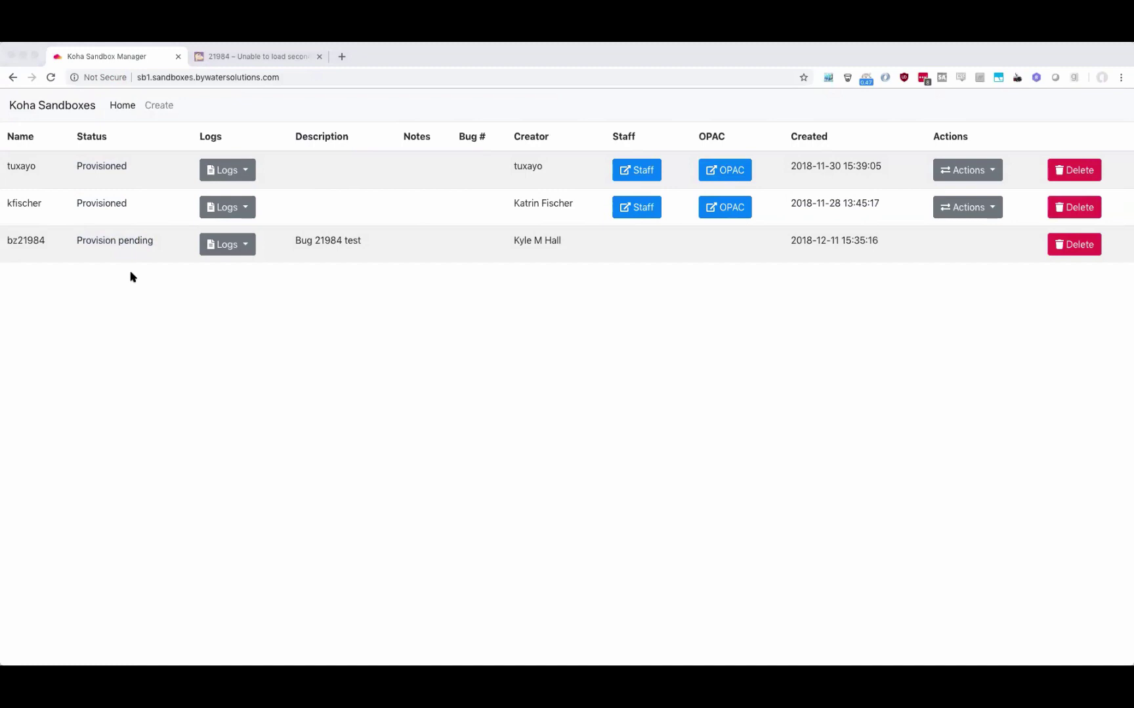
pyautogui.click(204, 336)
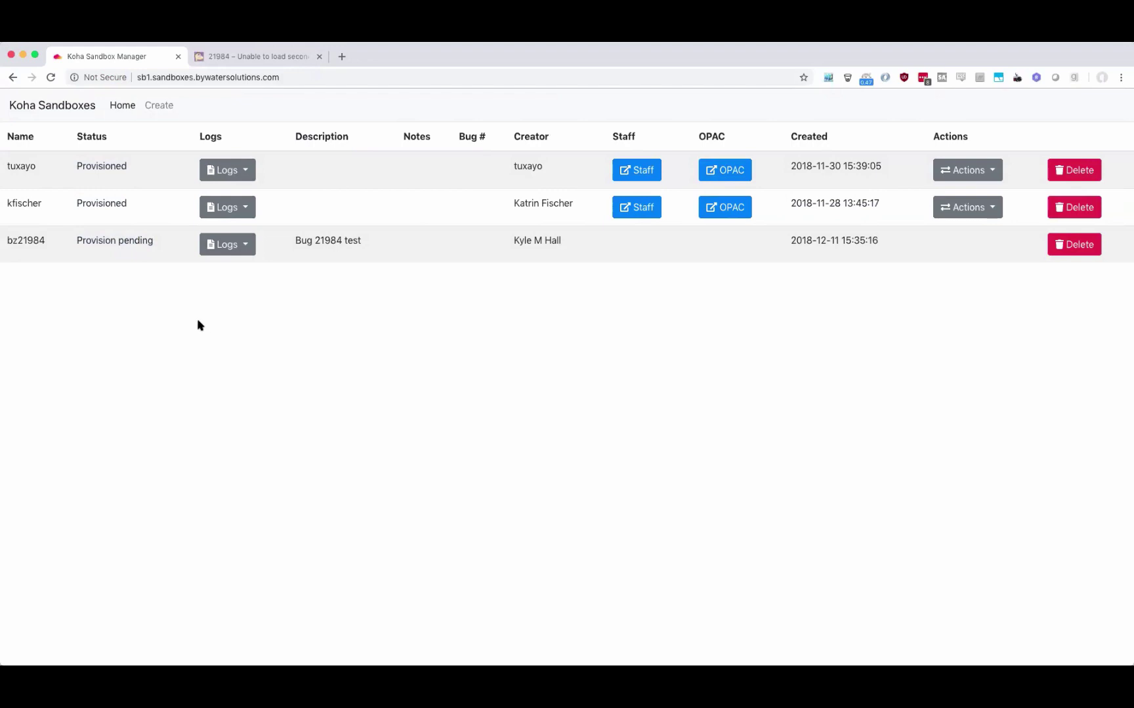
pyautogui.click(50, 78)
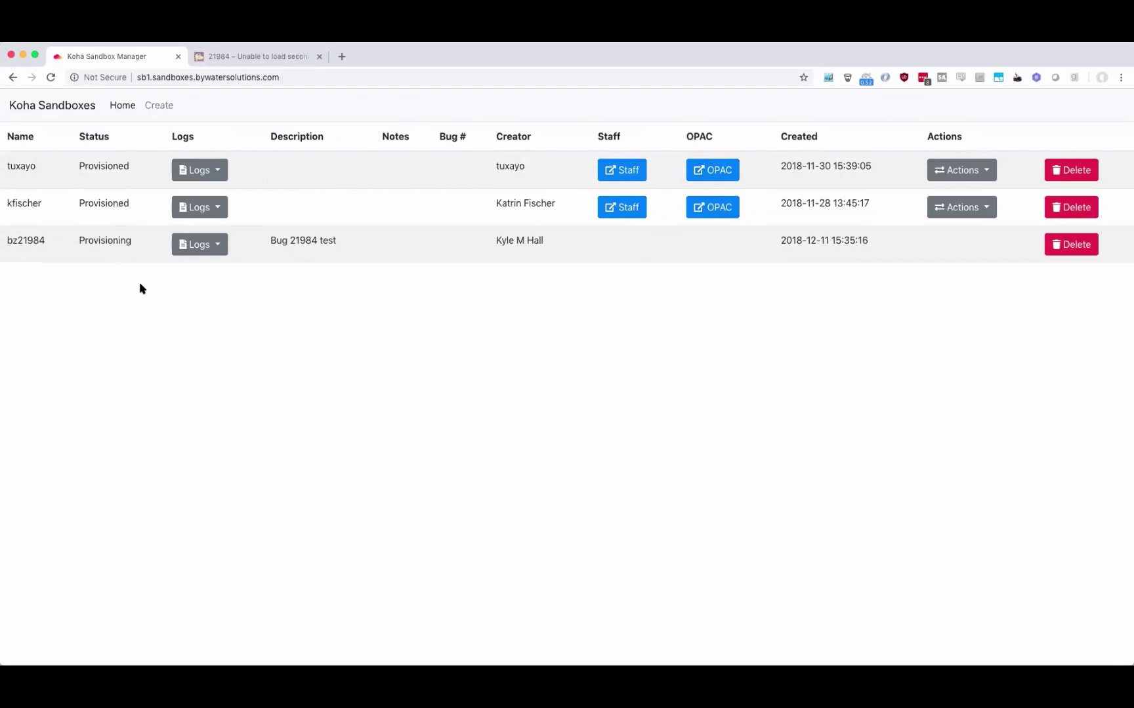
pyautogui.doubleClick(109, 240)
pyautogui.click(139, 363)
pyautogui.click(220, 250)
pyautogui.click(220, 244)
pyautogui.click(220, 244)
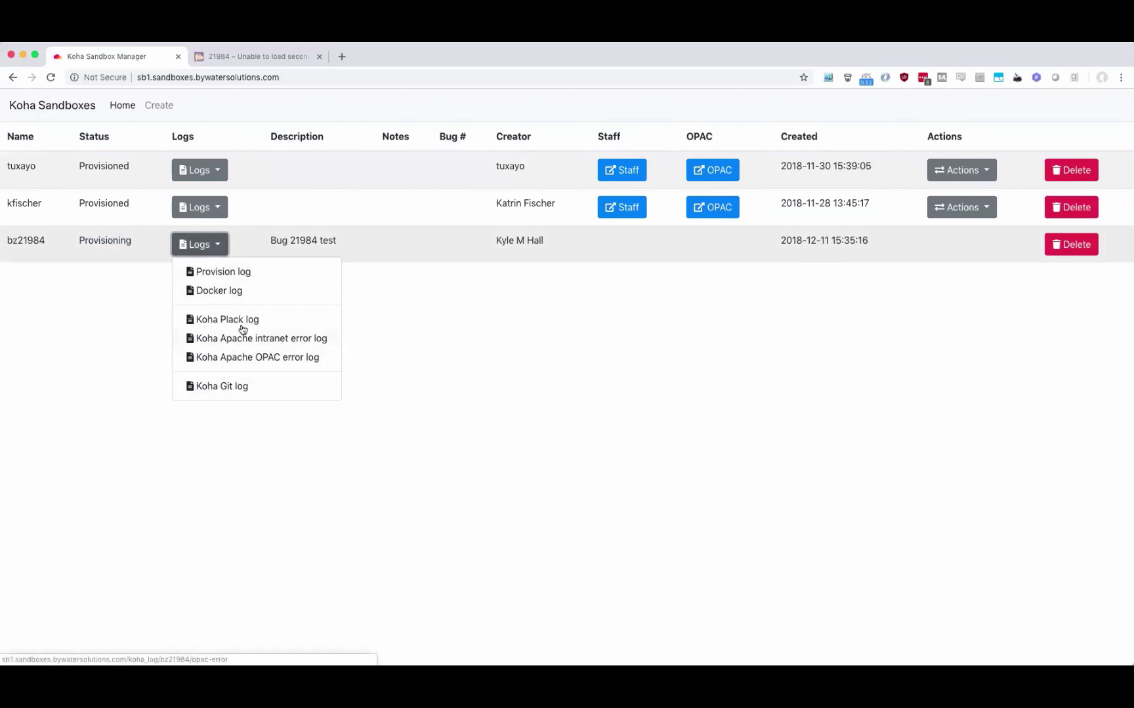
# Open the bz21984 provision log and inspect its latest 60-second pause task.
pyautogui.click(235, 271)
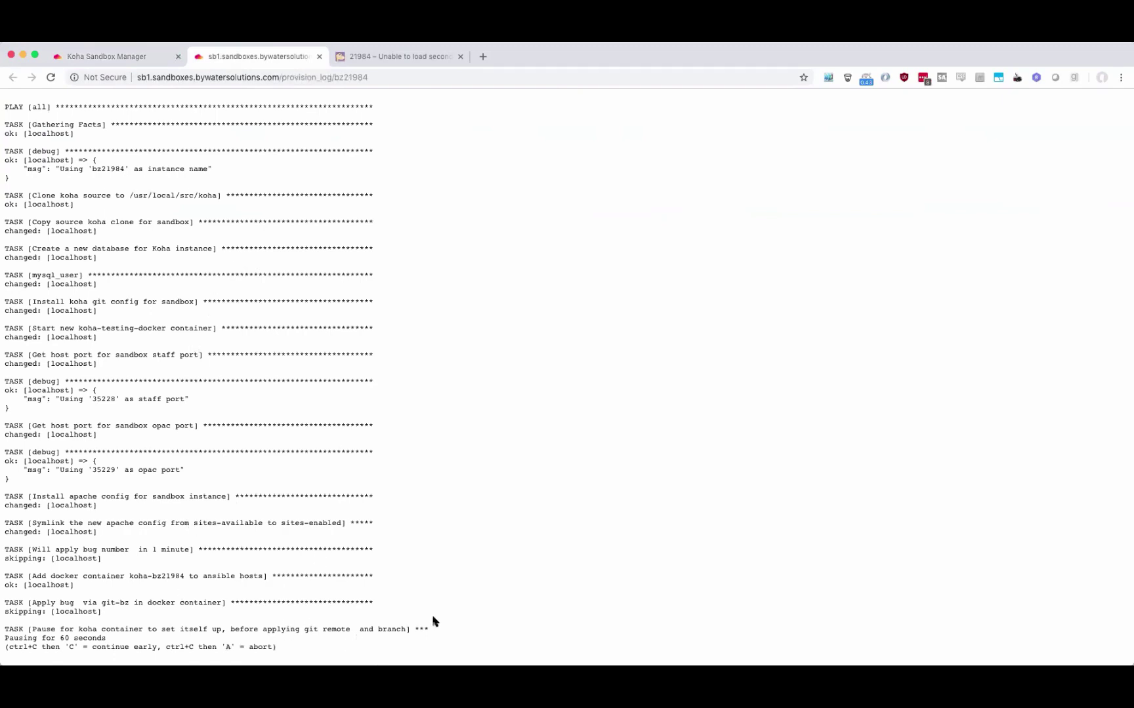
pyautogui.moveTo(36, 620); pyautogui.dragTo(240, 642)
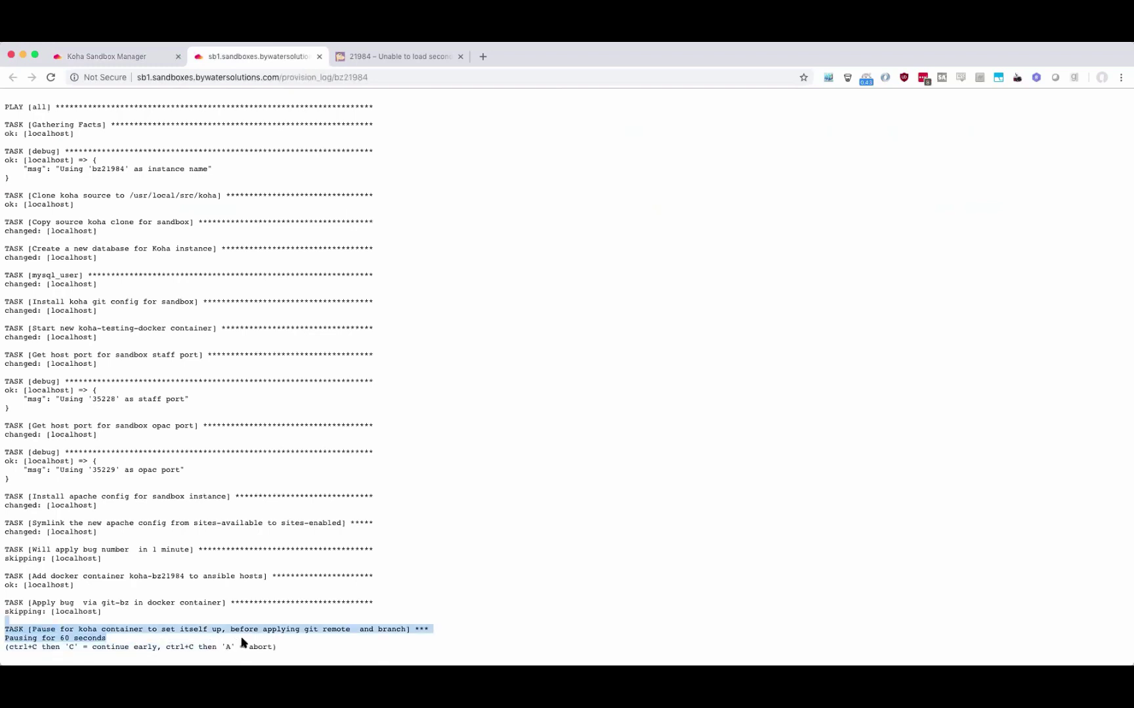
pyautogui.click(305, 649)
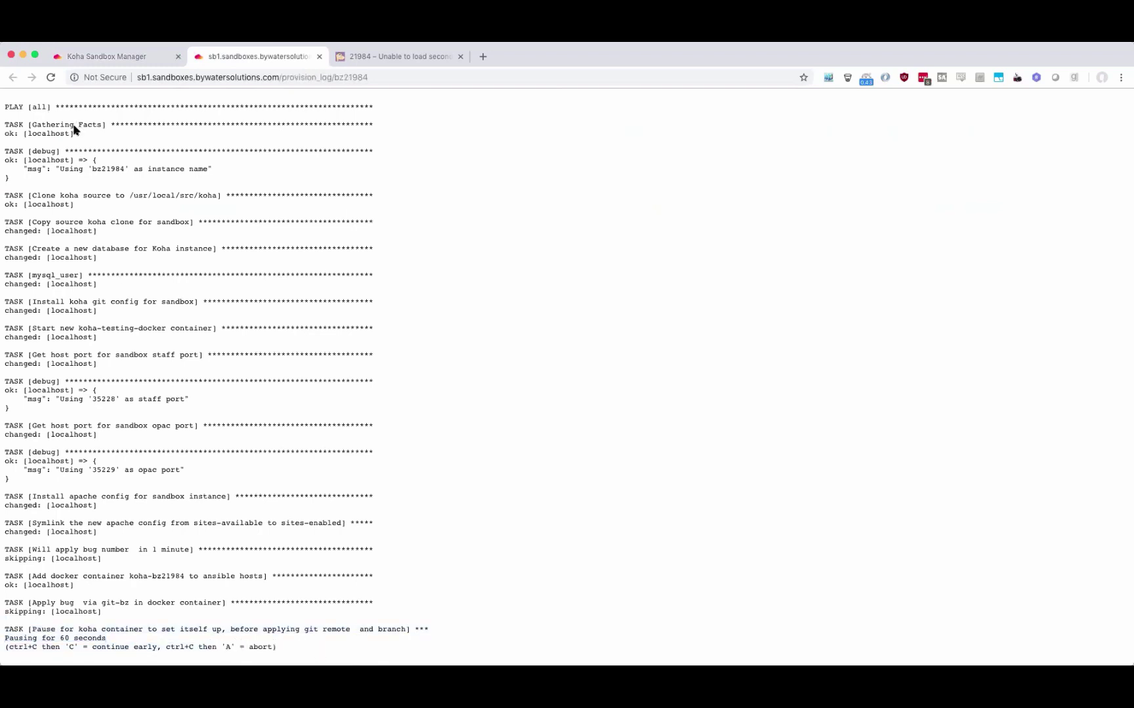
# Reload the provision log until it reaches record indexing, then go back to the sandbox list.
pyautogui.click(51, 79)
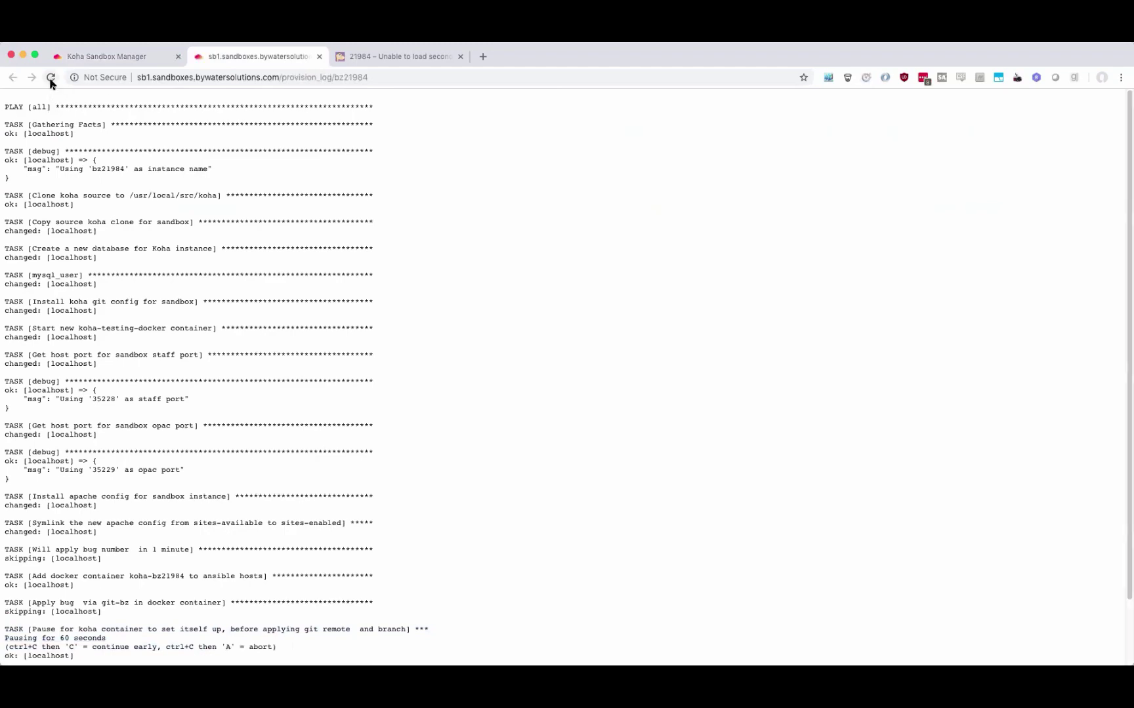
pyautogui.scroll(-3, 316, 392)
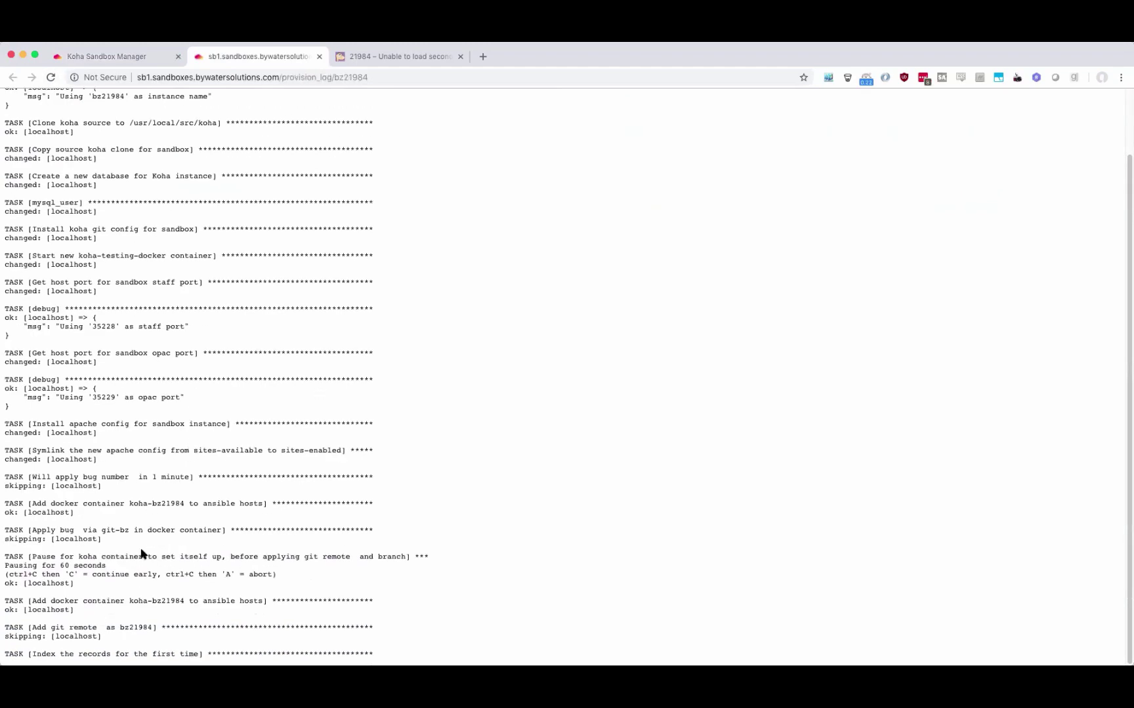
pyautogui.click(50, 78)
pyautogui.tripleClick(122, 654)
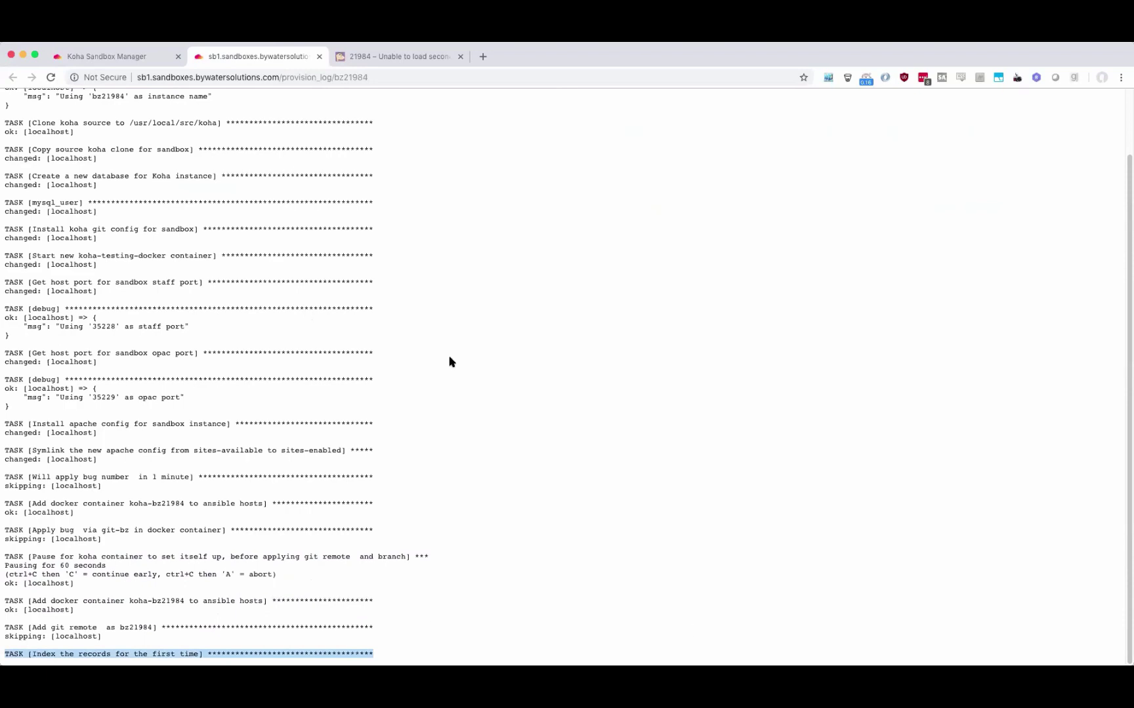
pyautogui.click(50, 78)
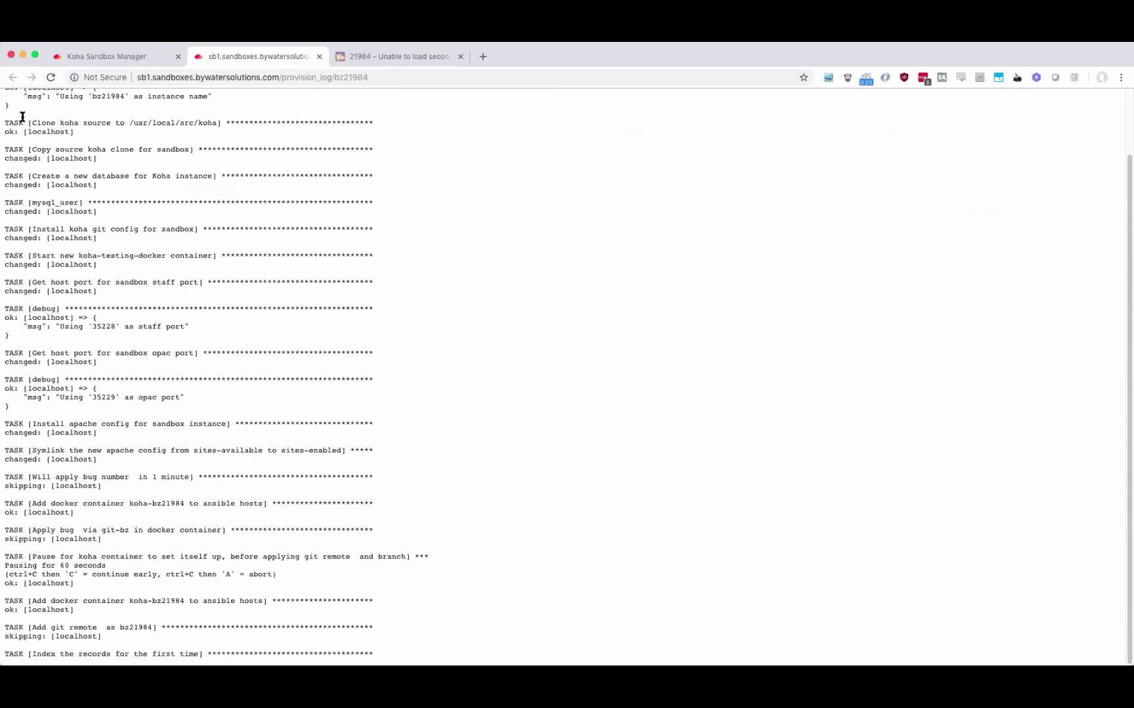
pyautogui.click(51, 78)
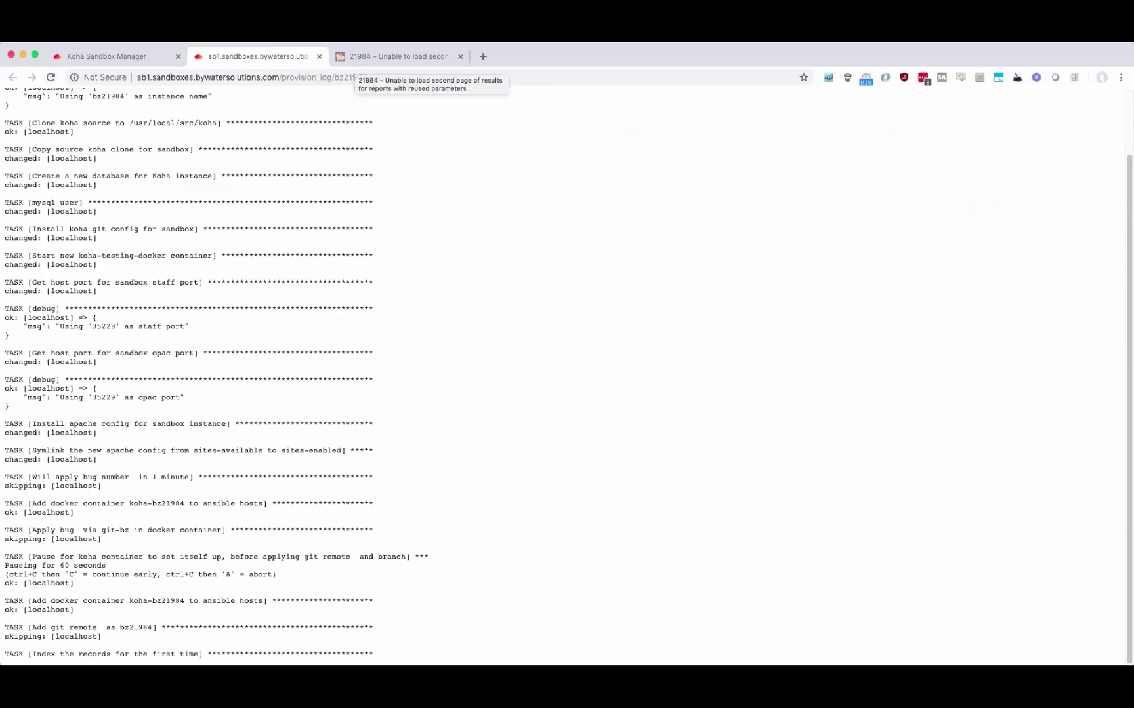
pyautogui.click(143, 56)
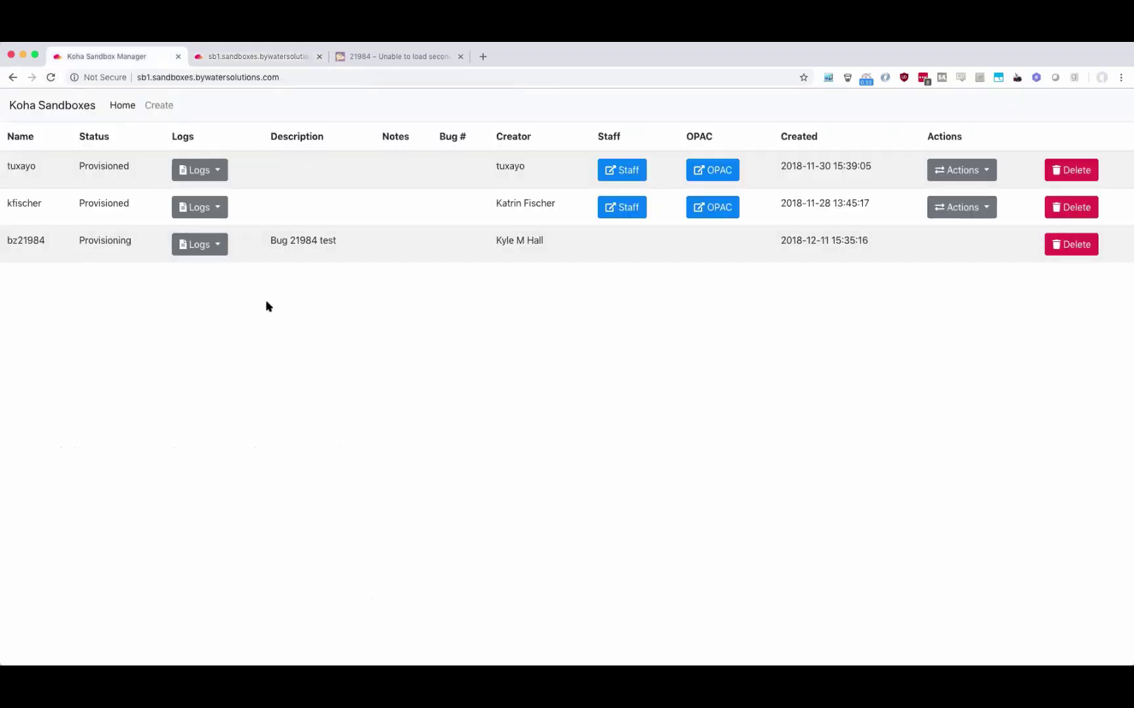
# View the tuxayo sandbox's Docker log, ending with an Apache restart, for comparison.
pyautogui.click(213, 172)
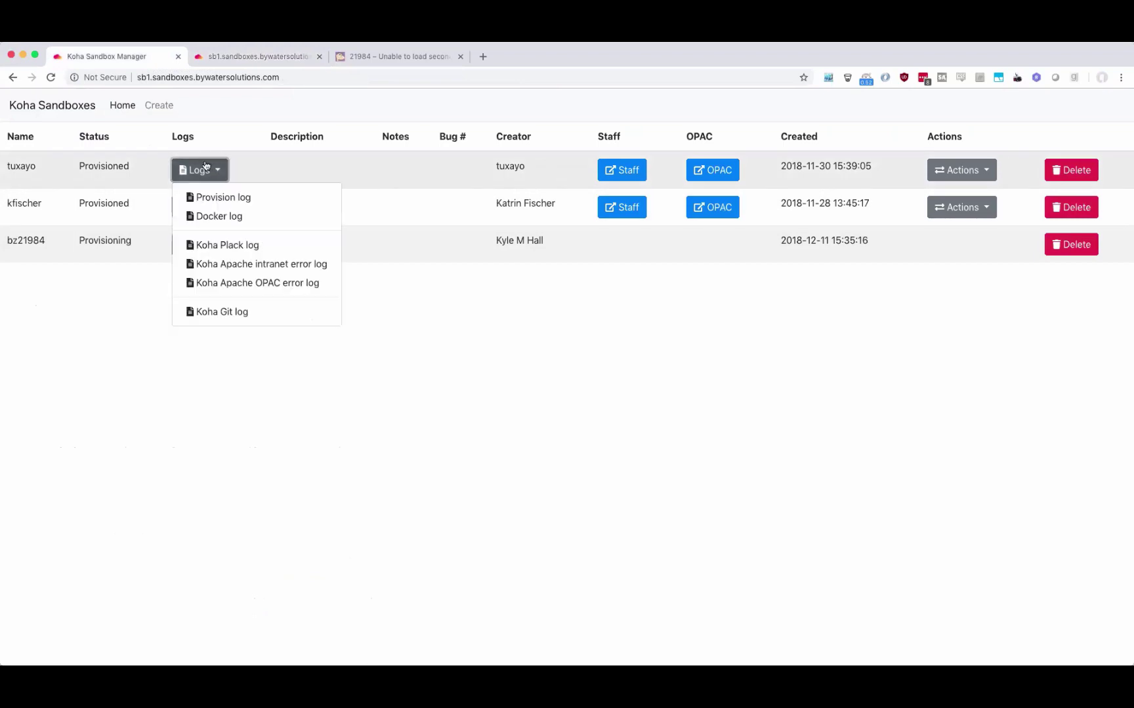
pyautogui.click(241, 222)
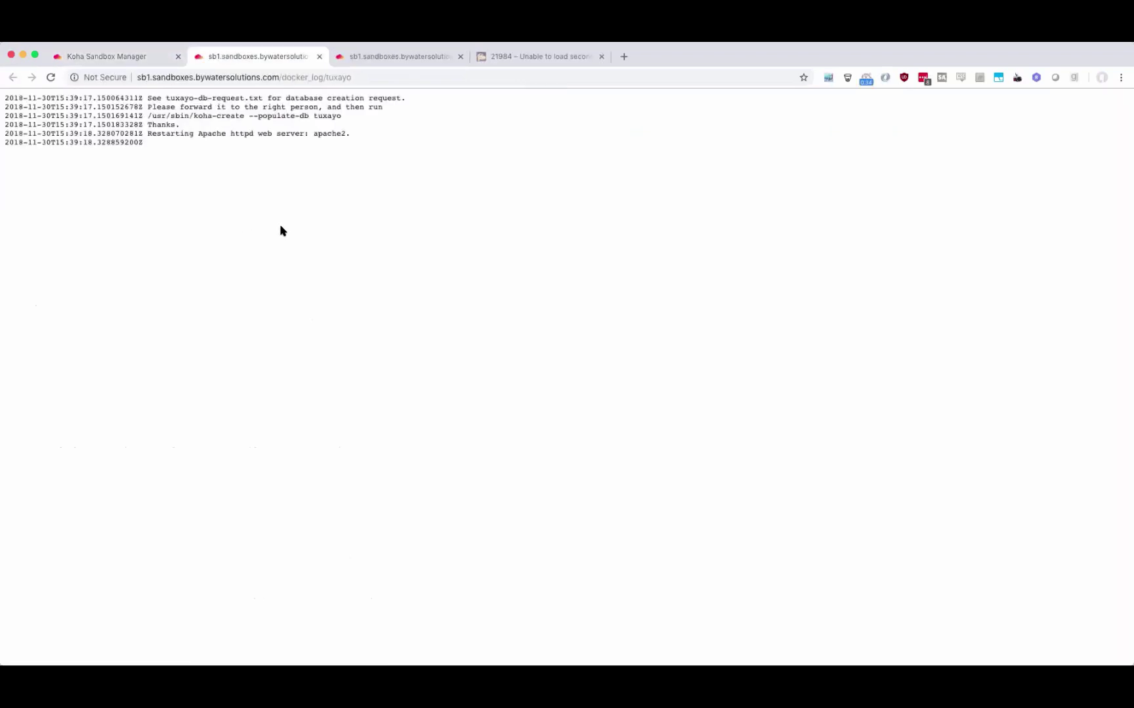
pyautogui.moveTo(183, 150); pyautogui.dragTo(94, 97)
pyautogui.click(99, 100)
pyautogui.press('super+a')
pyautogui.click(186, 161)
pyautogui.hotkey('ctrl', 'Tab')
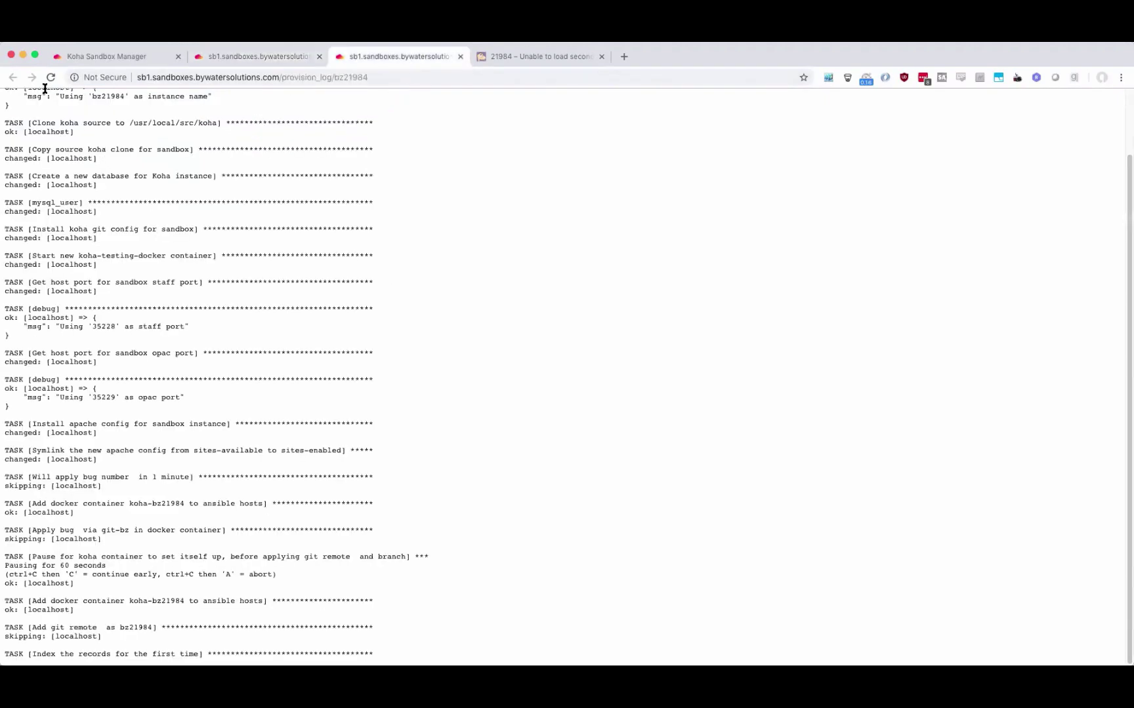
# Confirm the bz21984 provision log's PLAY RECAP shows no failures.
pyautogui.click(51, 77)
pyautogui.scroll(-5, 288, 283)
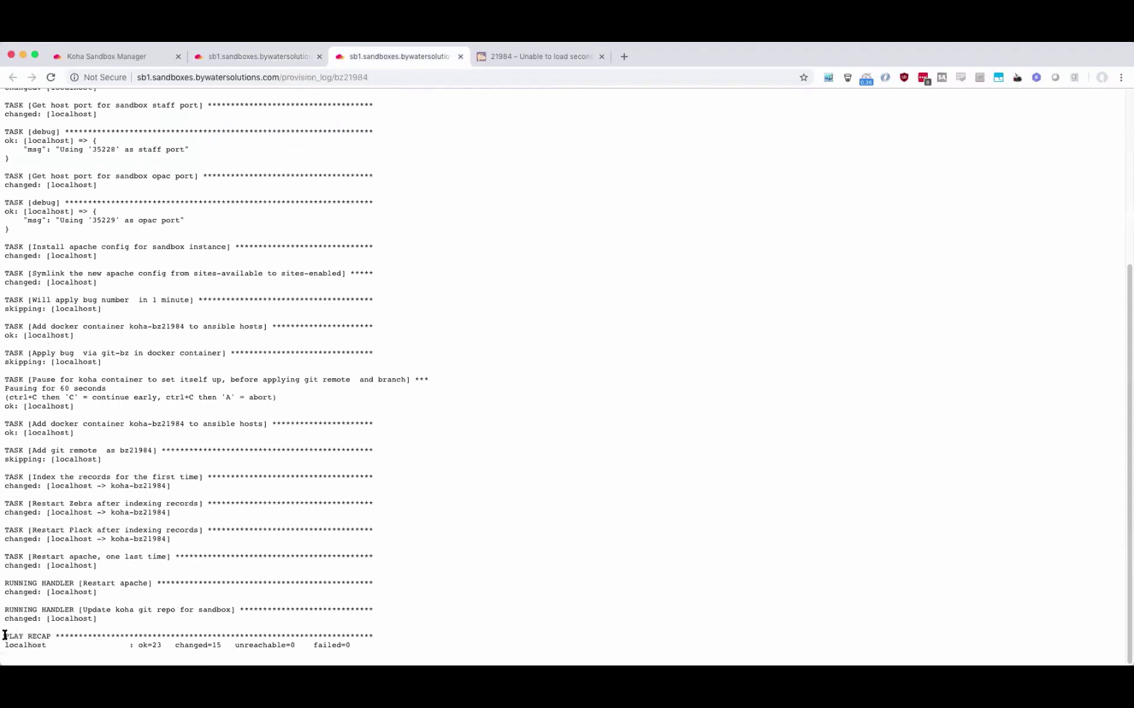
pyautogui.click(83, 647)
pyautogui.moveTo(5, 636); pyautogui.dragTo(367, 651)
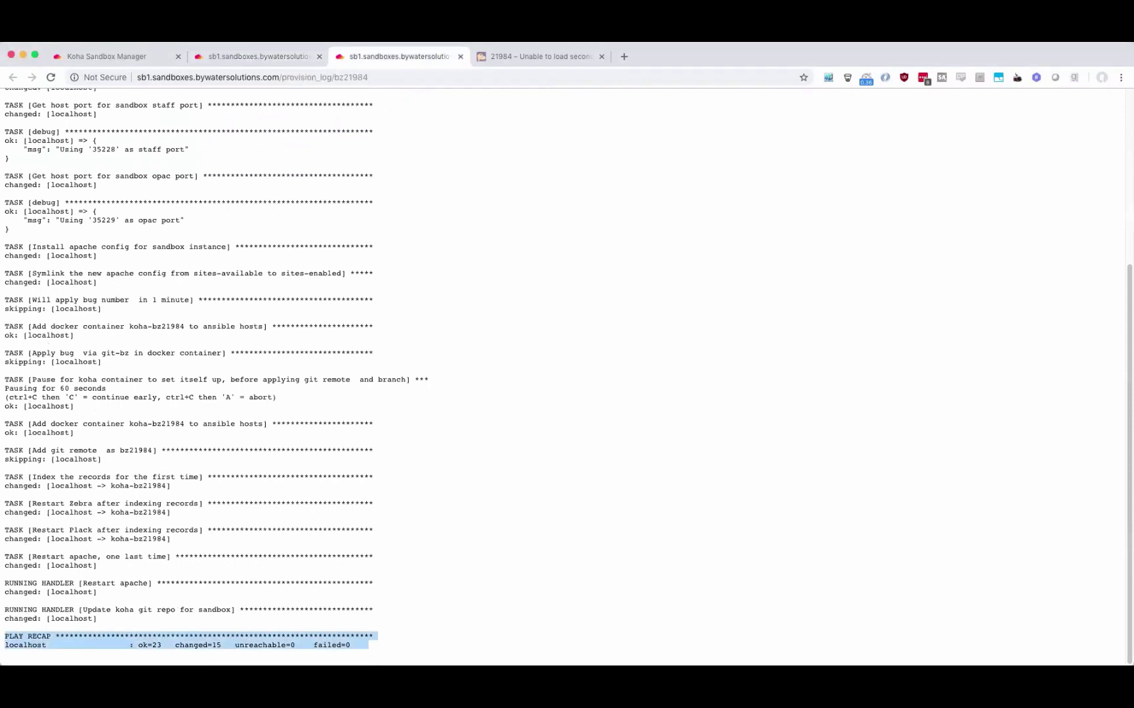
pyautogui.click(205, 648)
# Reload the sandbox list to see bz21984 marked Provisioned.
pyautogui.click(145, 56)
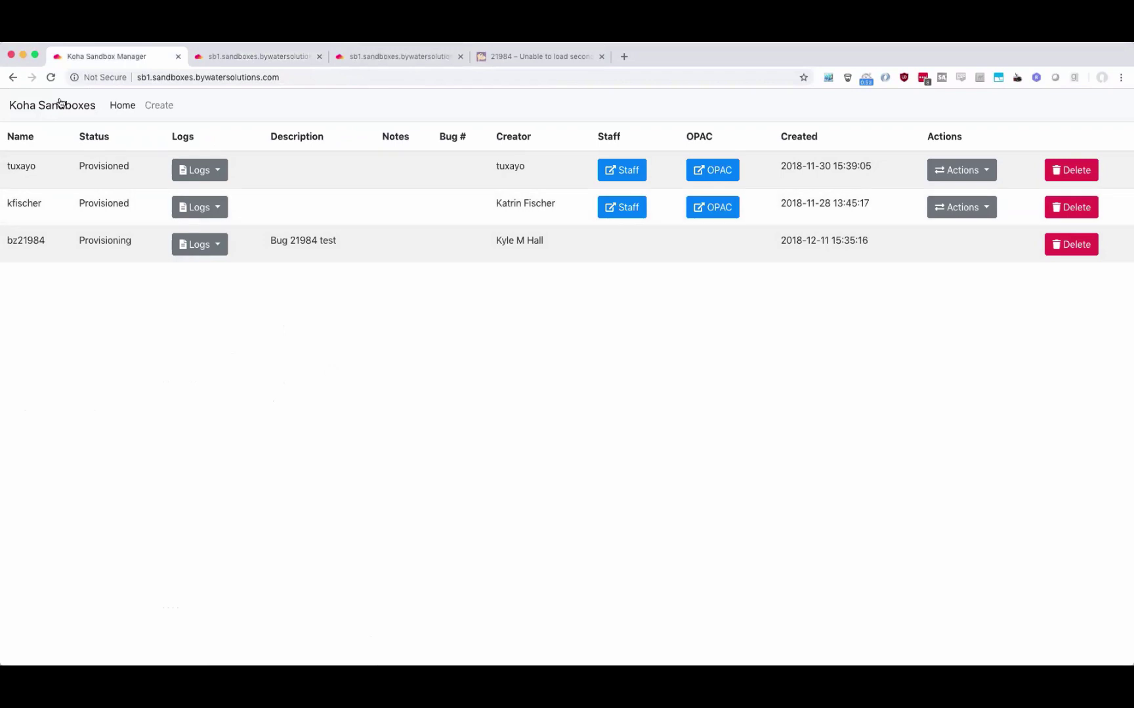
pyautogui.click(52, 78)
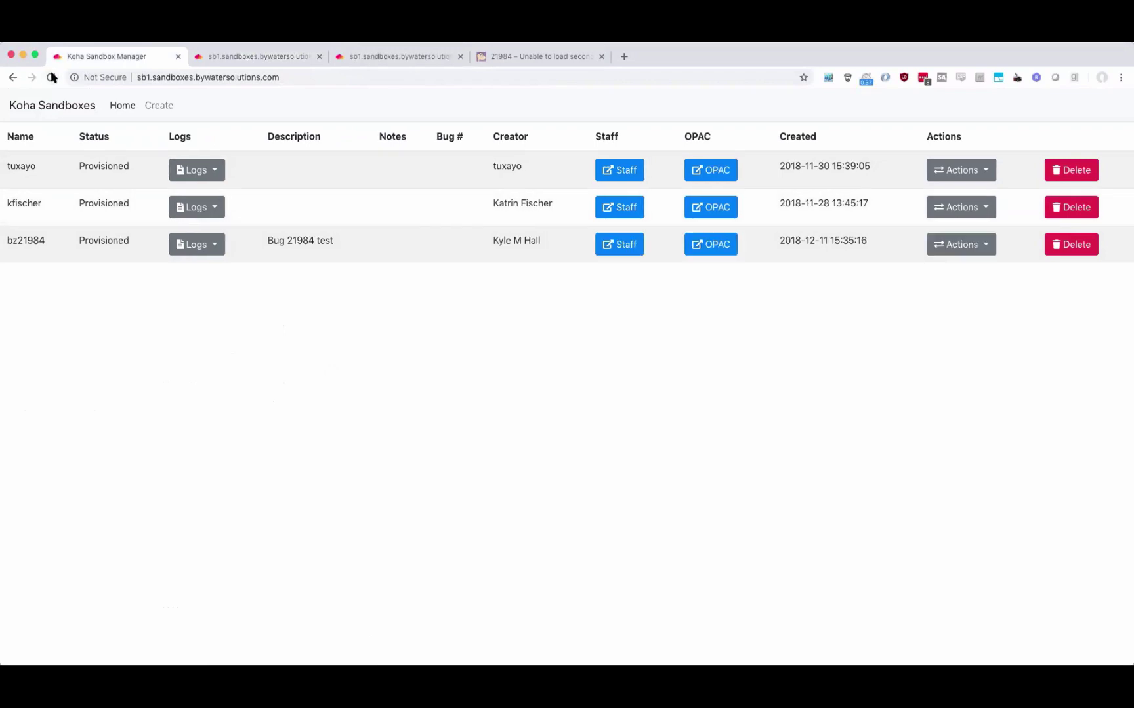
pyautogui.doubleClick(95, 242)
# Sign in to the bz21984 staff client and search its catalog for 'cat' (74 results).
pyautogui.click(629, 252)
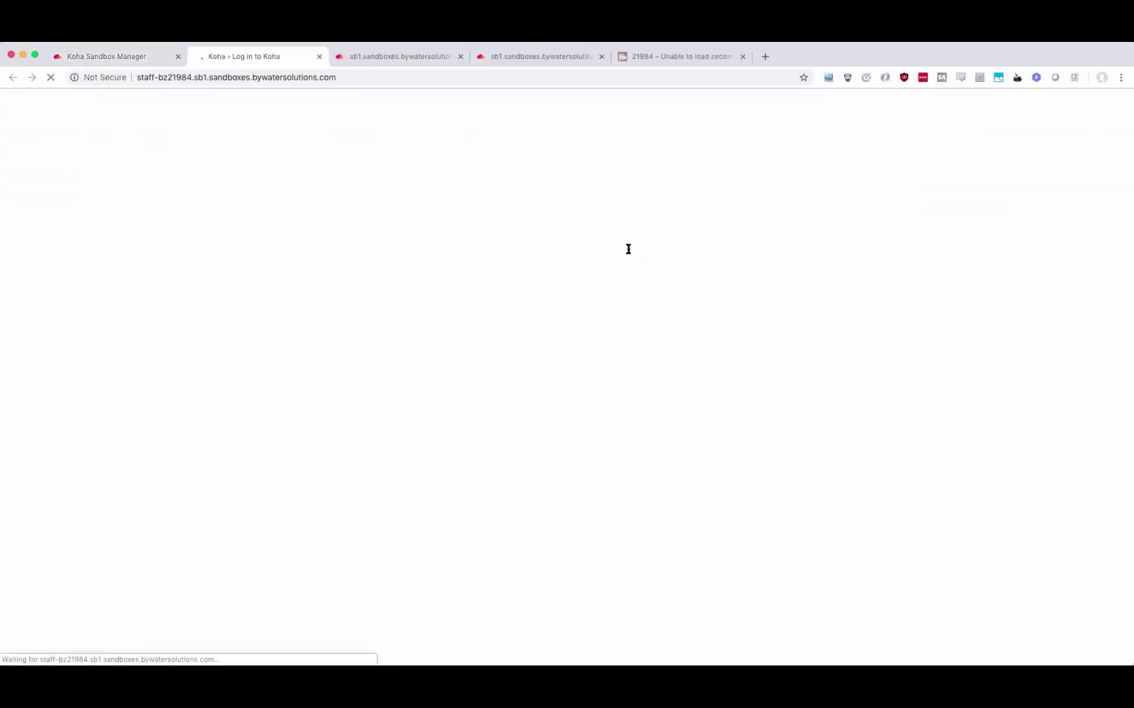
pyautogui.doubleClick(571, 204)
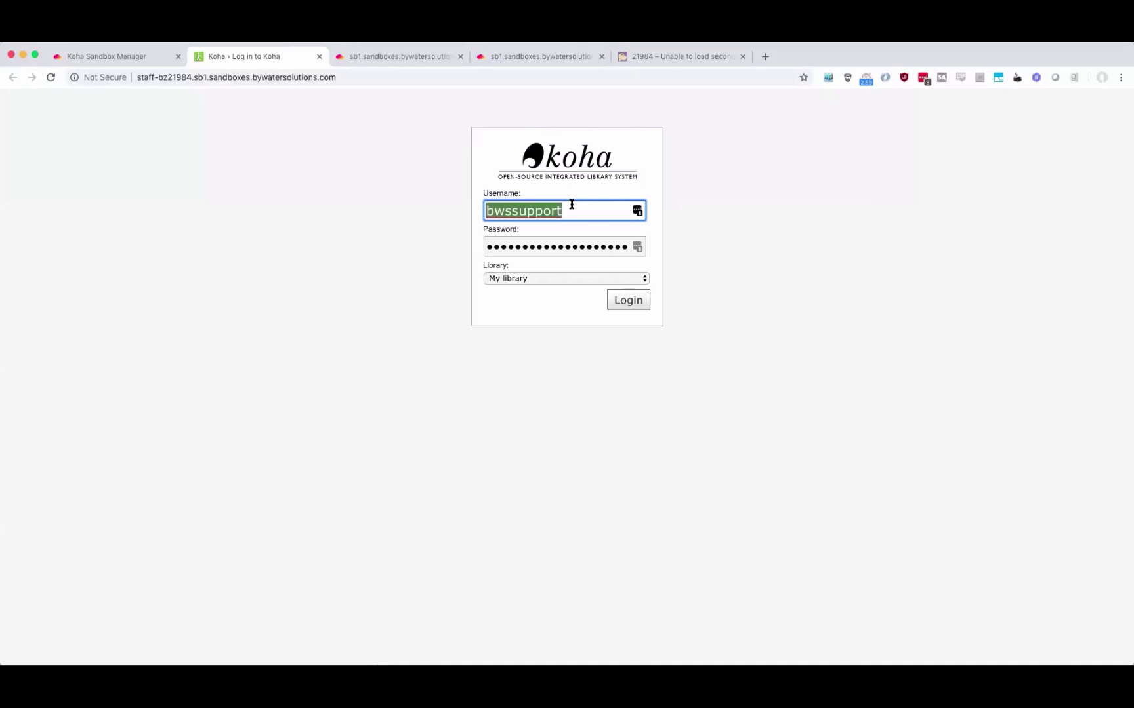
pyautogui.write('koha')
pyautogui.press('Tab')
pyautogui.write('koha')
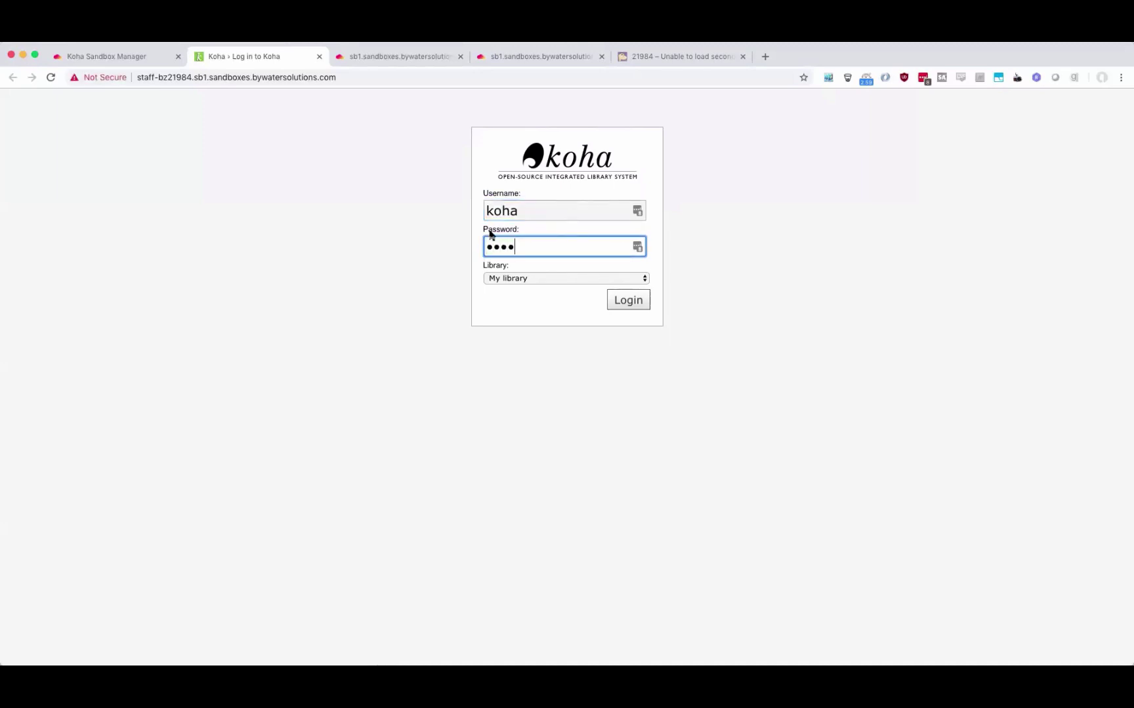
pyautogui.click(636, 305)
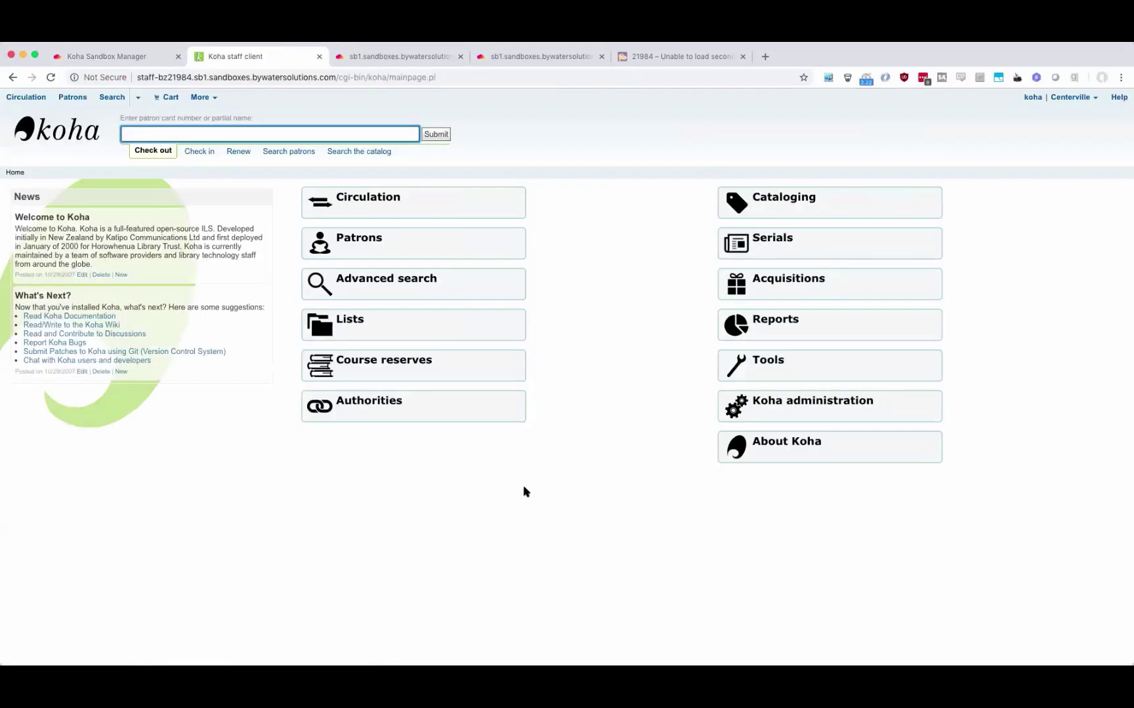
pyautogui.click(343, 153)
pyautogui.write('cat')
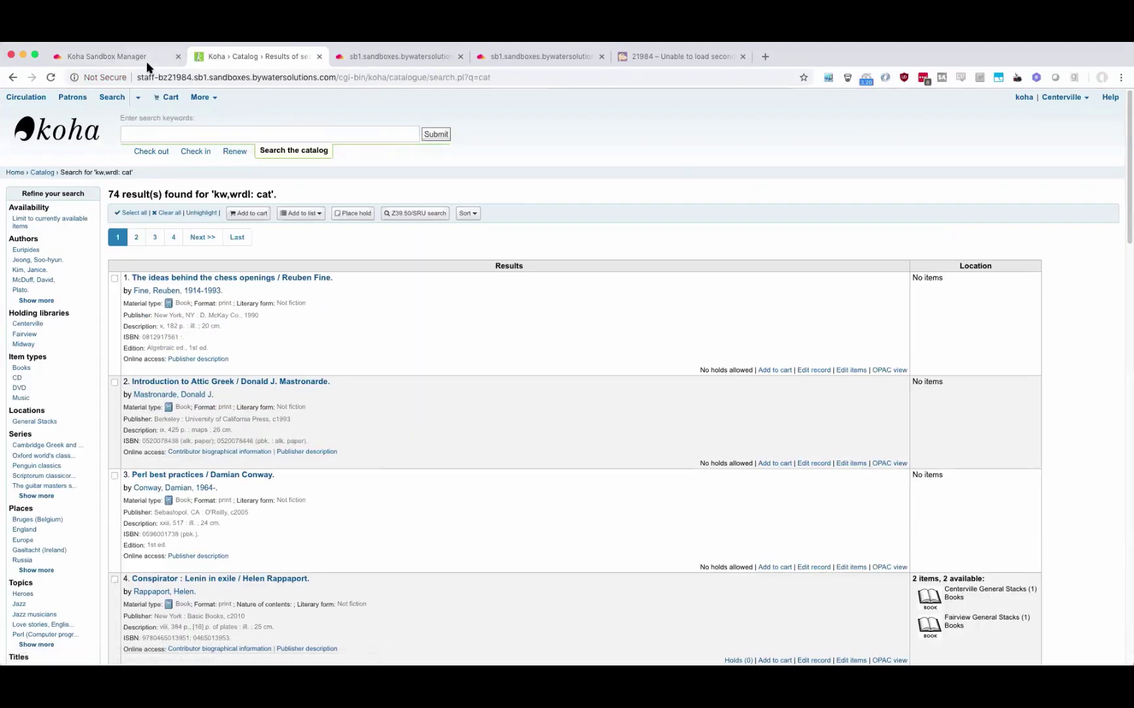
# Search the tuxayo sandbox's OPAC for 'cat', also 74 results, then return to the sandbox list.
pyautogui.click(146, 59)
pyautogui.click(725, 171)
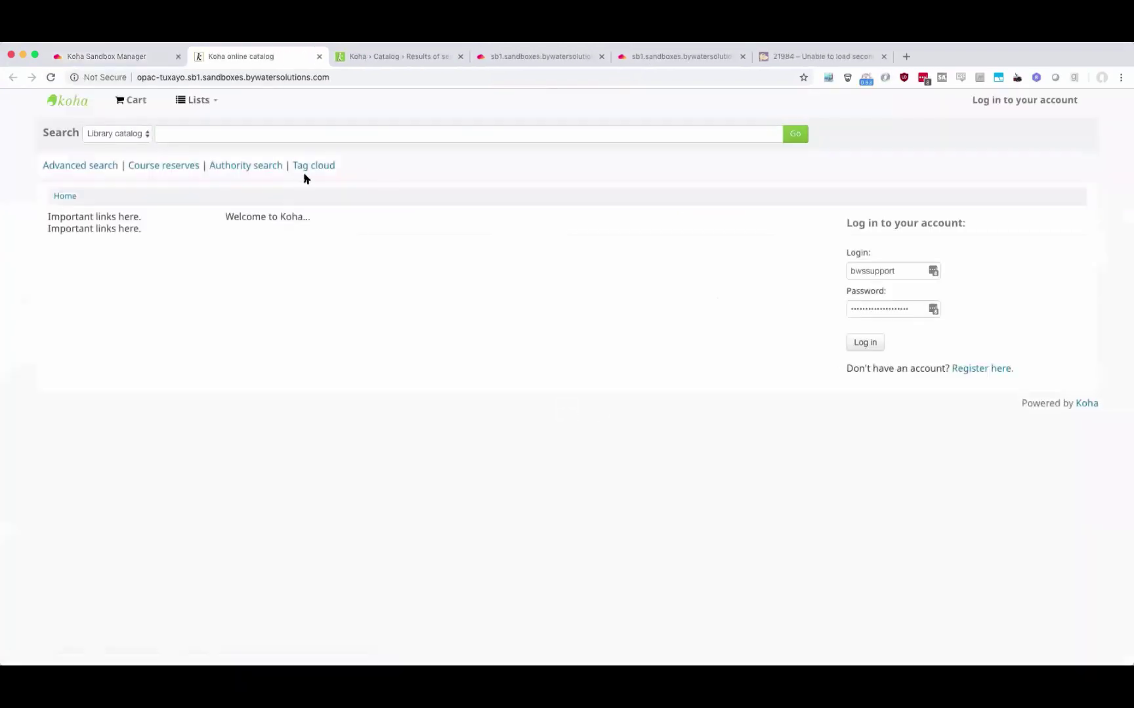
pyautogui.click(210, 137)
pyautogui.write('cat')
pyautogui.press('Return')
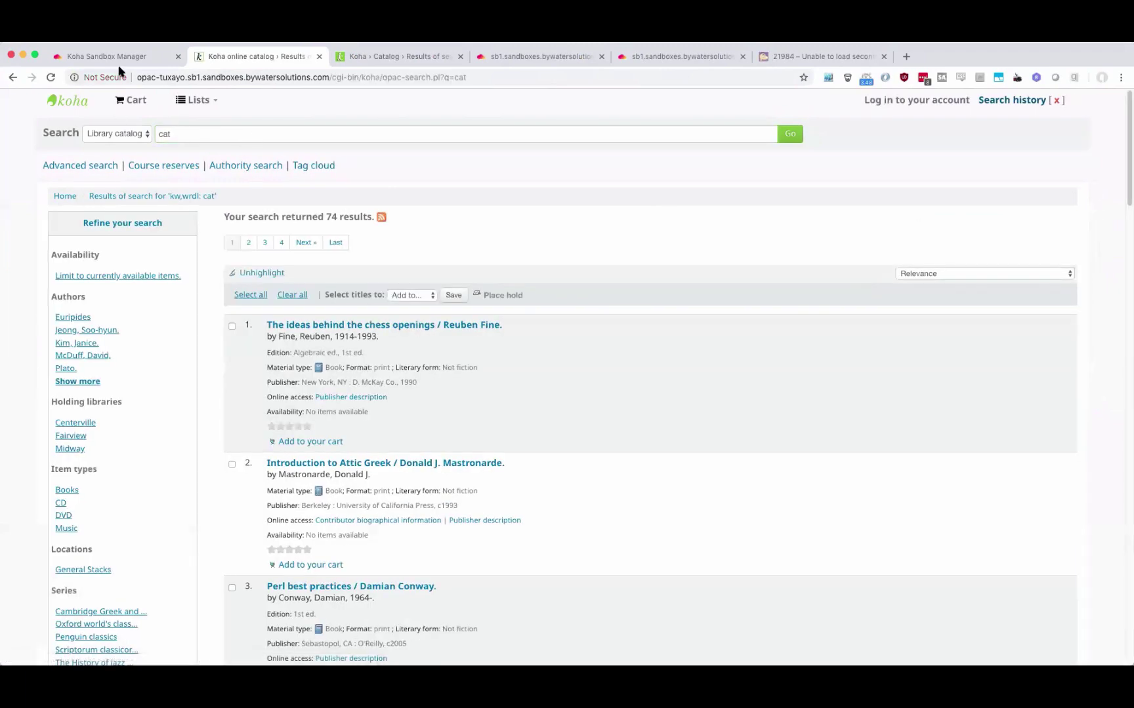
pyautogui.click(120, 62)
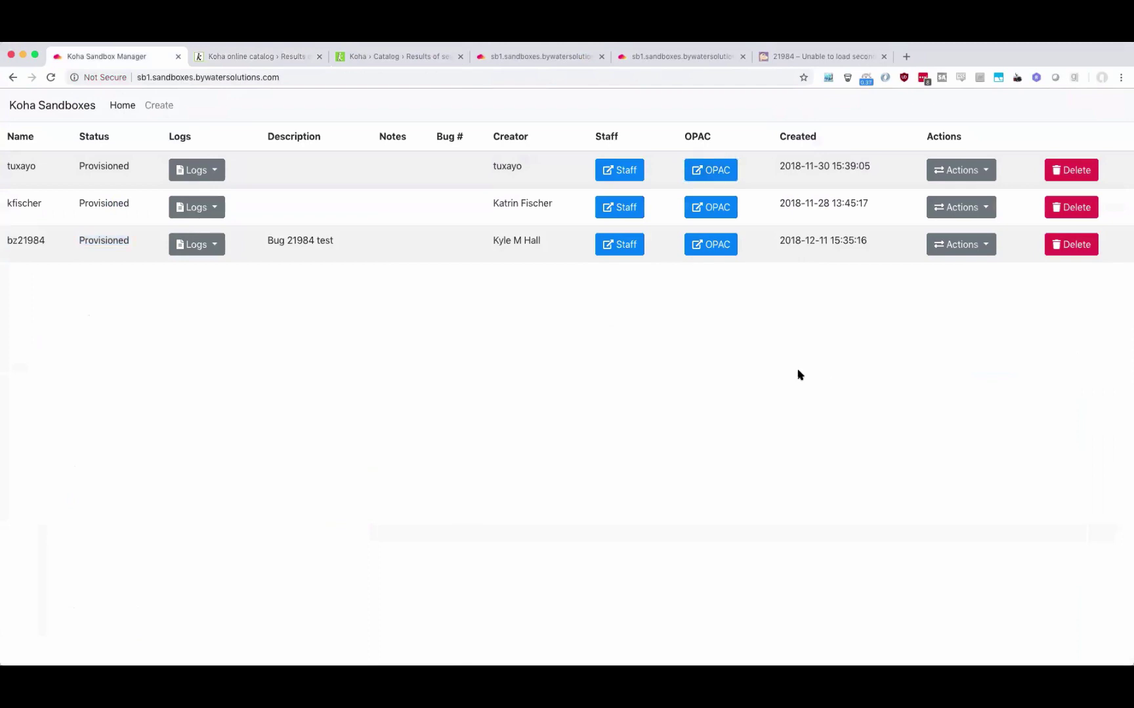
# View the tuxayo sandbox's Docker log, then close the extra catalog and log tabs.
pyautogui.click(198, 172)
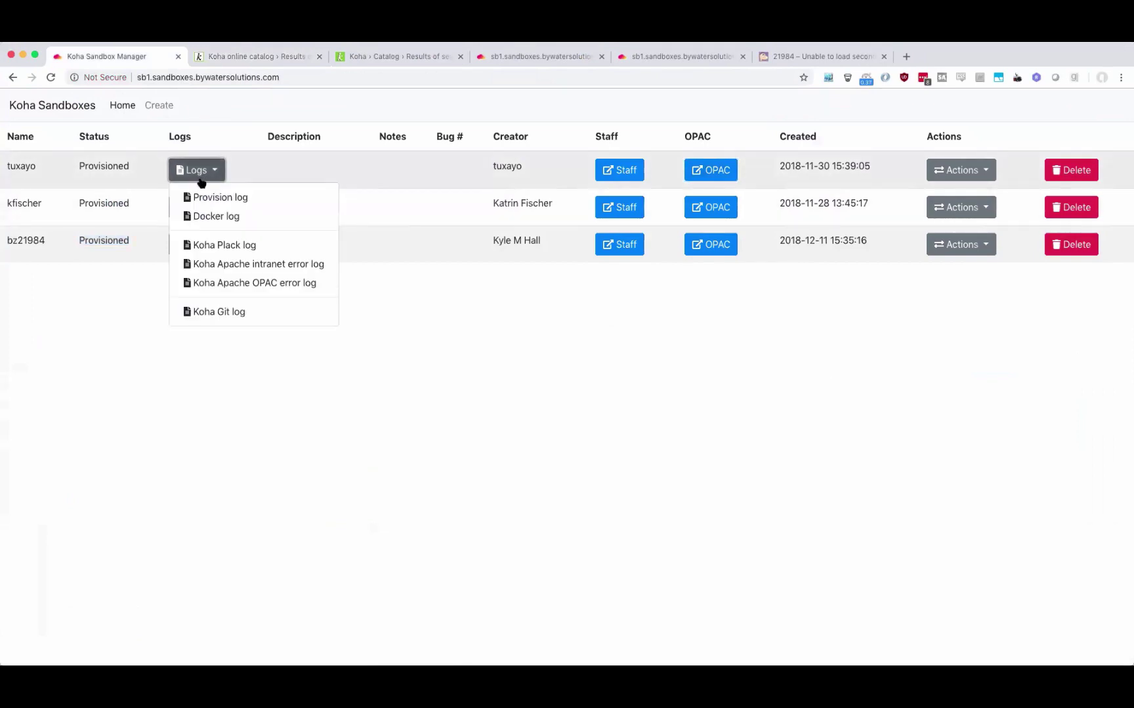
pyautogui.click(201, 217)
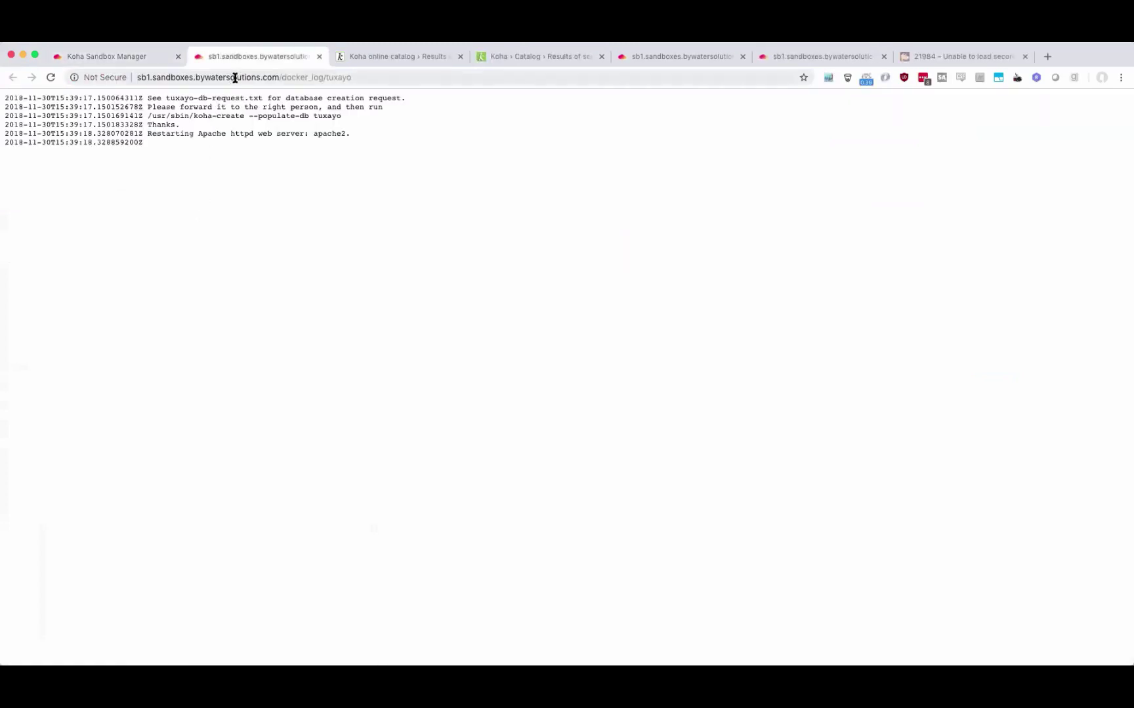
pyautogui.click(316, 57)
pyautogui.click(316, 57)
pyautogui.click(316, 57)
pyautogui.click(317, 57)
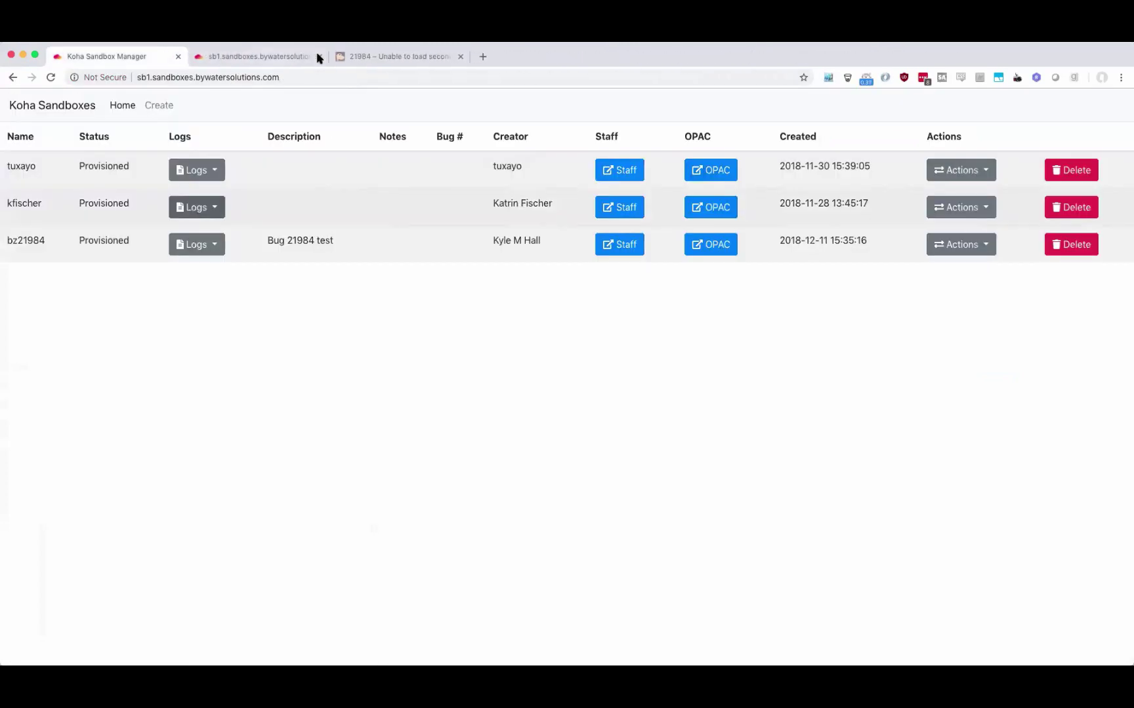
pyautogui.click(317, 57)
# Read through tuxayo's Koha Plack log of MySQL max_allowed_packet errors, then close it.
pyautogui.click(195, 170)
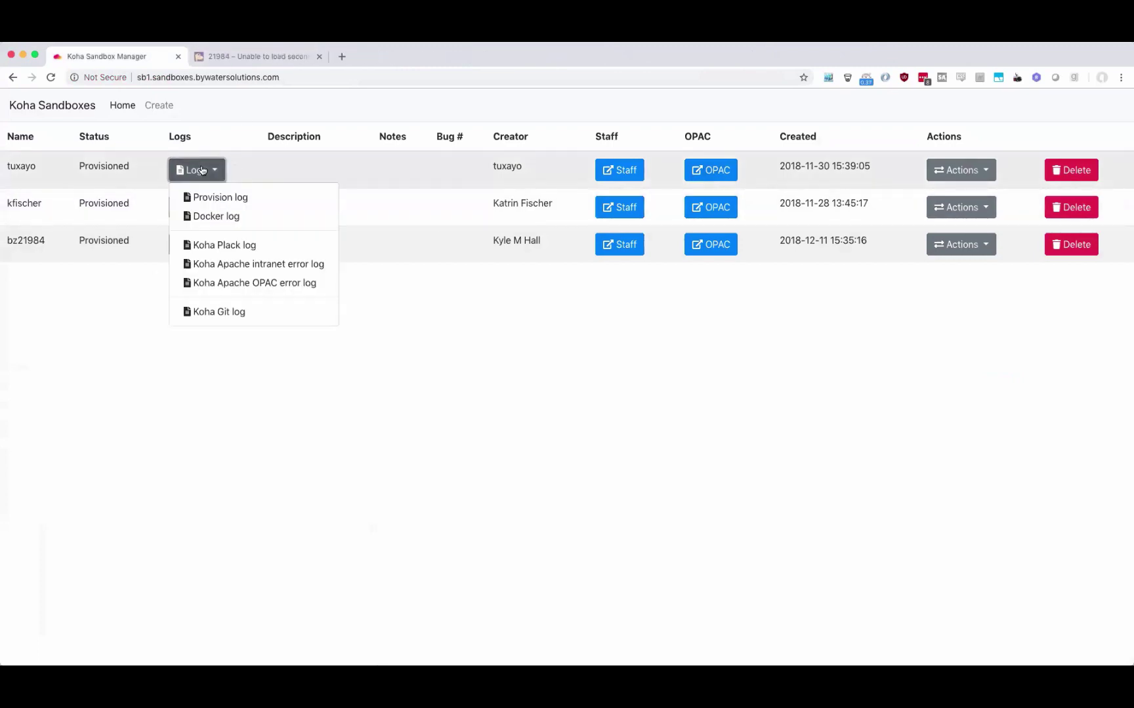
pyautogui.click(233, 245)
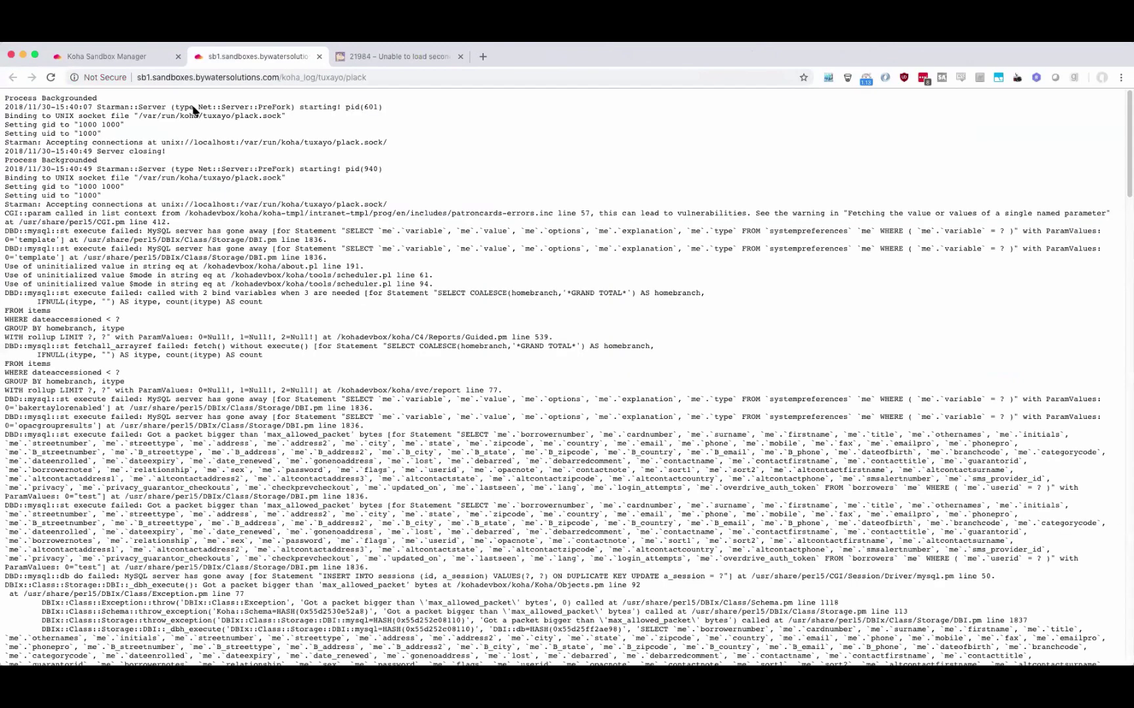
pyautogui.click(129, 56)
pyautogui.click(197, 172)
pyautogui.click(197, 170)
pyautogui.click(205, 58)
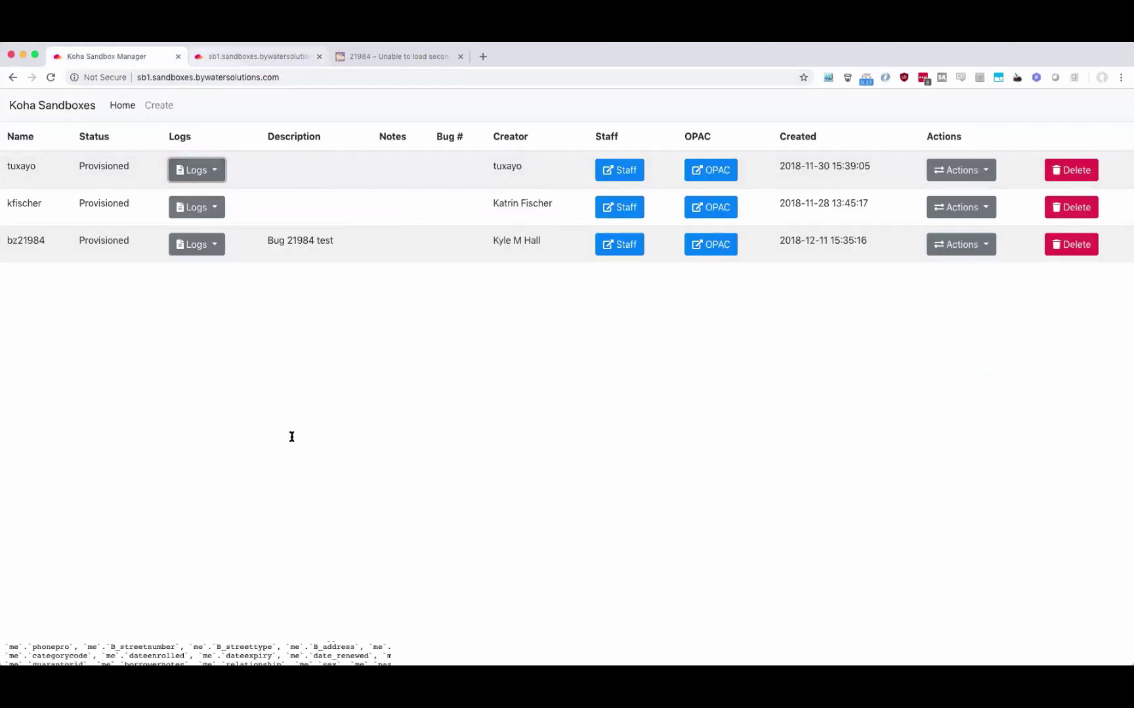
pyautogui.scroll(-5, 241, 271)
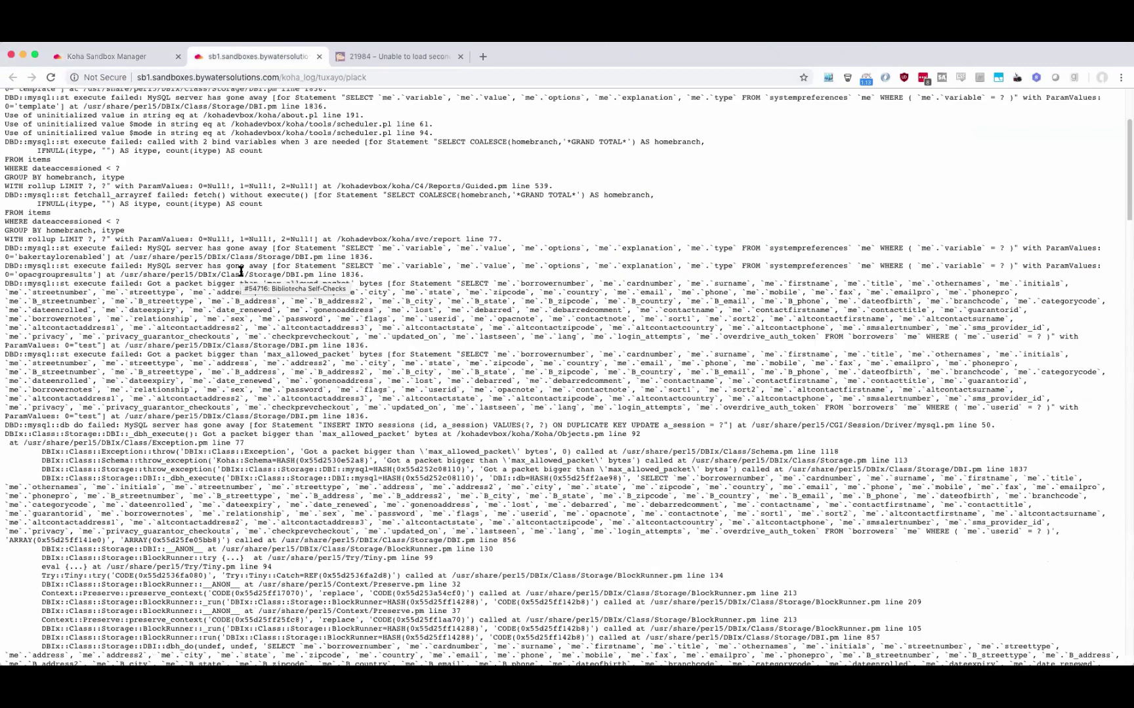
pyautogui.scroll(-7, 241, 271)
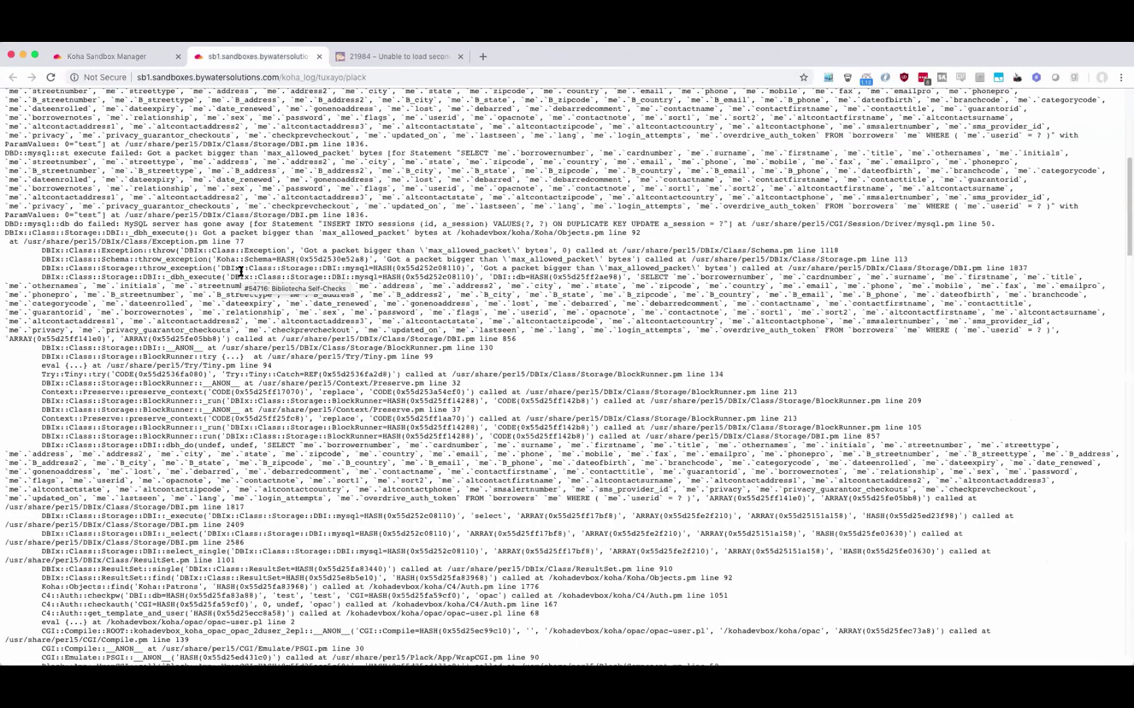
pyautogui.scroll(-20, 241, 271)
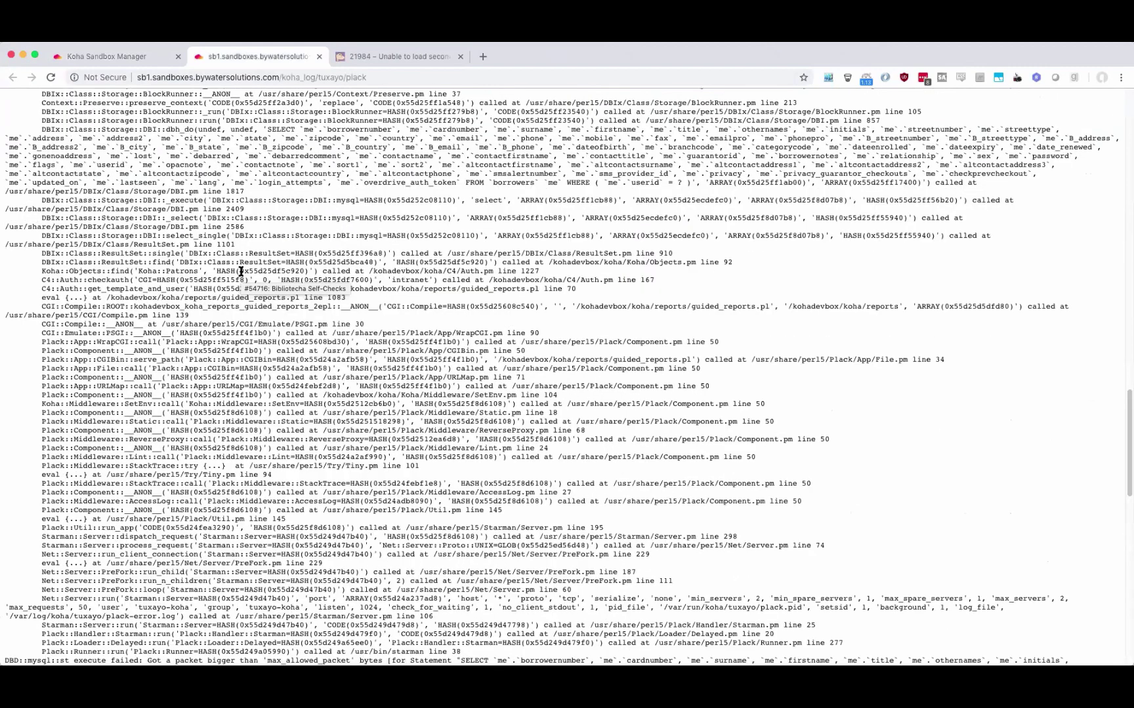
pyautogui.scroll(12, 255, 270)
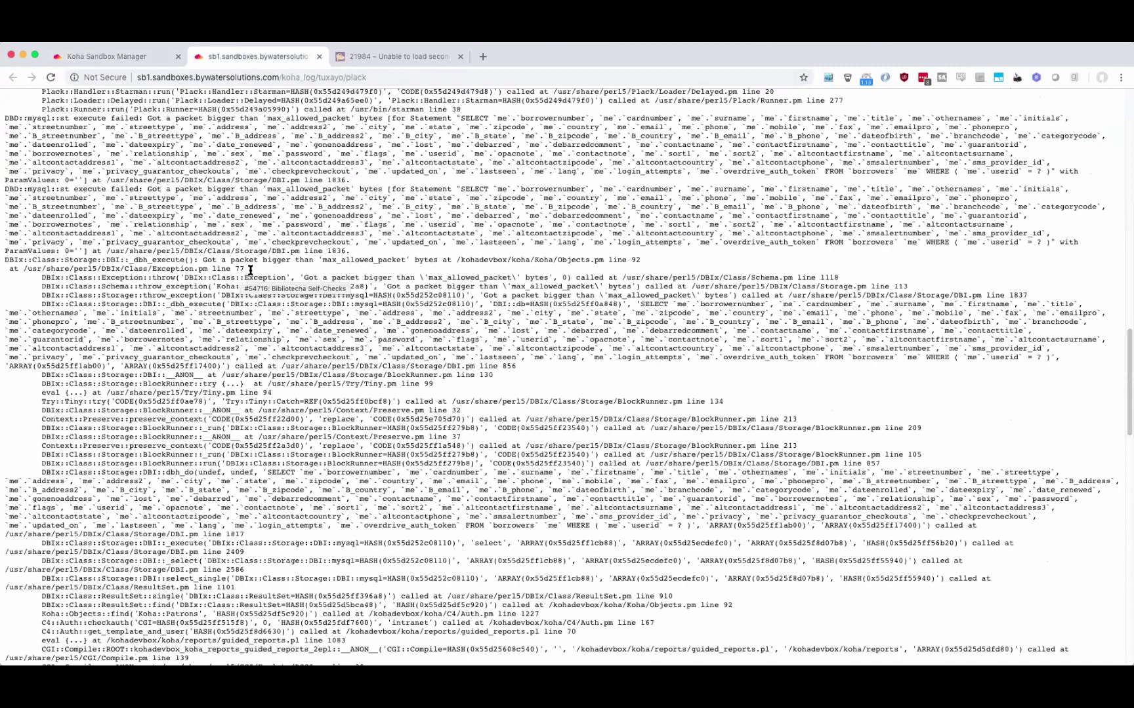
pyautogui.scroll(12, 249, 270)
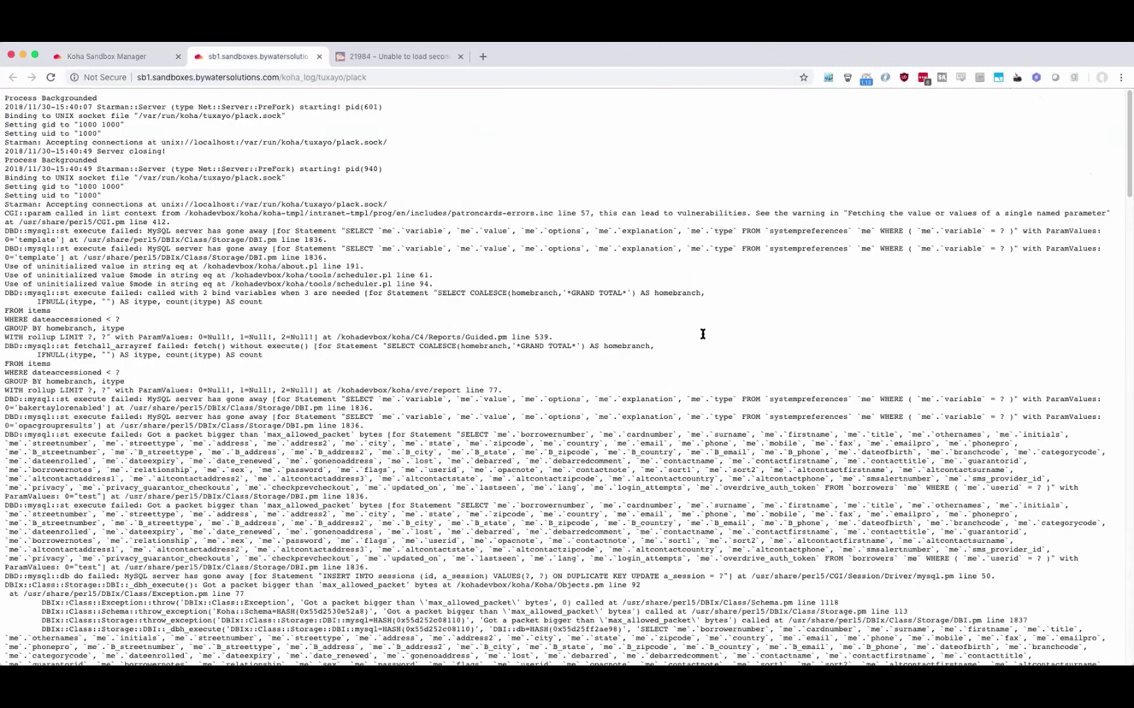
pyautogui.click(320, 57)
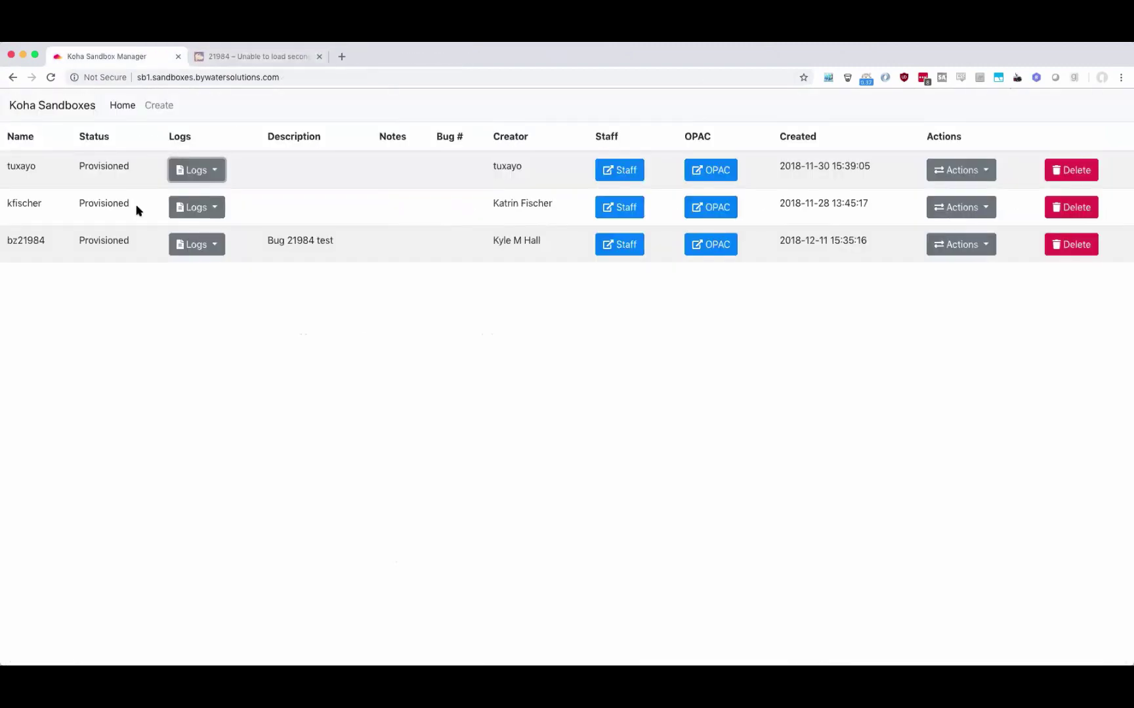
# Check tuxayo's Apache intranet and OPAC error logs, closing each afterwards.
pyautogui.click(216, 172)
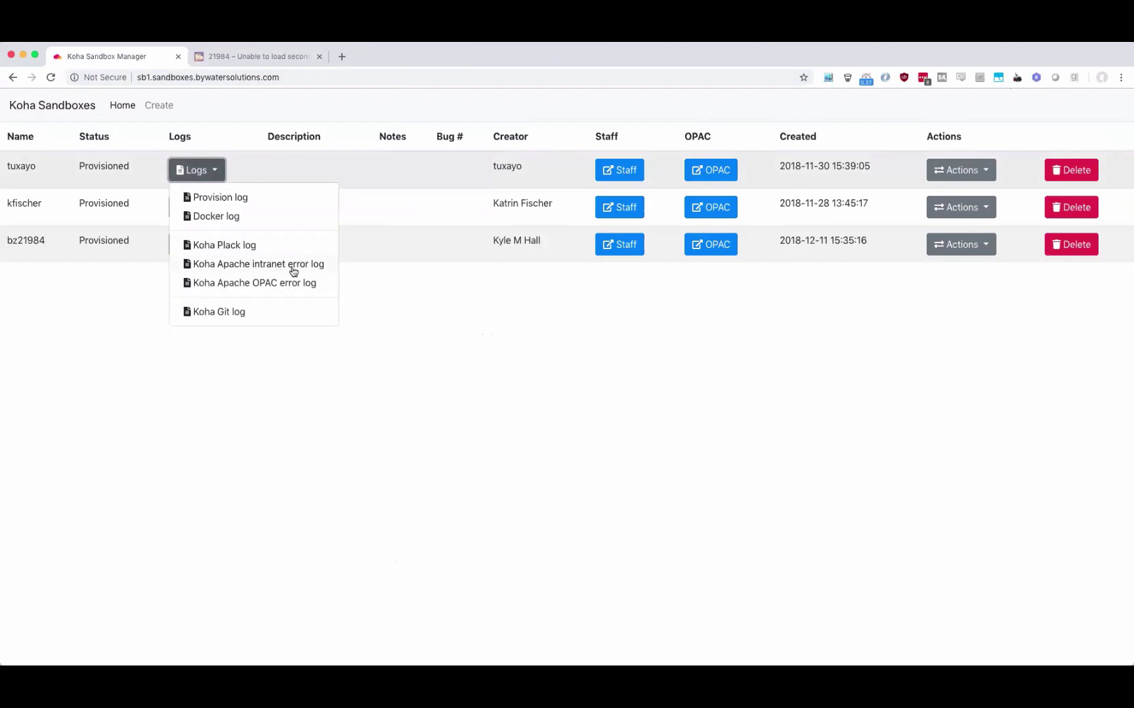
pyautogui.click(304, 270)
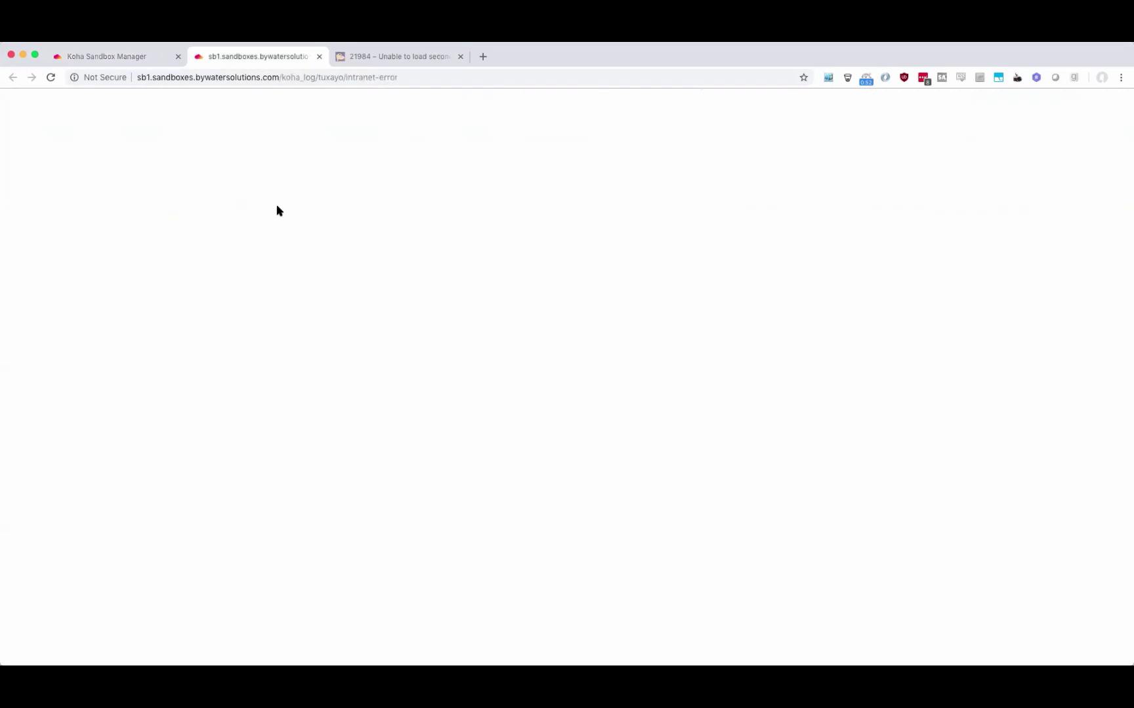
pyautogui.click(319, 56)
pyautogui.click(195, 171)
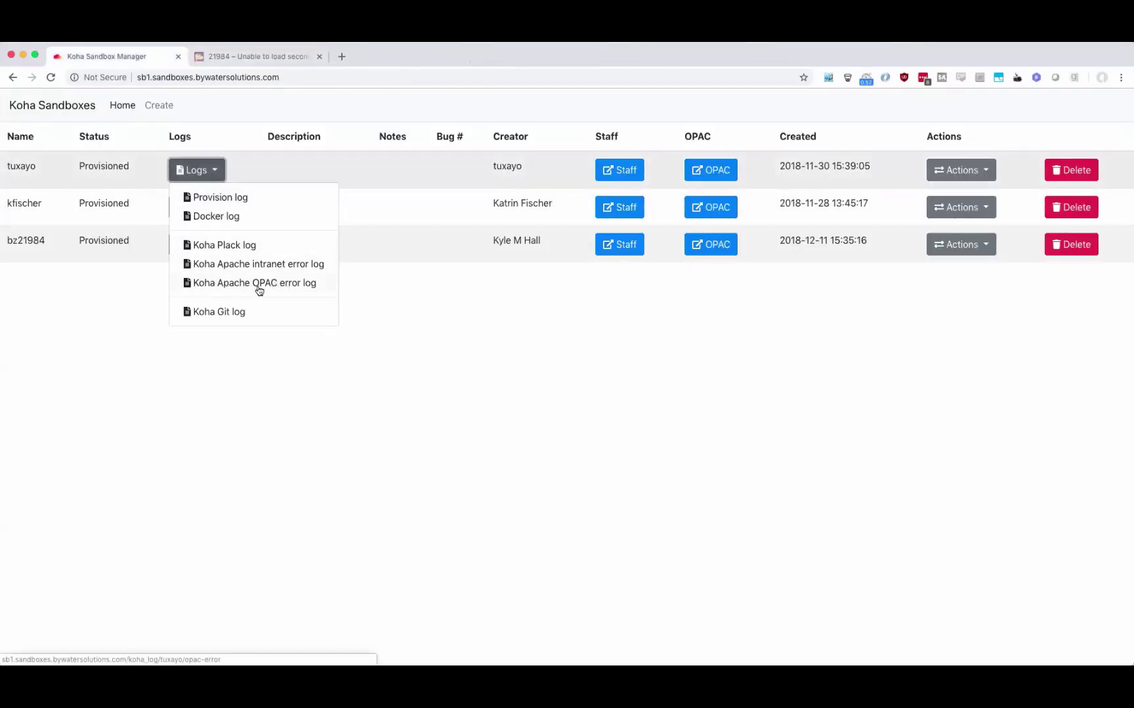
pyautogui.click(294, 287)
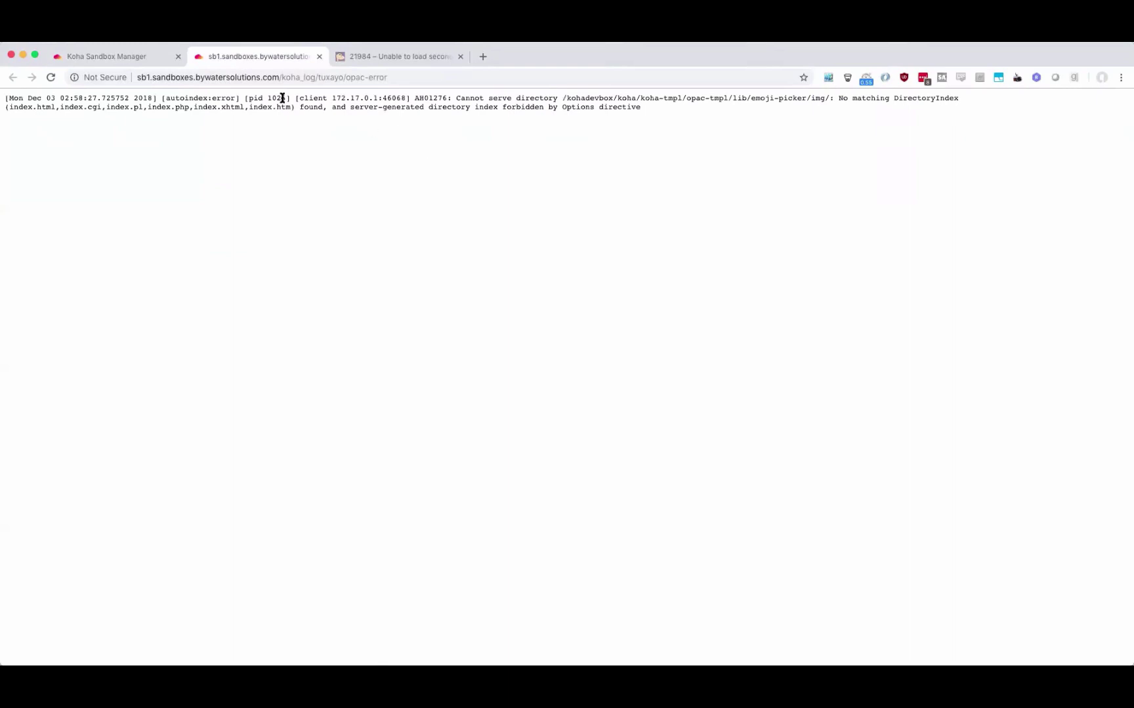
pyautogui.click(319, 56)
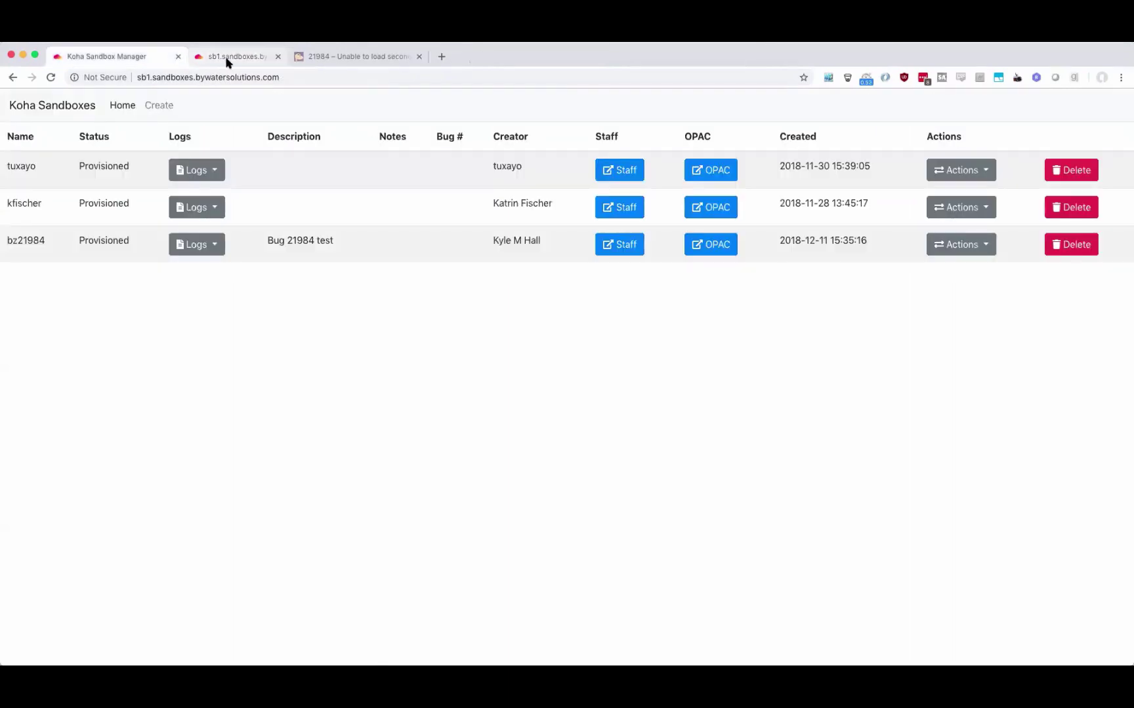
# Open tuxayo's Koha Git log and note its top commit, Bug 18805.
pyautogui.click(198, 172)
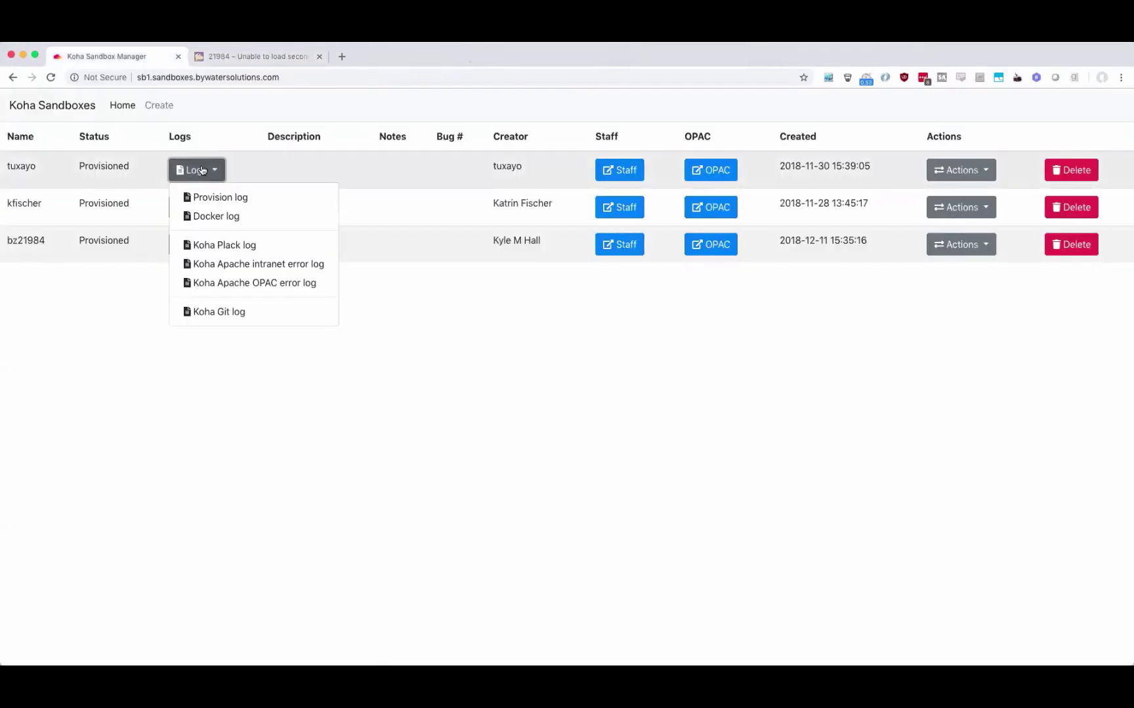
pyautogui.click(228, 313)
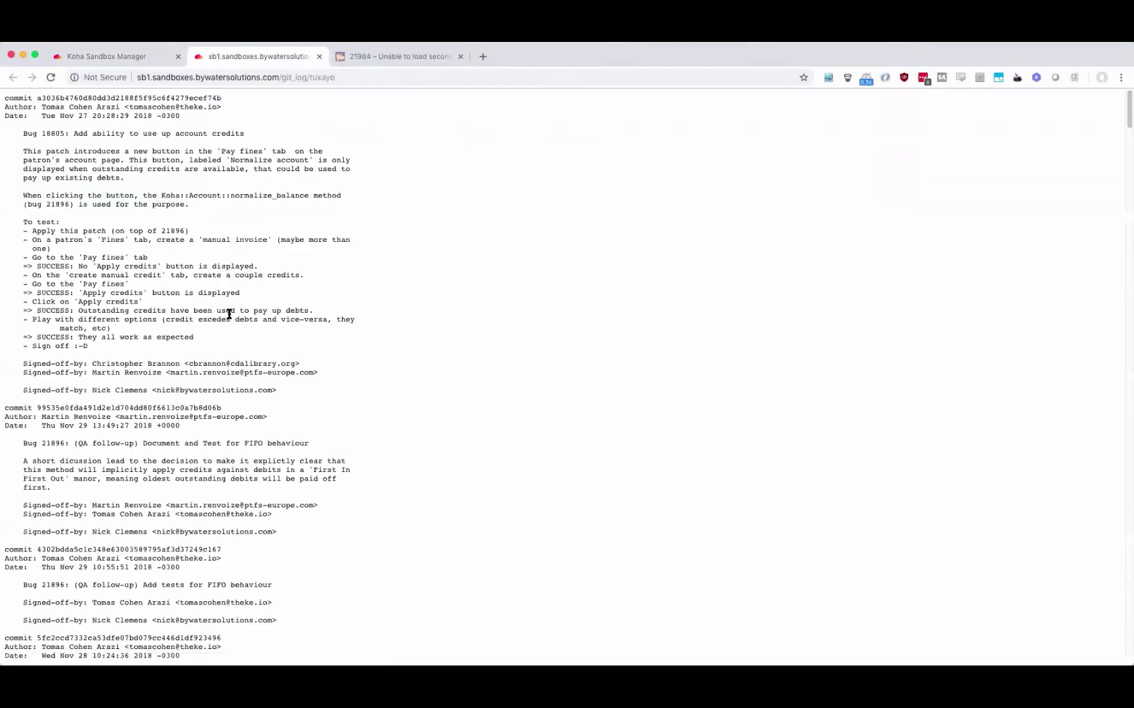
pyautogui.scroll(-5, 249, 354)
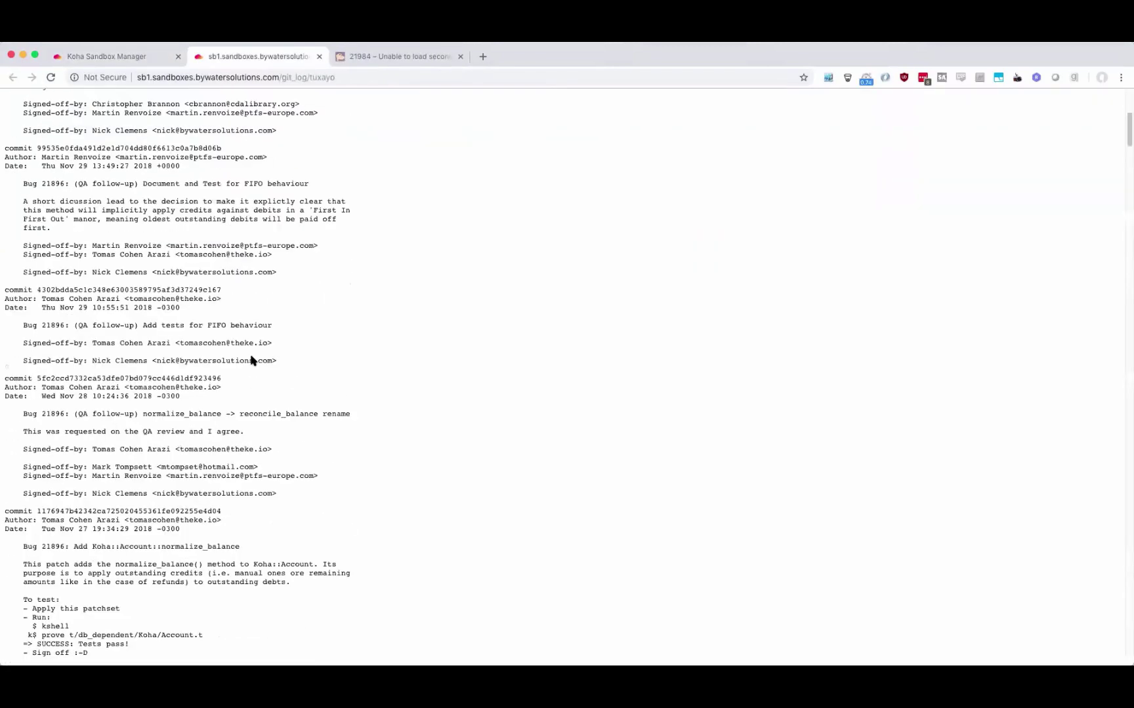
pyautogui.scroll(5, 243, 341)
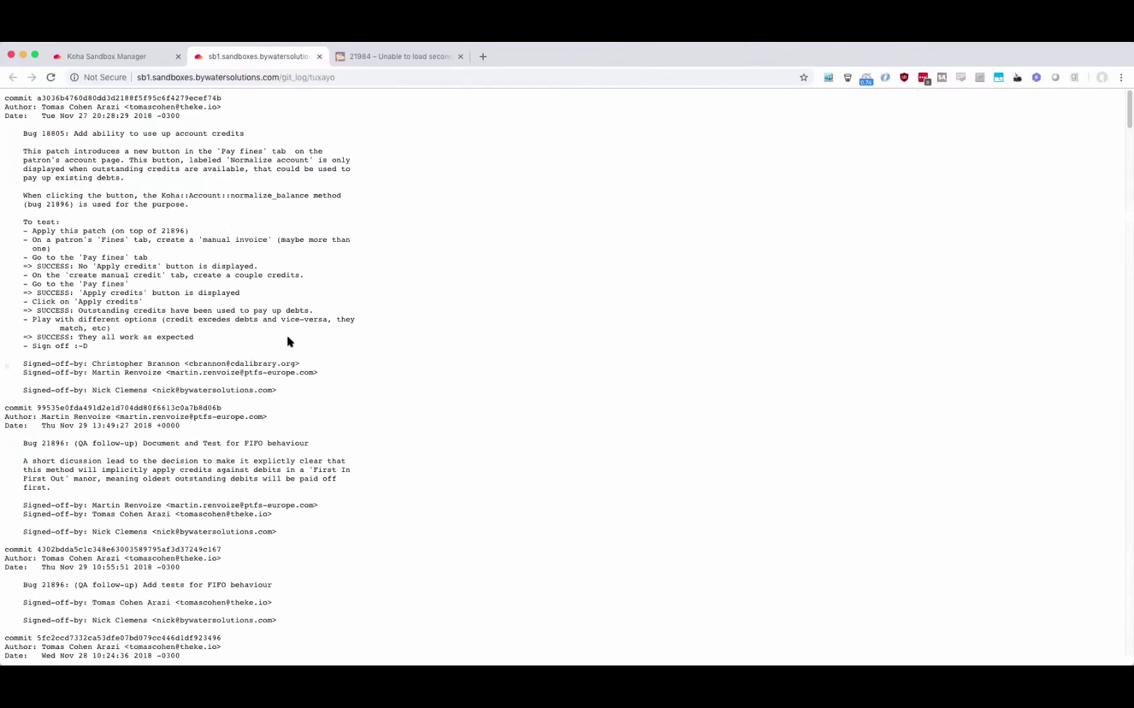
pyautogui.doubleClick(56, 134)
pyautogui.click(420, 59)
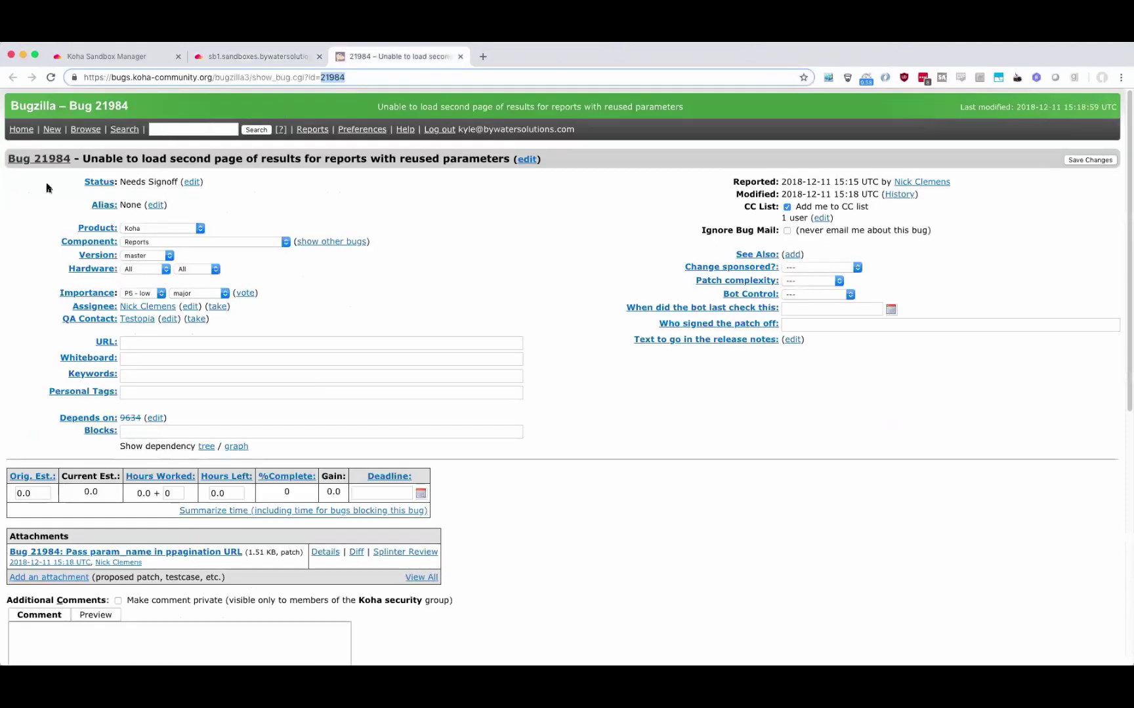
pyautogui.click(253, 56)
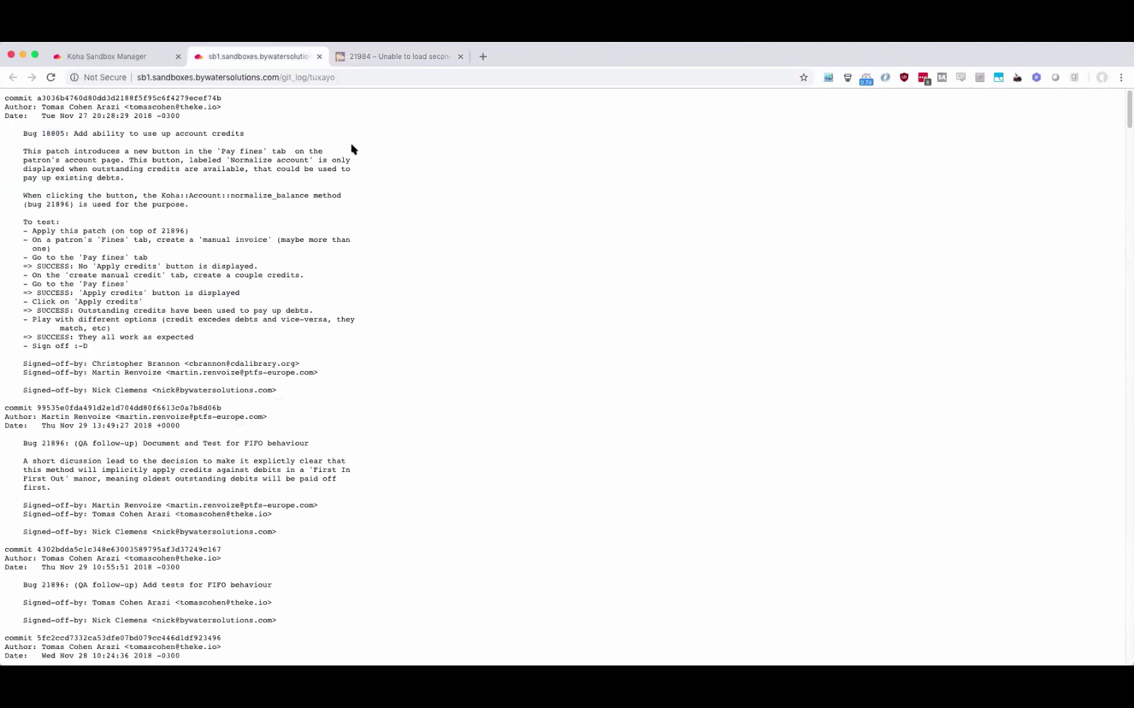
pyautogui.doubleClick(46, 135)
pyautogui.click(132, 59)
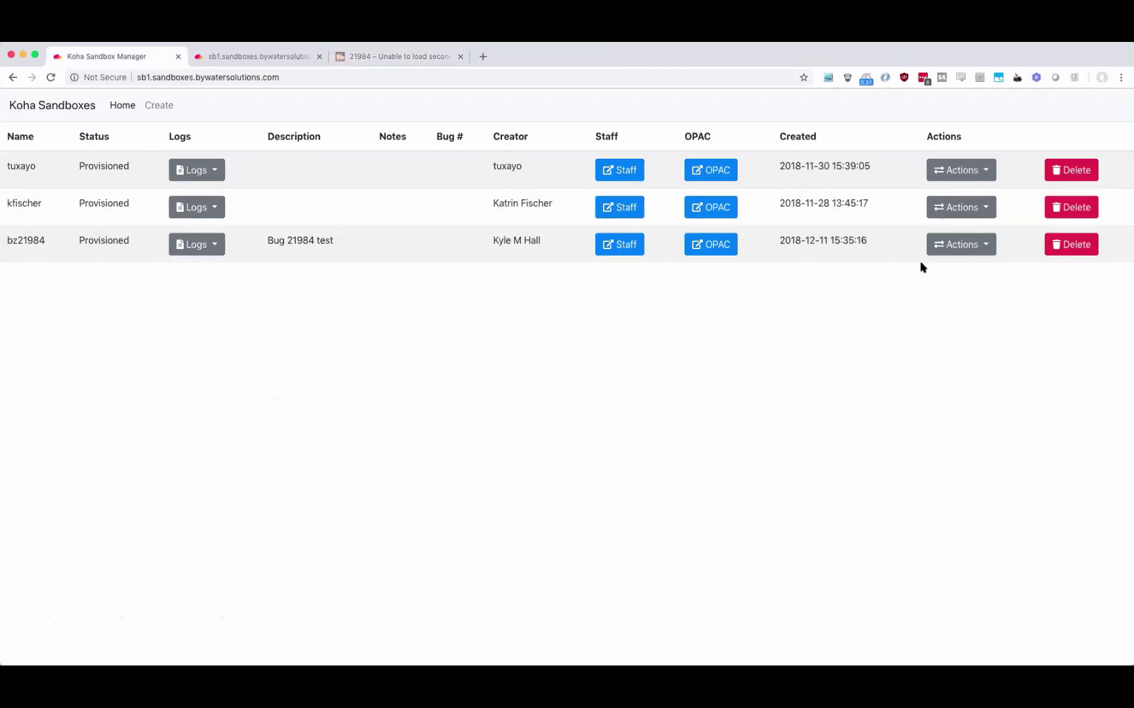
# Restart the bz21984 sandbox's services and close the restart_all output tab.
pyautogui.click(962, 248)
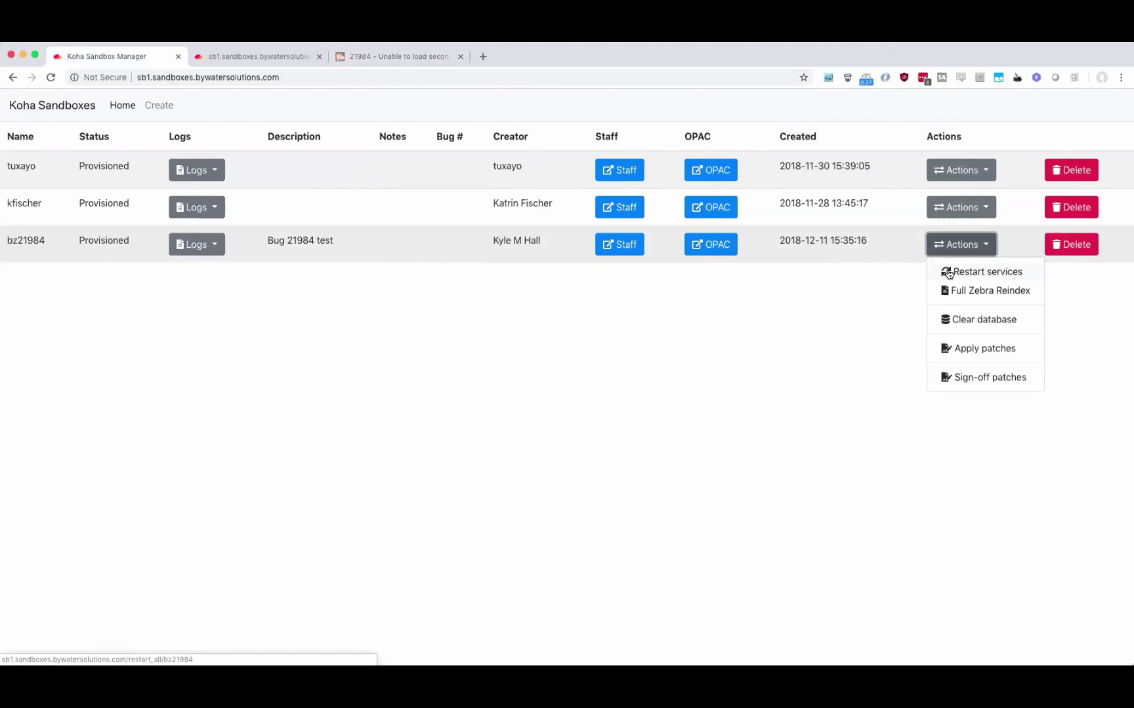
pyautogui.click(947, 272)
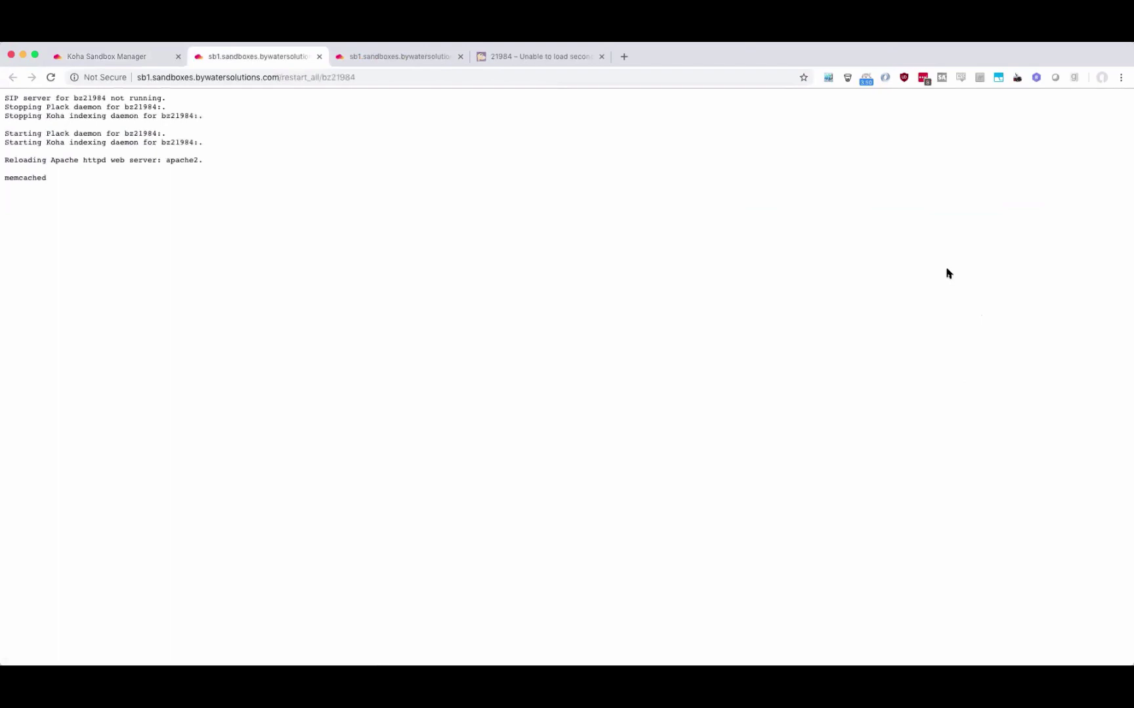
pyautogui.click(318, 57)
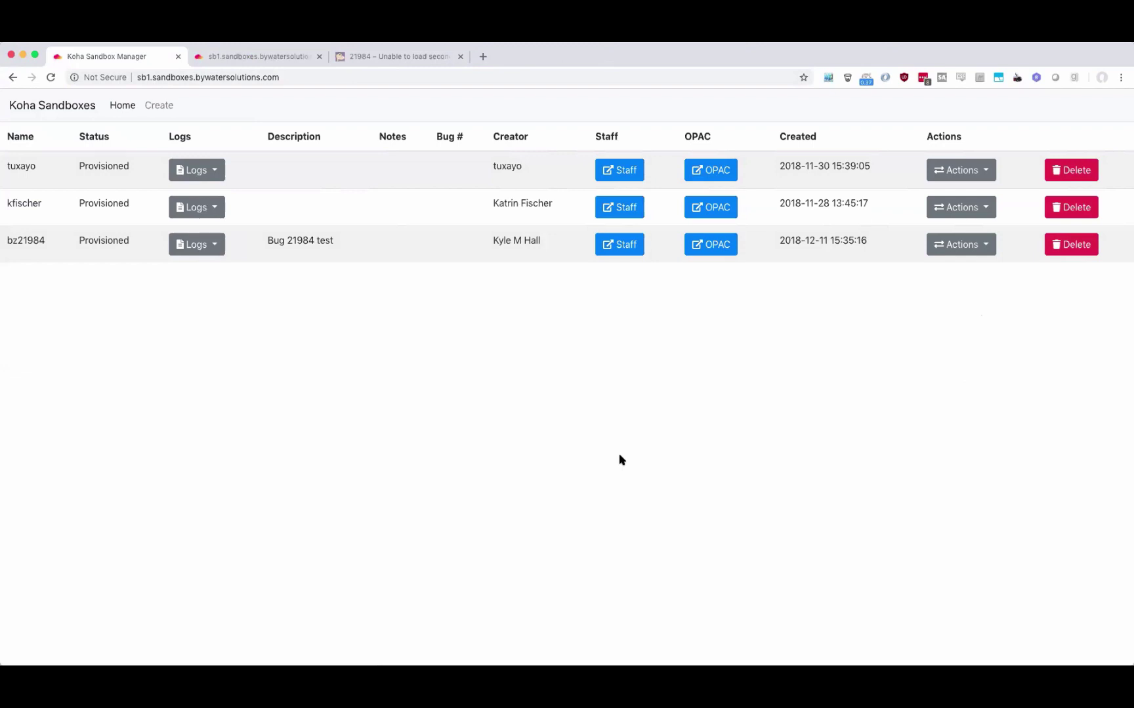
pyautogui.click(949, 252)
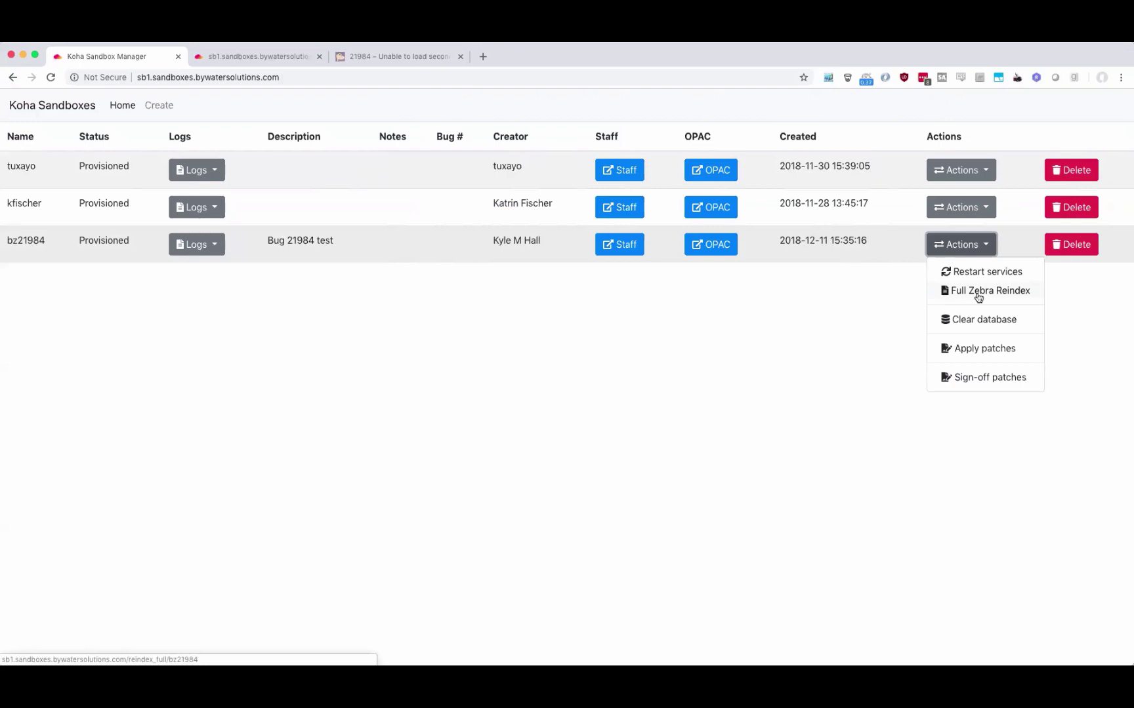
# Start a full Zebra reindex of bz21984 and open the second sandbox's apply-patch form.
pyautogui.click(978, 298)
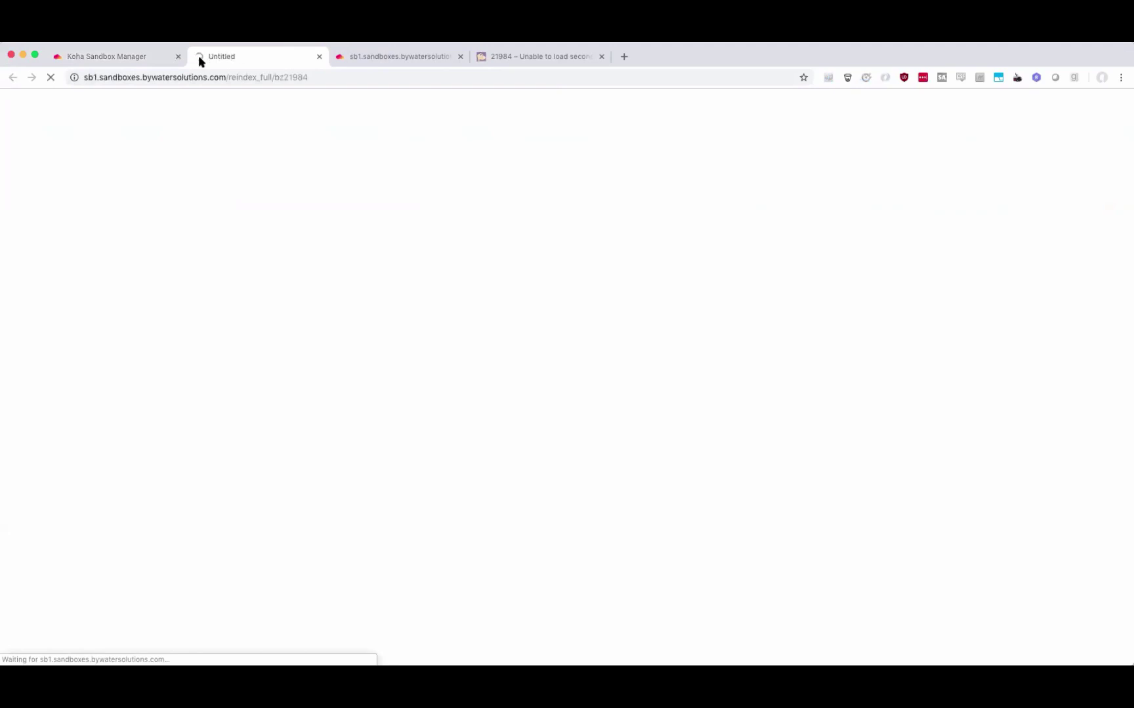
pyautogui.click(128, 57)
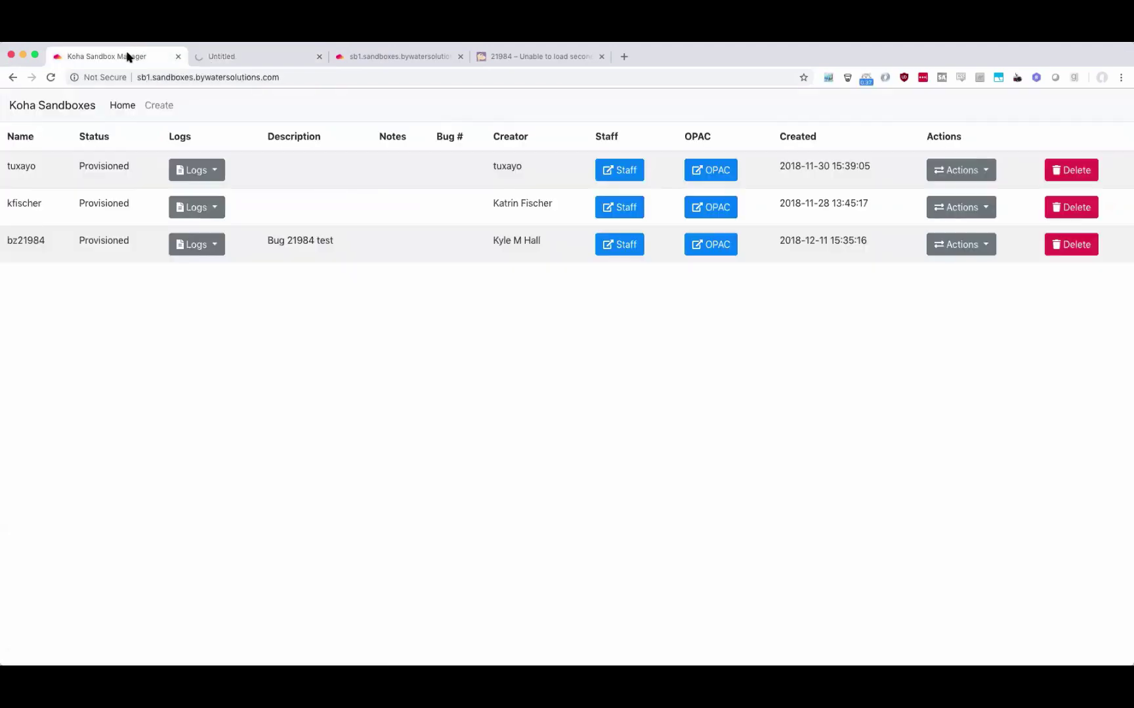
pyautogui.click(957, 208)
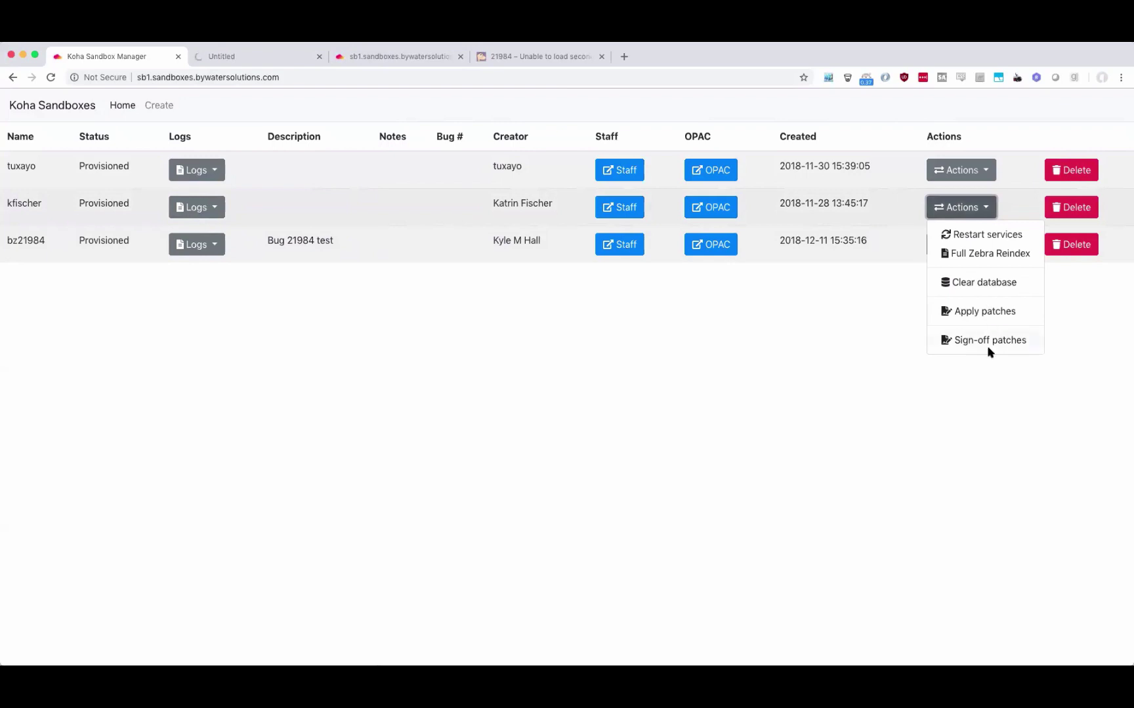
pyautogui.click(1019, 317)
# Confirm the reindex exported 1706 authority records, close its output, and return to bug 21984.
pyautogui.click(375, 57)
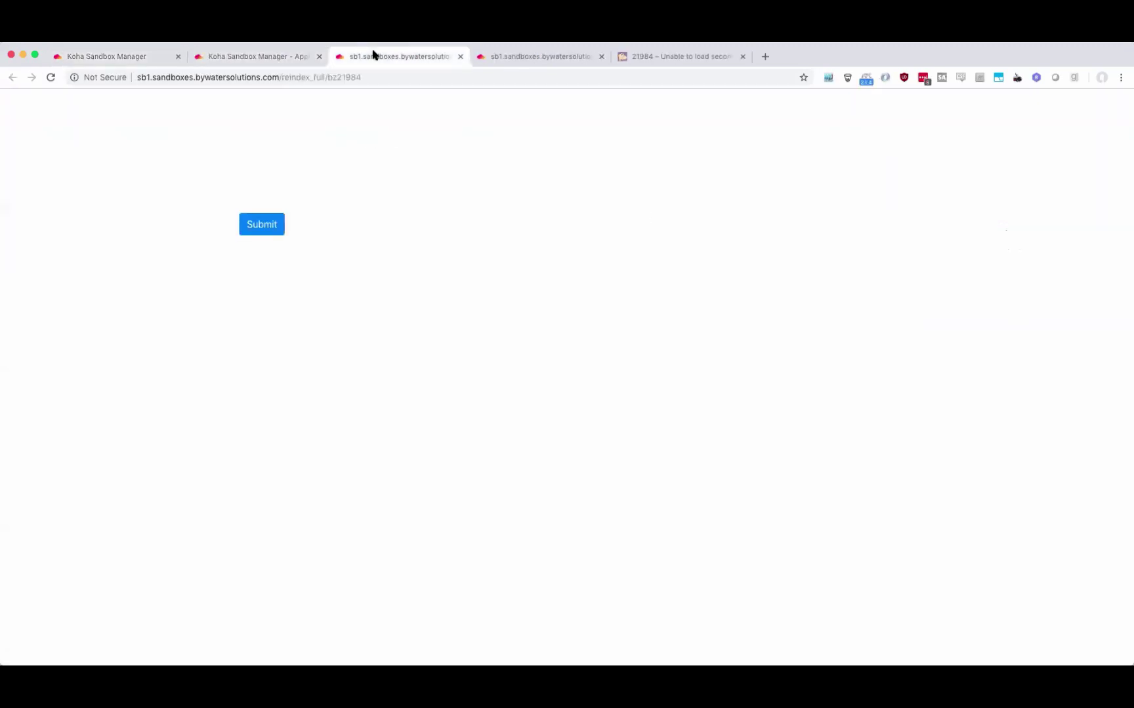
pyautogui.scroll(-1, 252, 299)
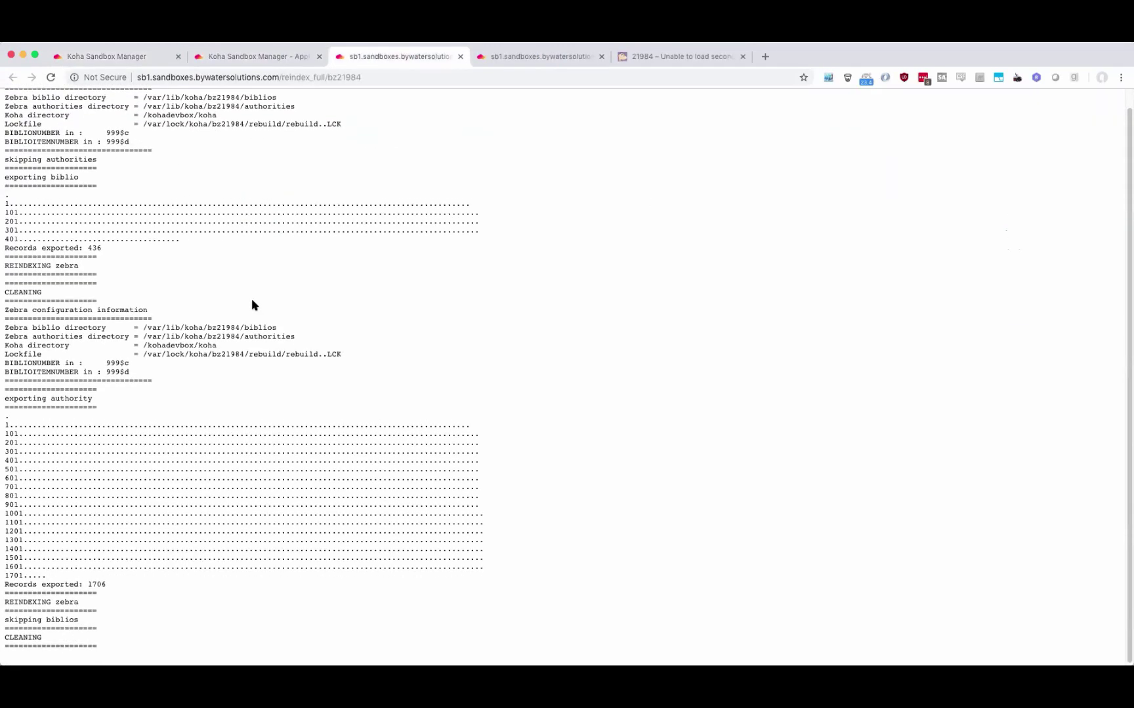
pyautogui.doubleClick(91, 582)
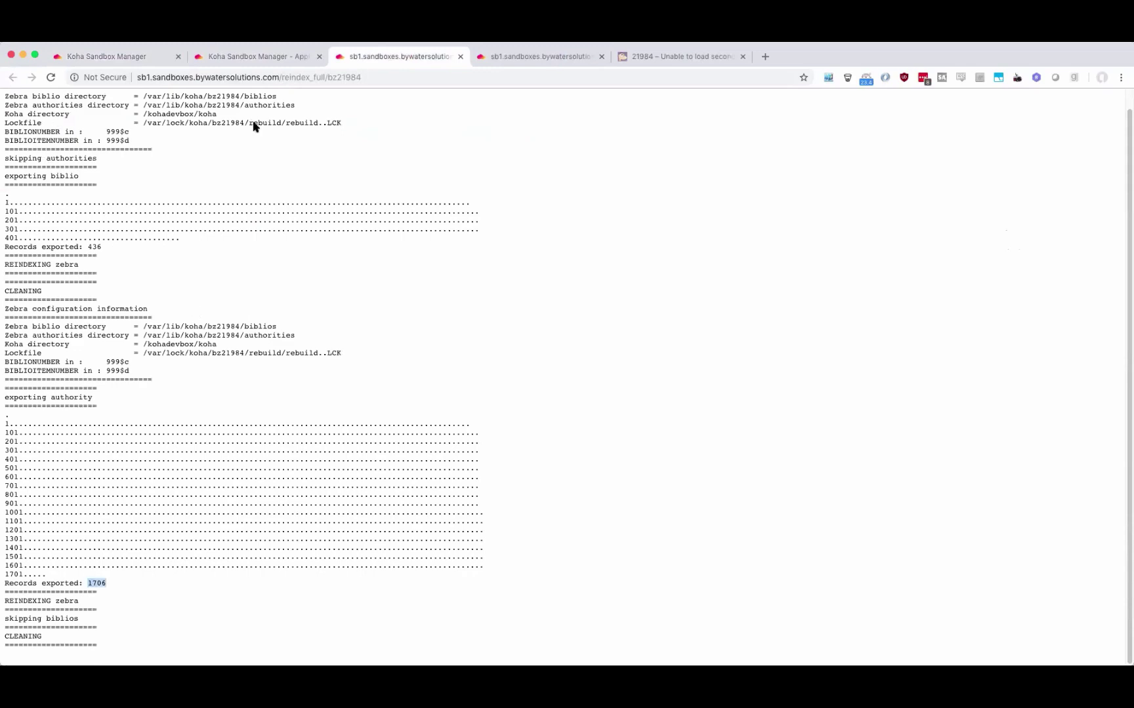
pyautogui.click(460, 57)
pyautogui.click(499, 58)
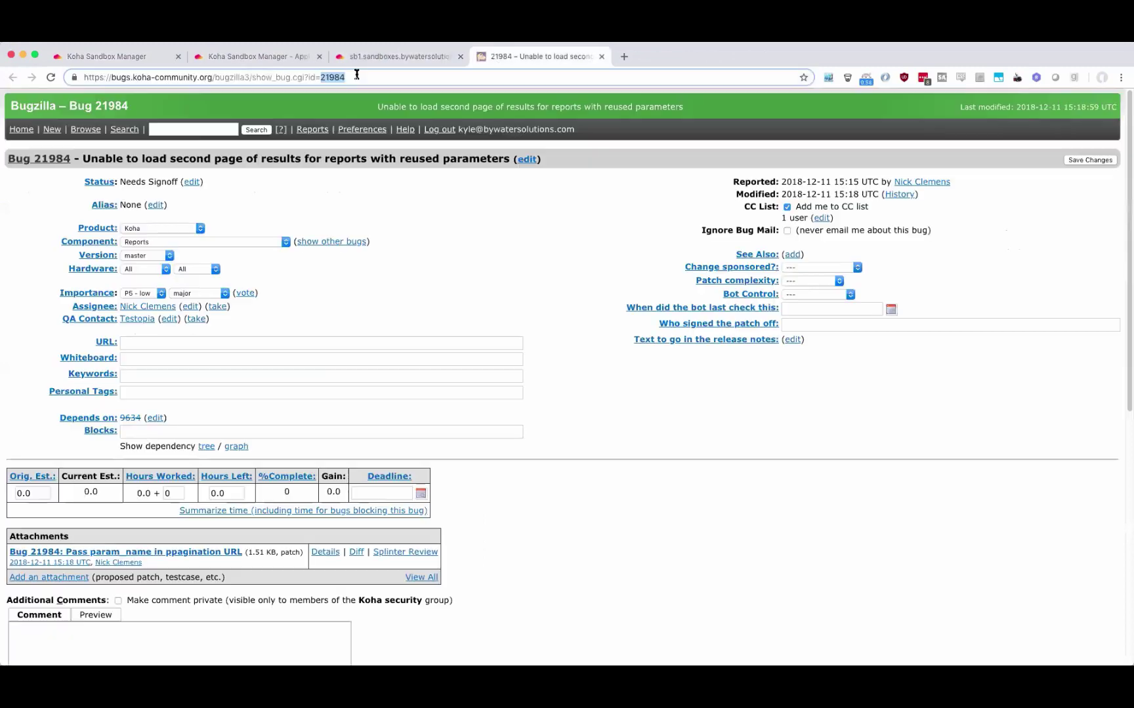
pyautogui.rightClick(338, 79)
pyautogui.press('super+c')
# Paste bug number 21984 into the apply-patch form, submit it, and review the apply prompt.
pyautogui.click(371, 152)
pyautogui.click(215, 54)
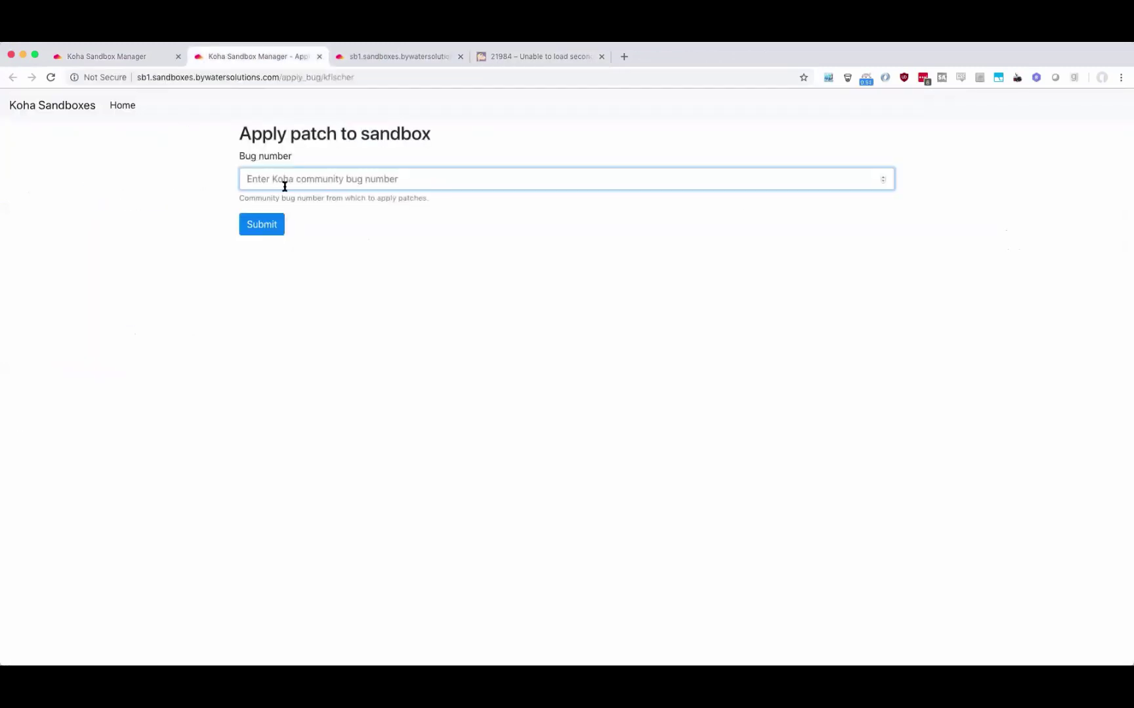
pyautogui.press('super+v')
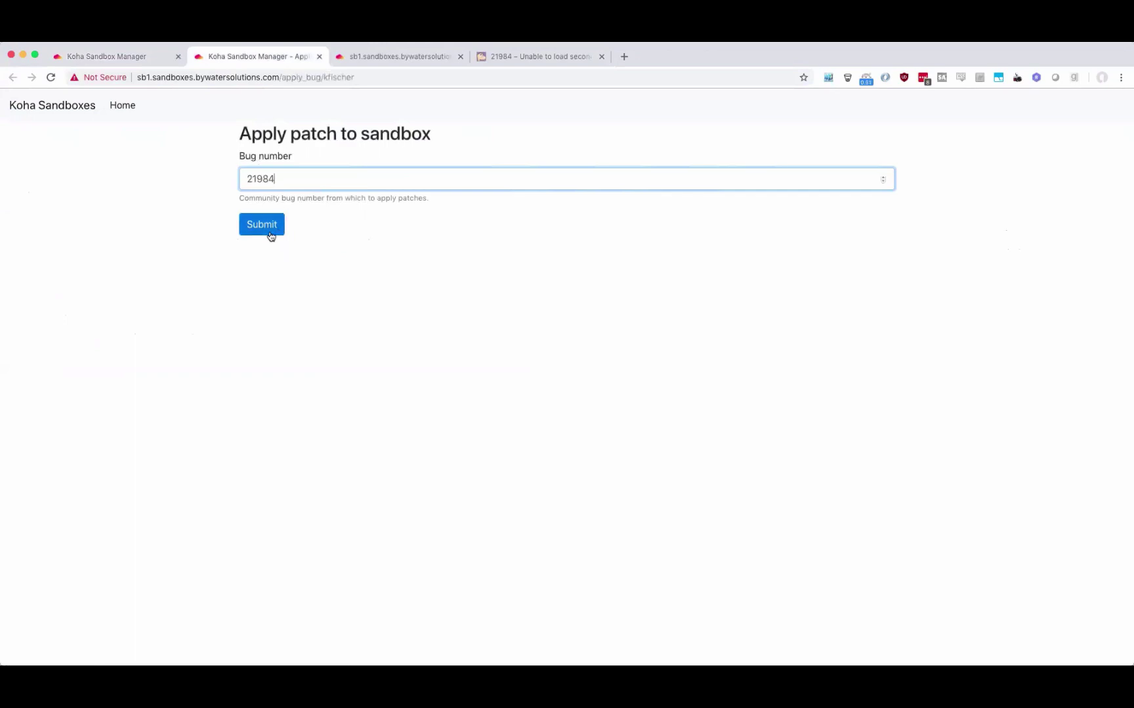
pyautogui.click(270, 234)
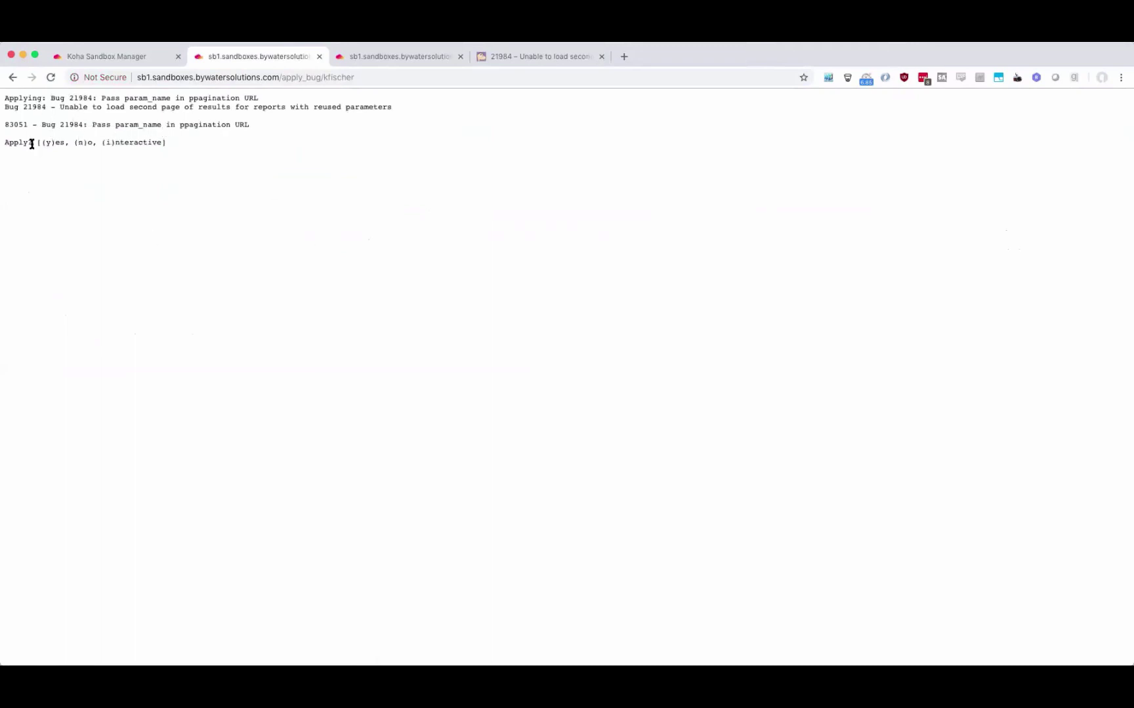
pyautogui.moveTo(33, 144); pyautogui.dragTo(98, 160)
pyautogui.click(101, 144)
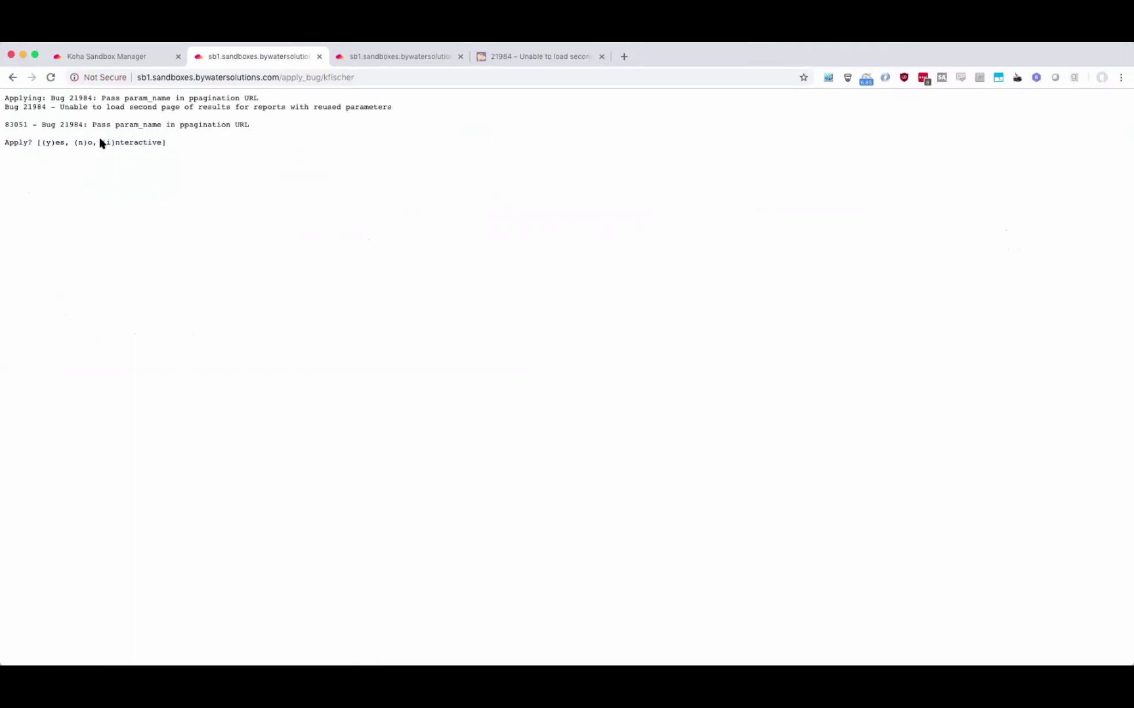
pyautogui.tripleClick(54, 141)
pyautogui.click(317, 57)
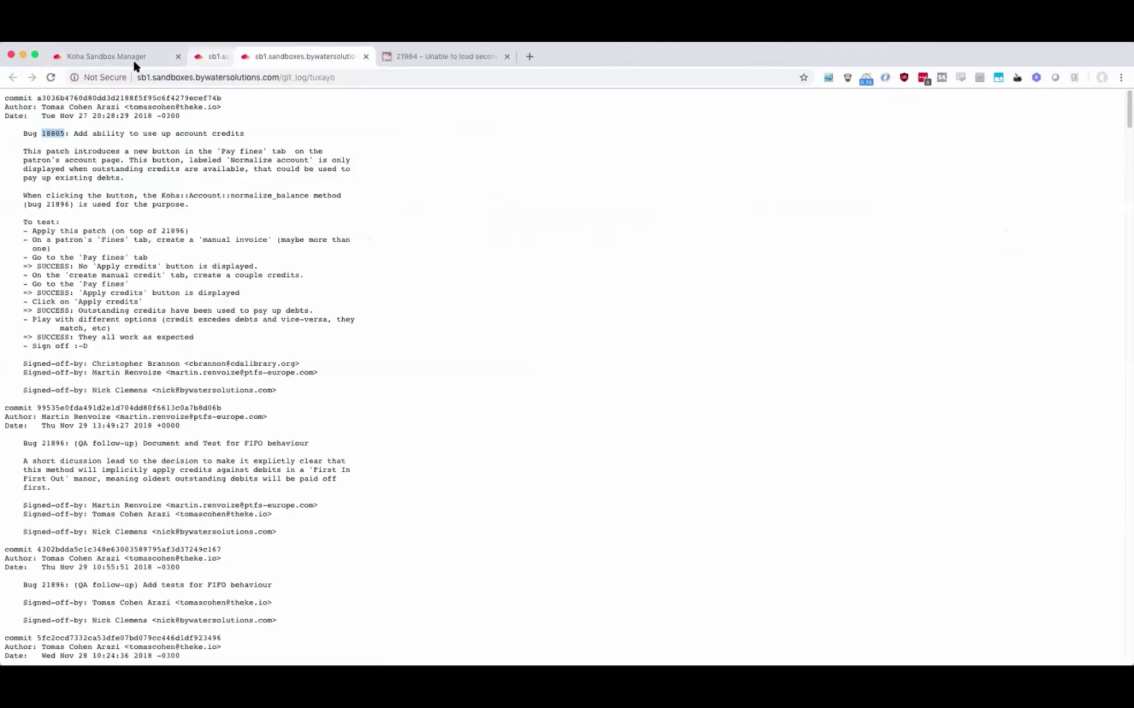
# Apply bug 21984's patch to the bz21984 sandbox and copy the bug number from the output.
pyautogui.click(131, 57)
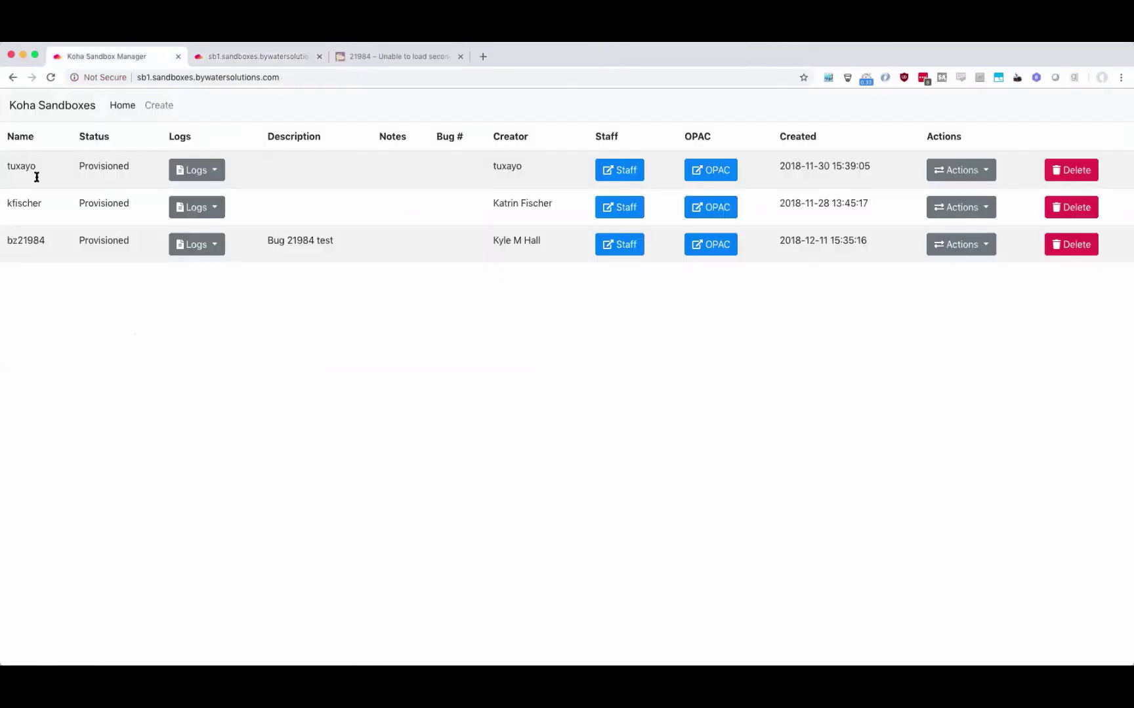
pyautogui.click(984, 245)
pyautogui.click(967, 355)
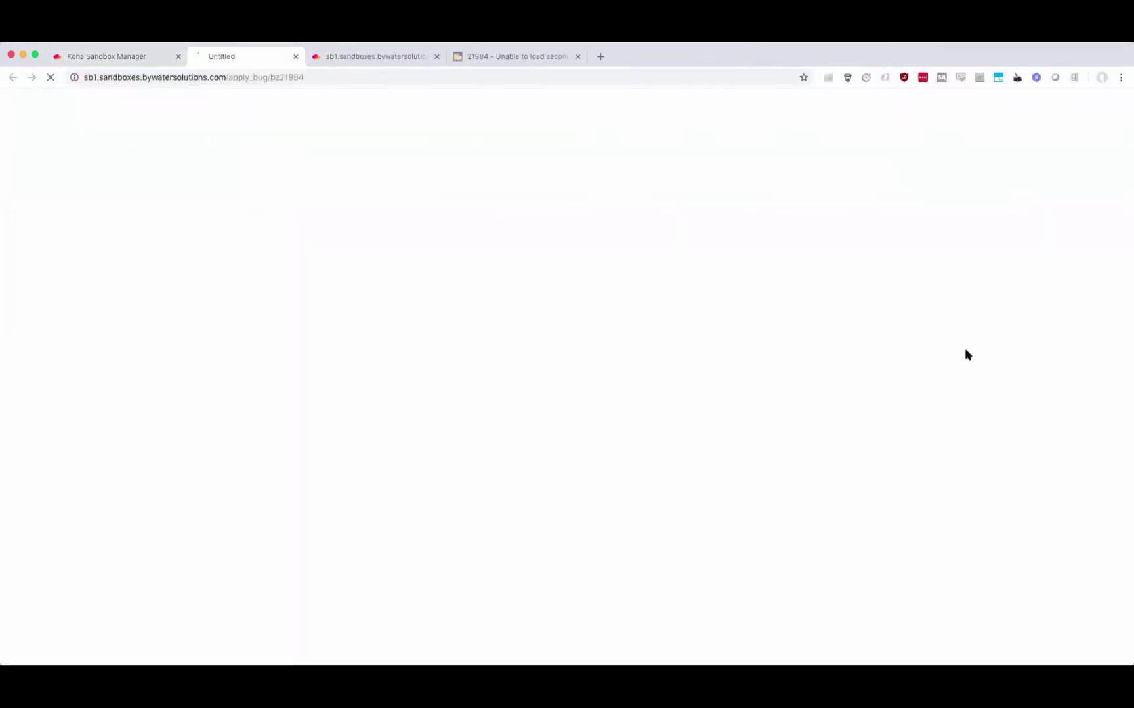
pyautogui.click(344, 181)
pyautogui.write('21984')
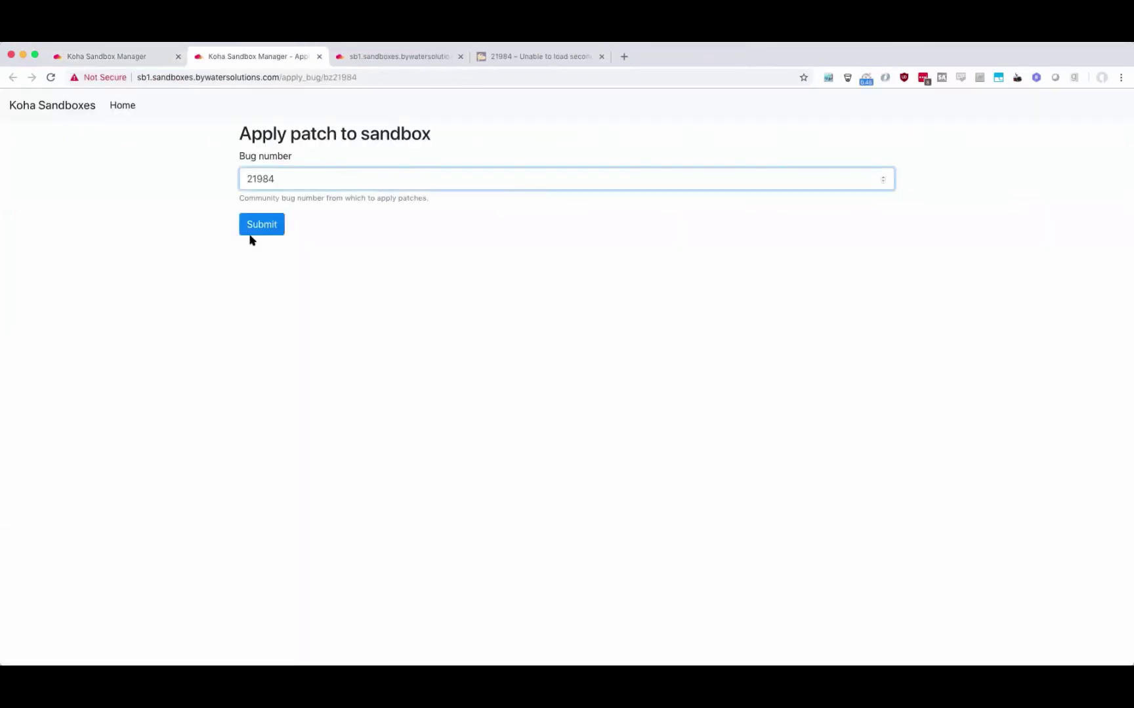
pyautogui.click(261, 227)
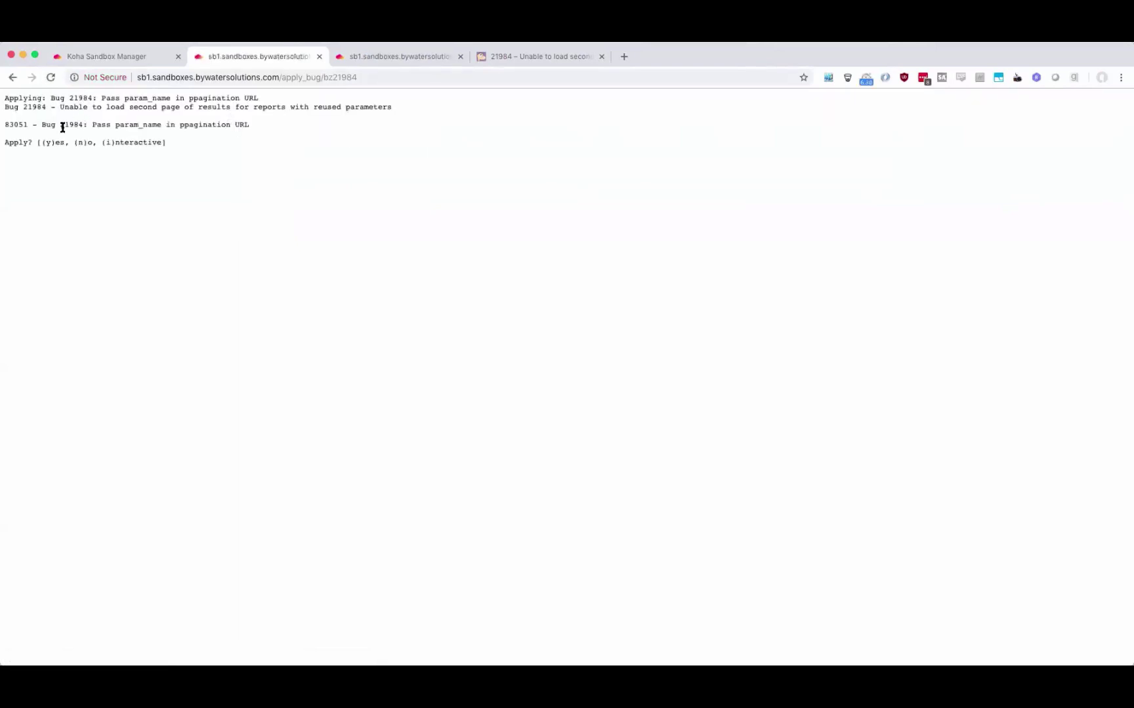
pyautogui.tripleClick(102, 126)
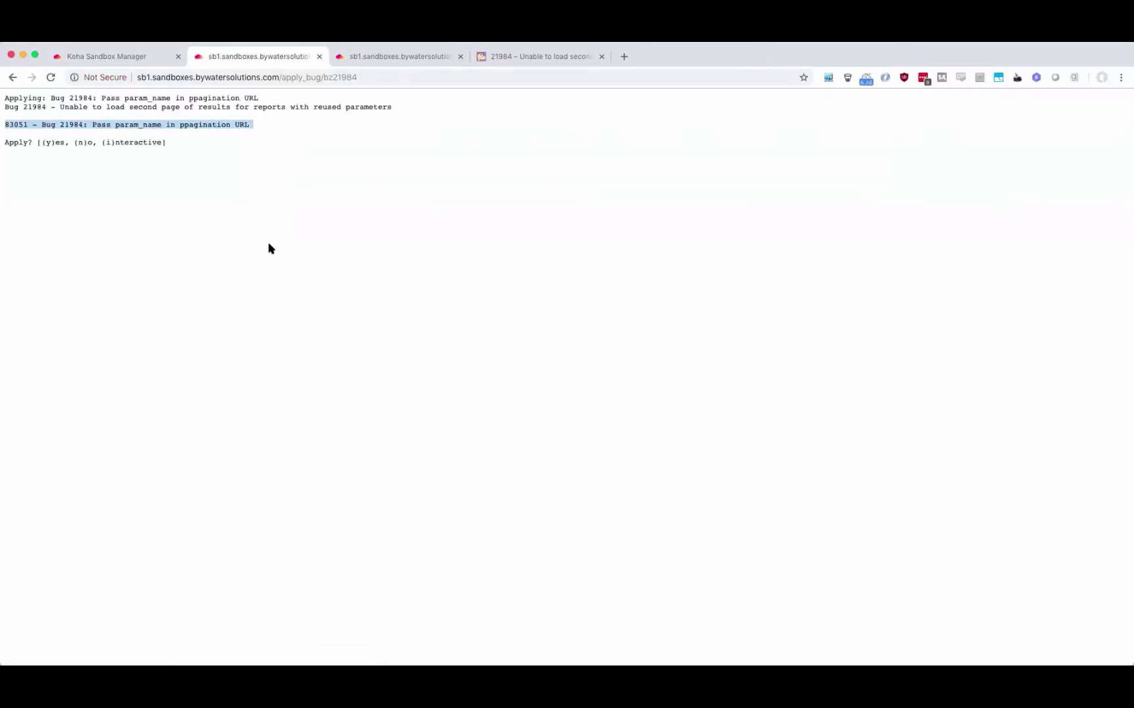
pyautogui.doubleClick(77, 124)
pyautogui.rightClick(76, 125)
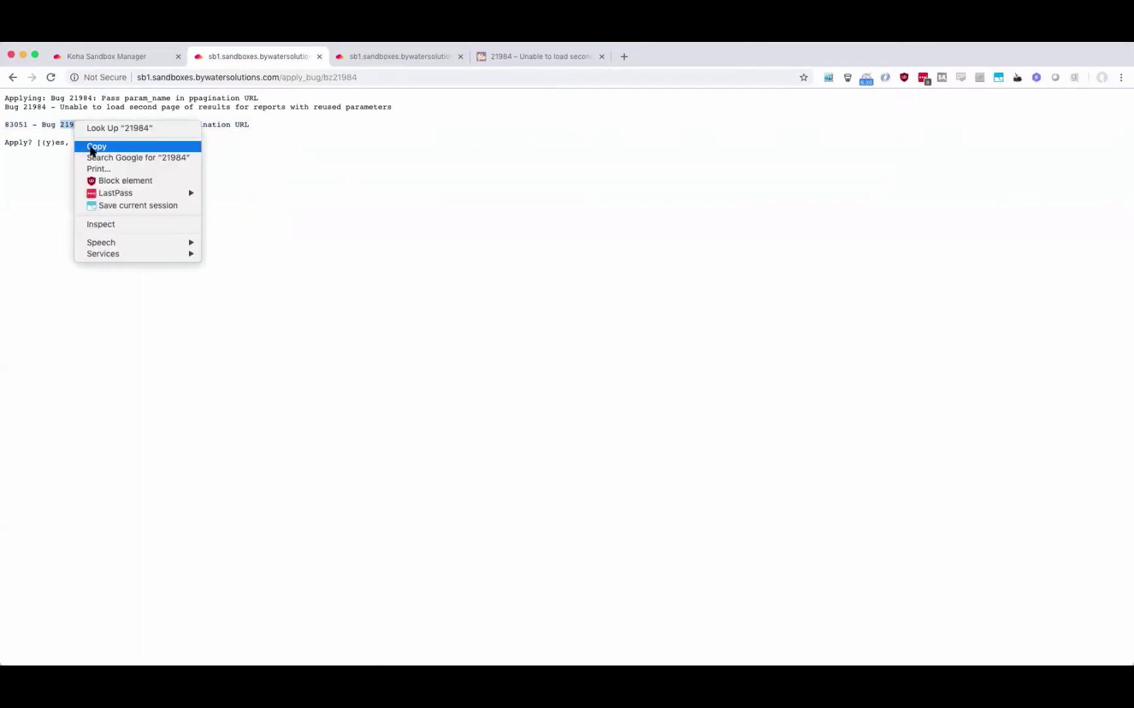
pyautogui.click(92, 147)
pyautogui.click(98, 57)
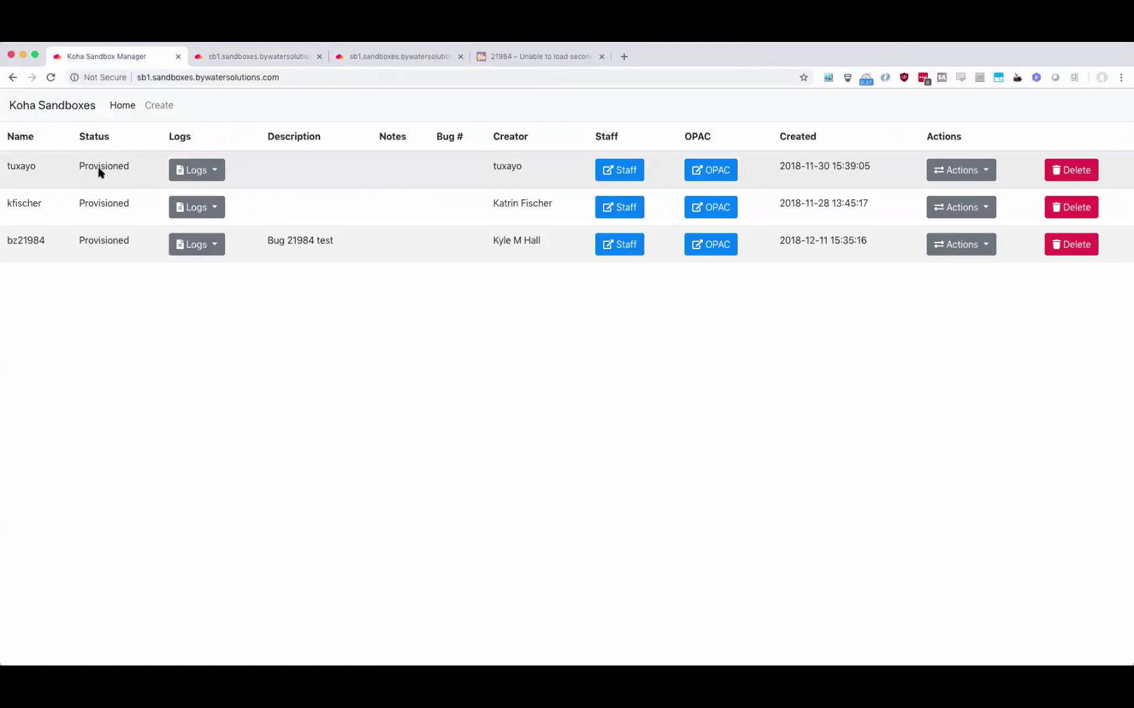
# Find 21984 in bz21984's Koha Git log, then scroll Bugzilla's bug page to Attachments.
pyautogui.click(201, 247)
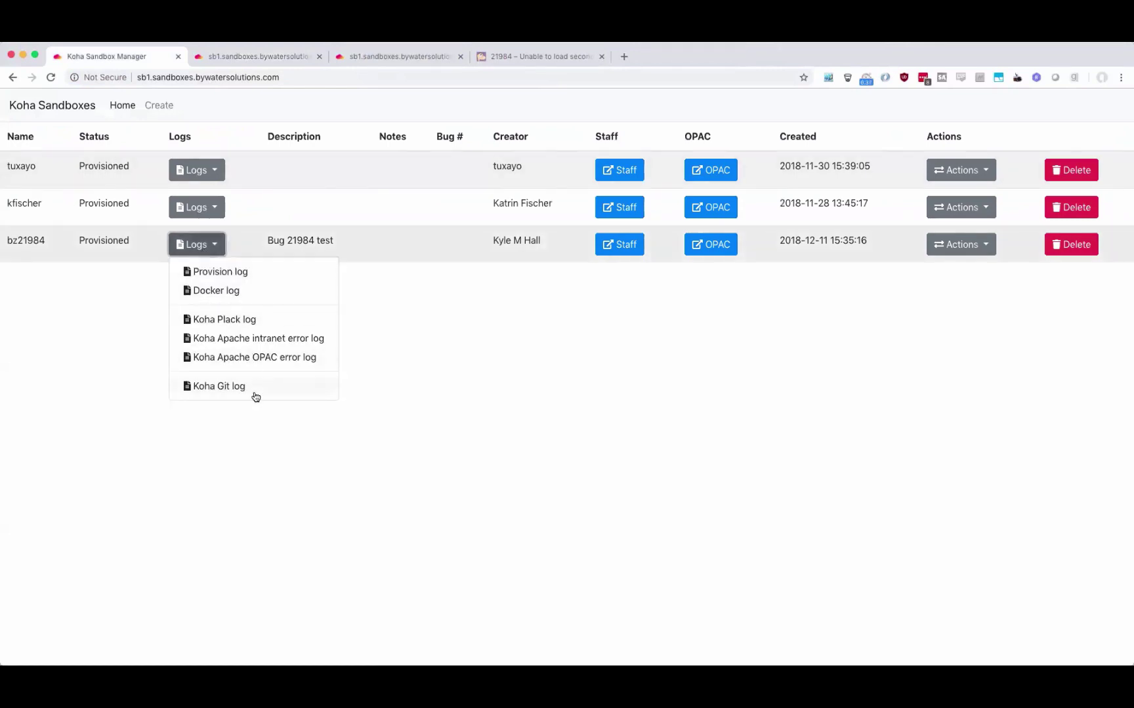
pyautogui.click(256, 396)
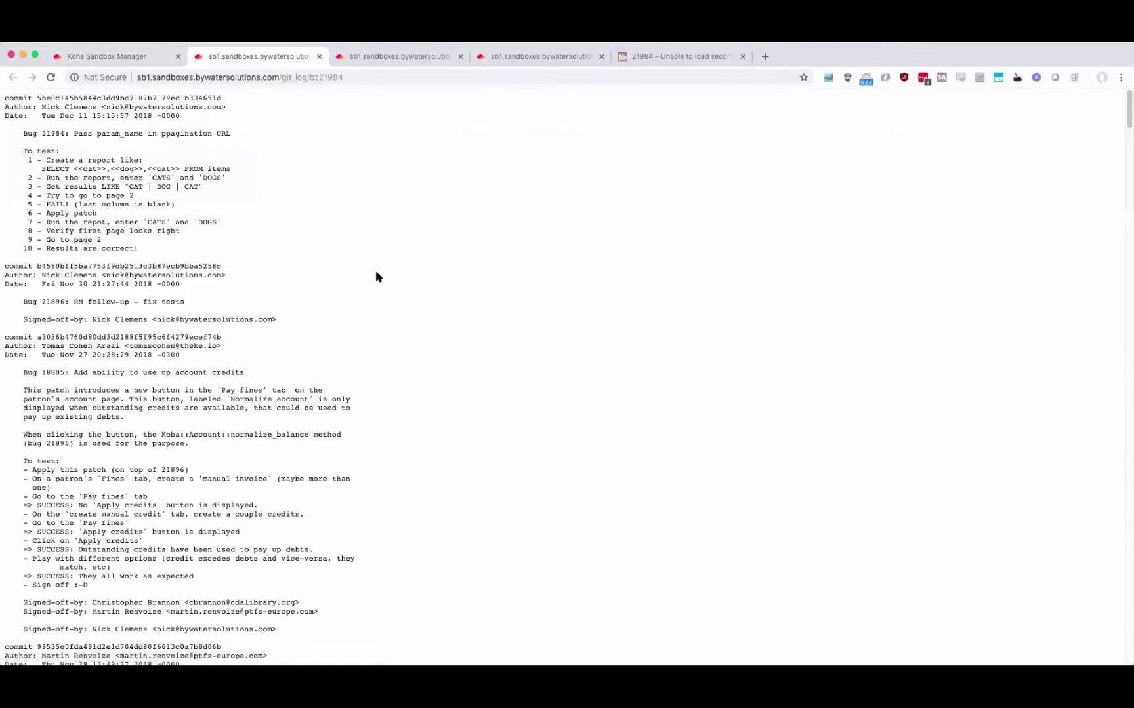
pyautogui.press('cmd+f')
pyautogui.write('21984')
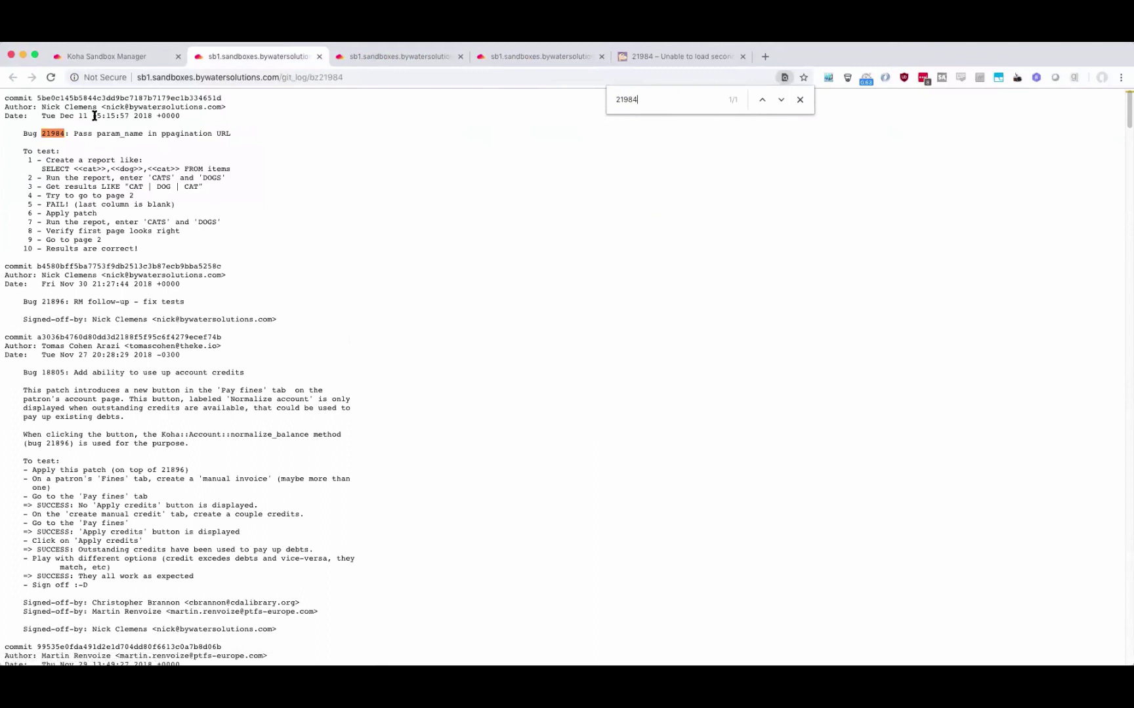
pyautogui.click(800, 99)
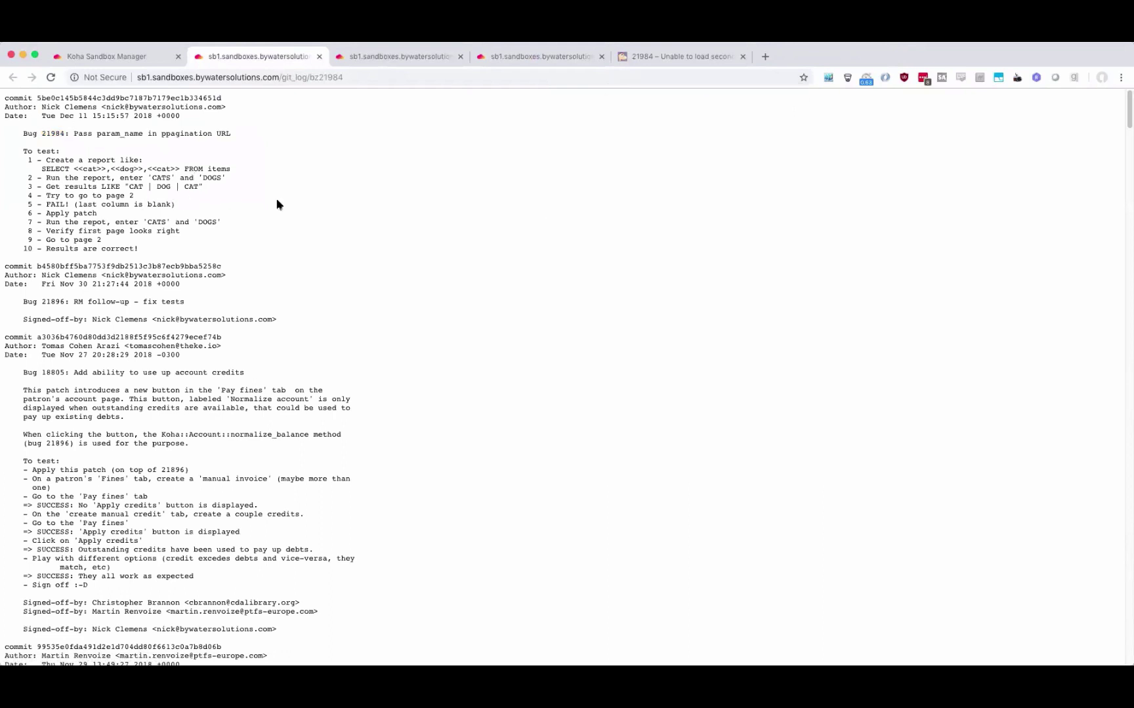
pyautogui.click(670, 59)
pyautogui.scroll(-3, 420, 425)
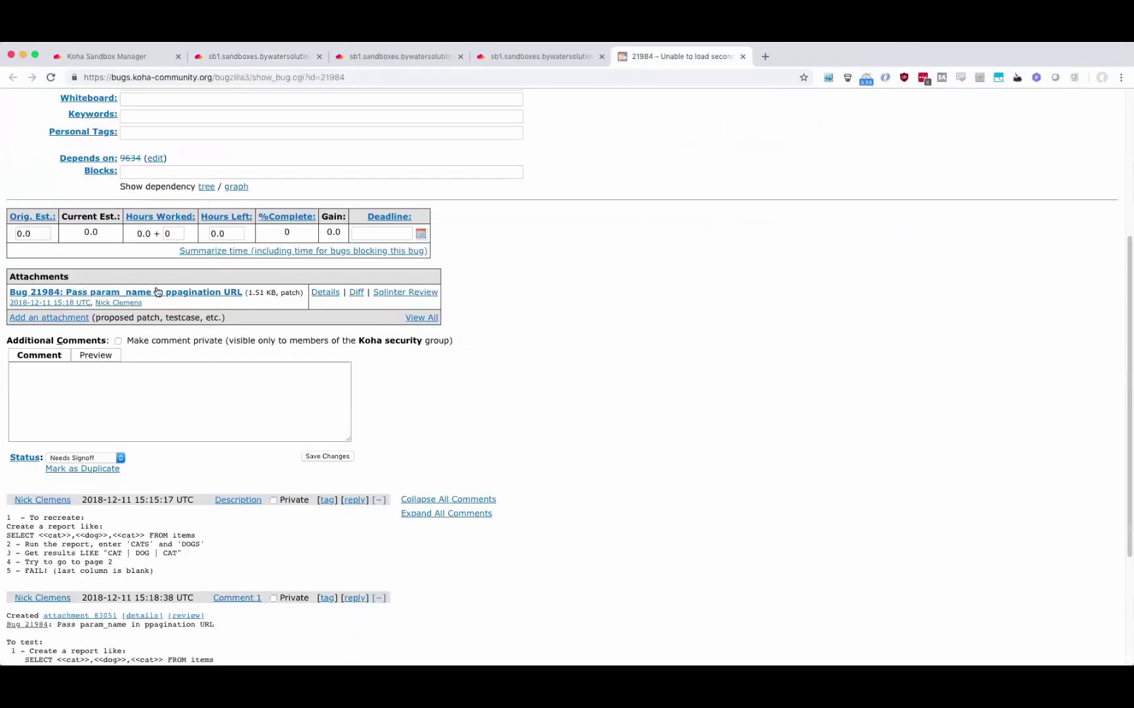
# Restart bz21984's services again and close the four leftover output tabs.
pyautogui.click(142, 58)
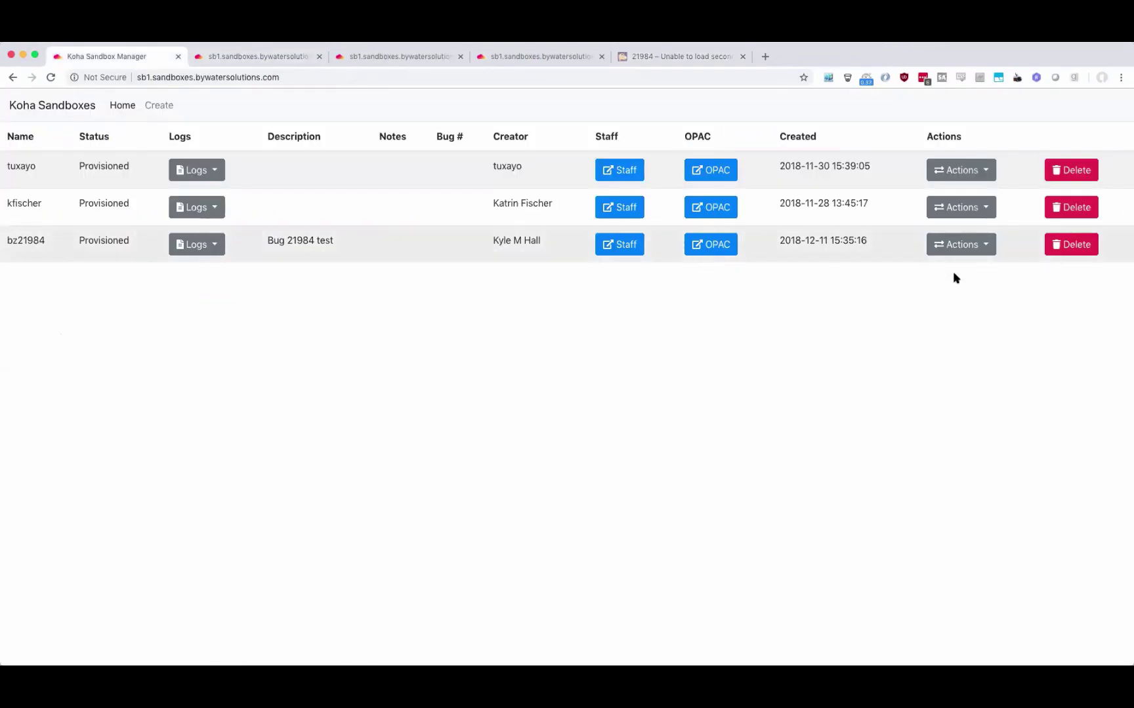
pyautogui.click(960, 254)
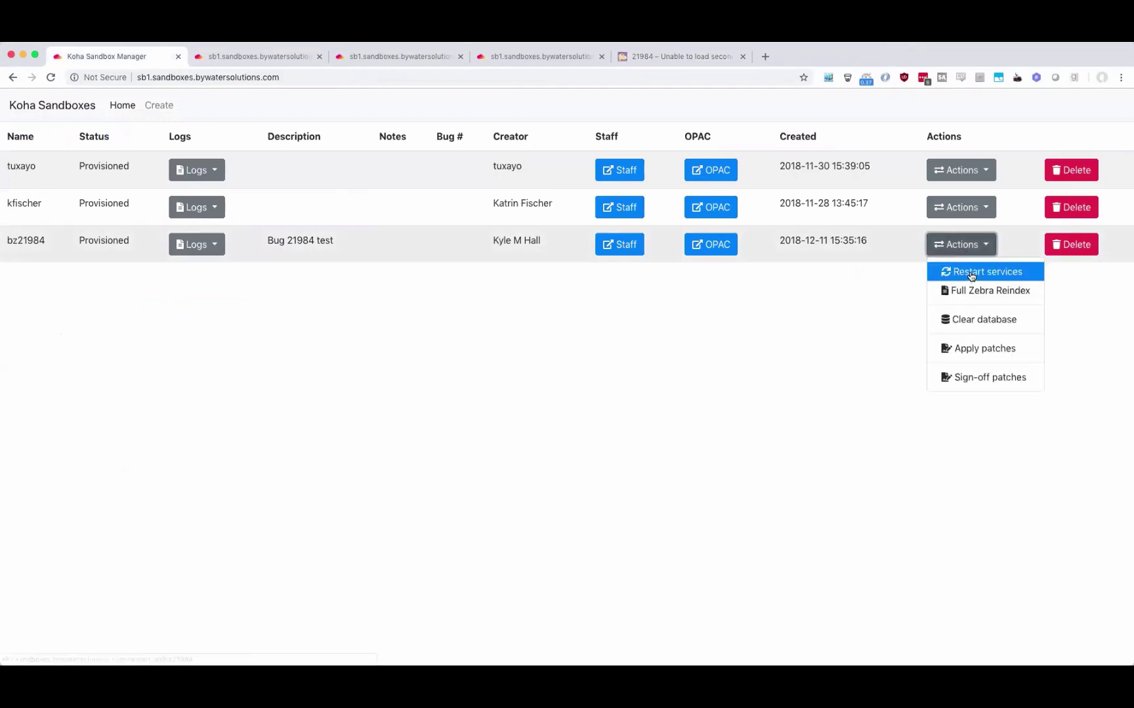
pyautogui.click(976, 273)
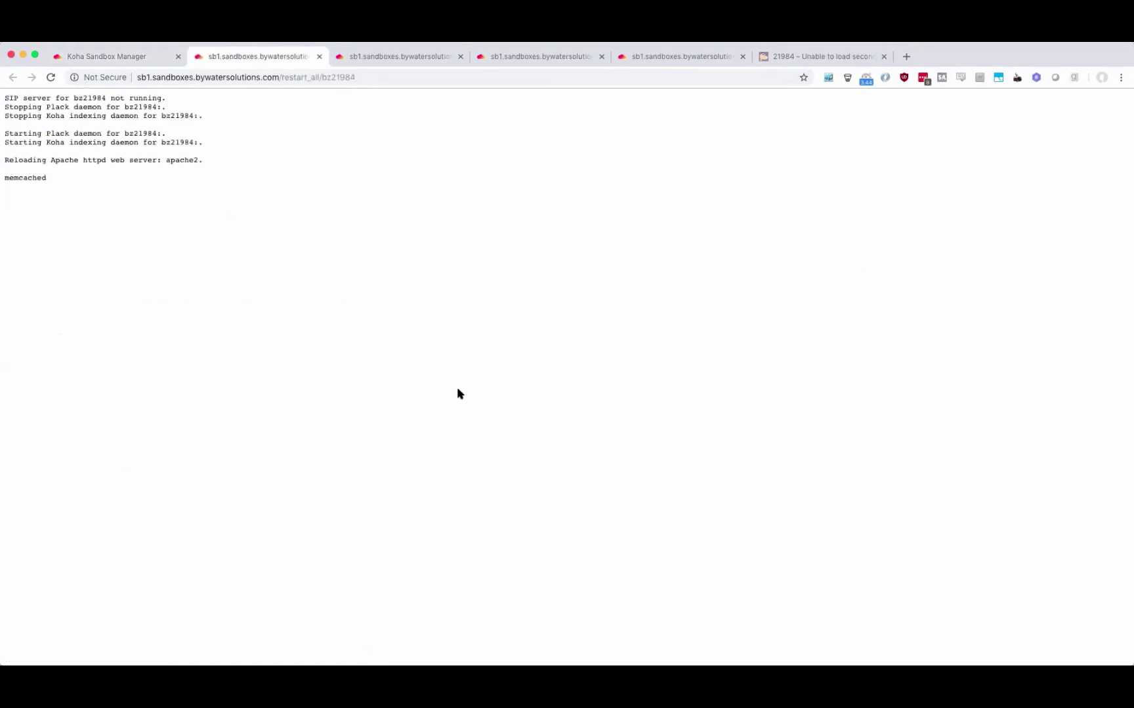
pyautogui.click(318, 57)
pyautogui.click(319, 56)
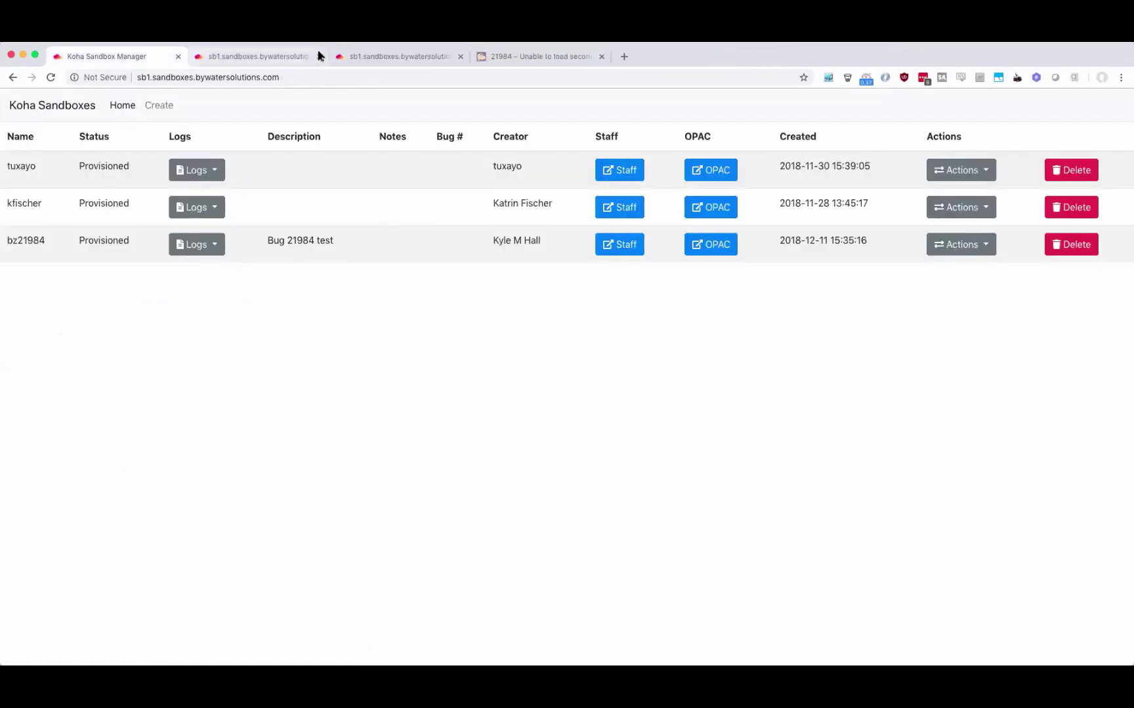
pyautogui.click(318, 56)
pyautogui.click(318, 56)
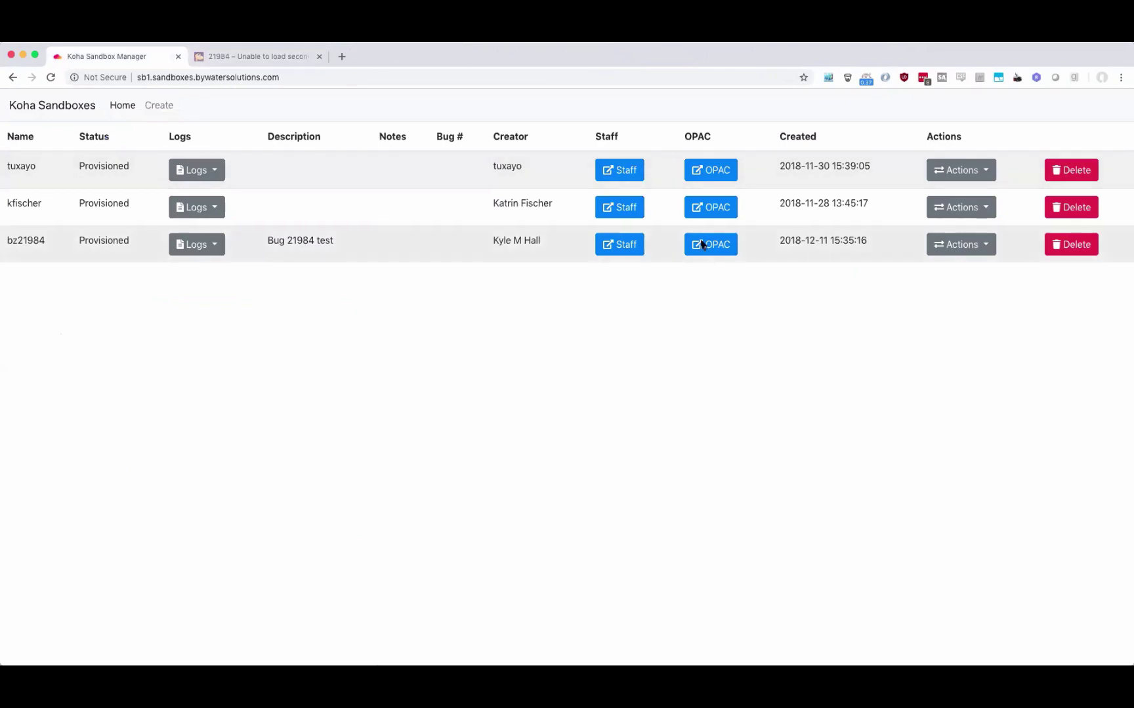
# Open the bz21984 staff client and copy the test plan's SELECT <<cat>>,<<dog>>,<<cat>> FROM items query.
pyautogui.click(625, 244)
pyautogui.click(387, 56)
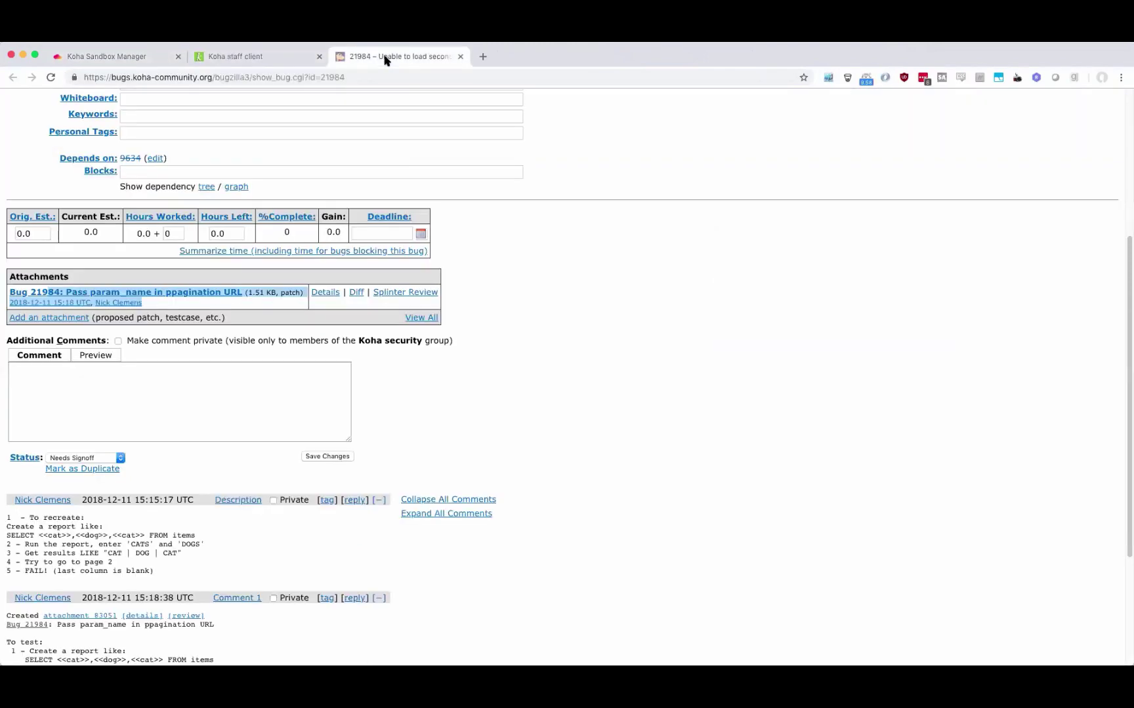
pyautogui.scroll(-5, 506, 389)
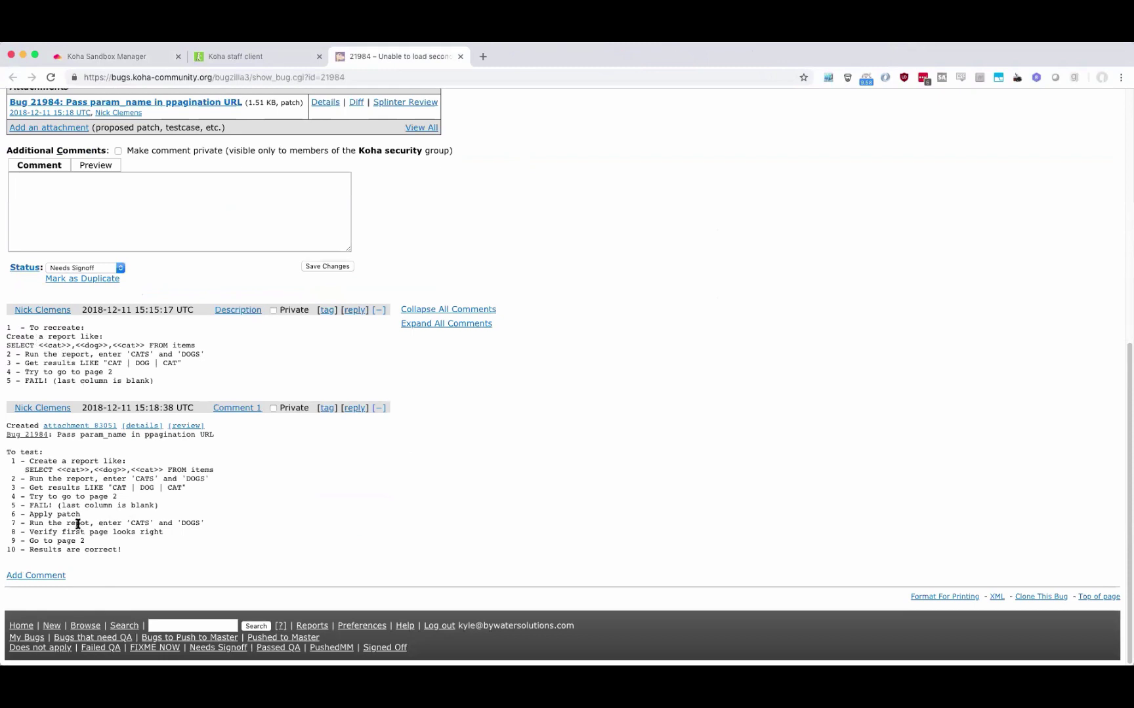
pyautogui.moveTo(26, 470); pyautogui.dragTo(218, 472)
pyautogui.rightClick(203, 473)
pyautogui.click(244, 497)
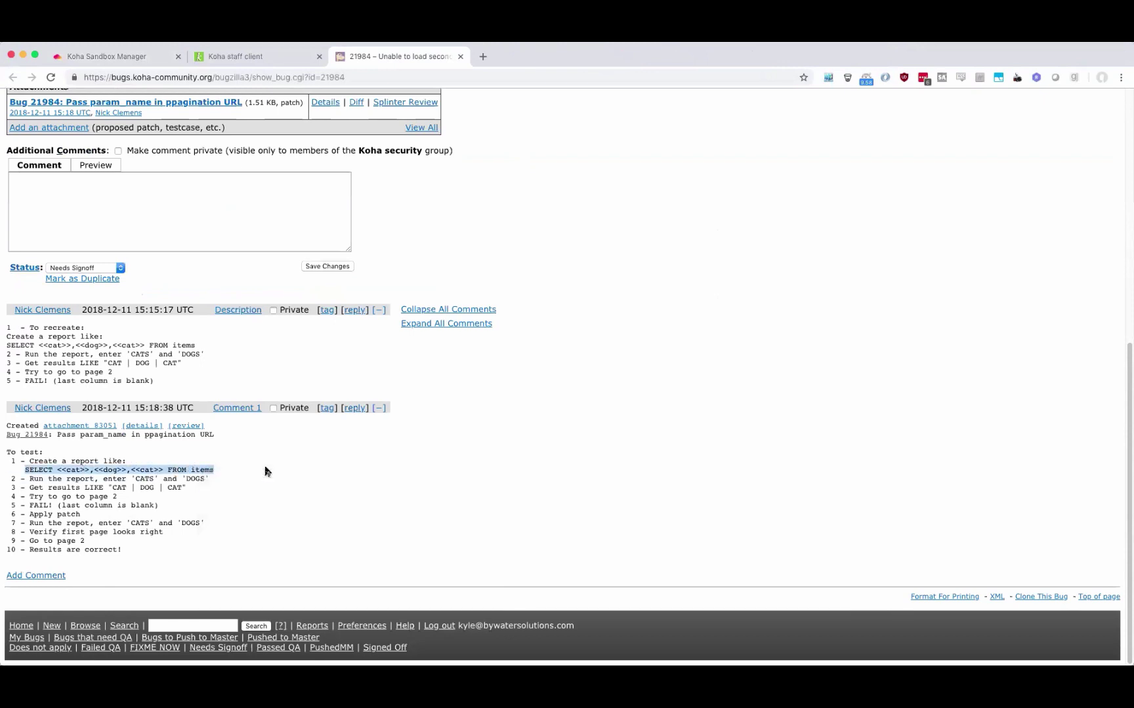
pyautogui.click(230, 56)
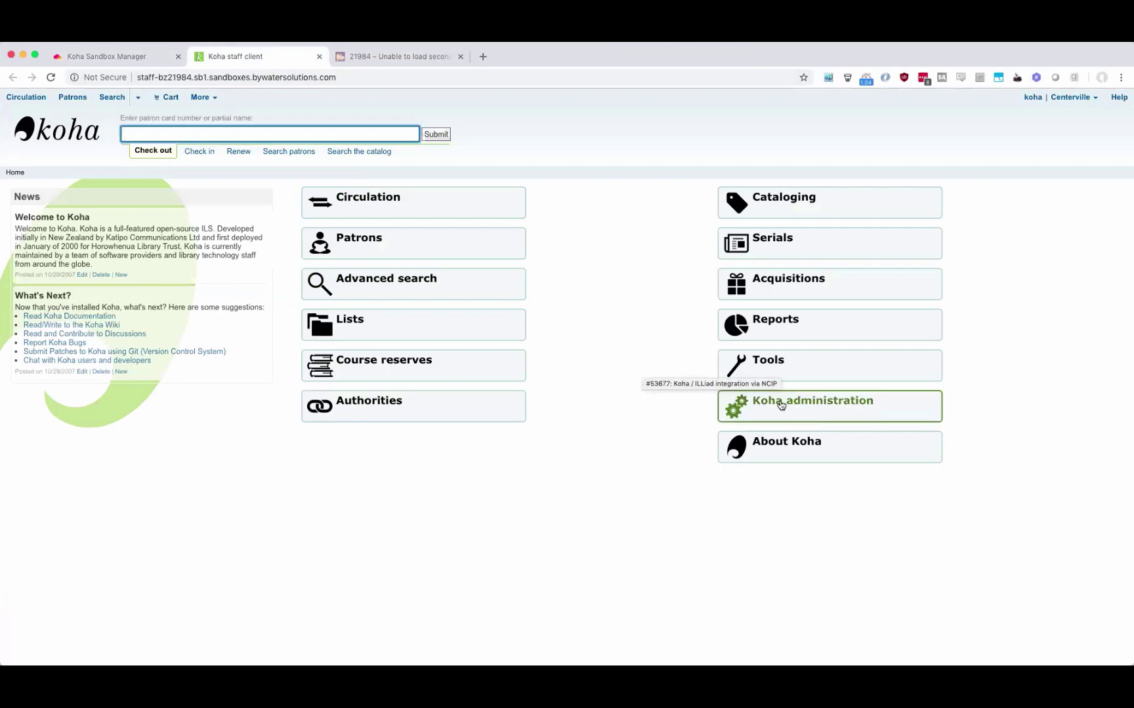
pyautogui.click(385, 57)
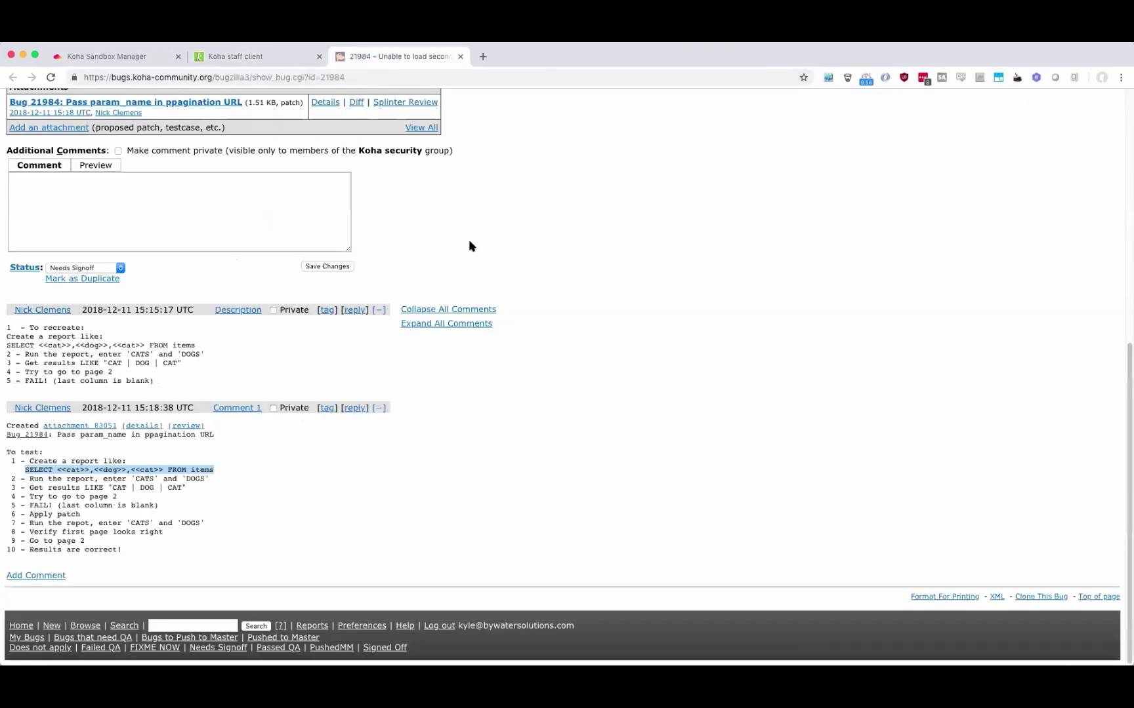
pyautogui.scroll(10, 467, 245)
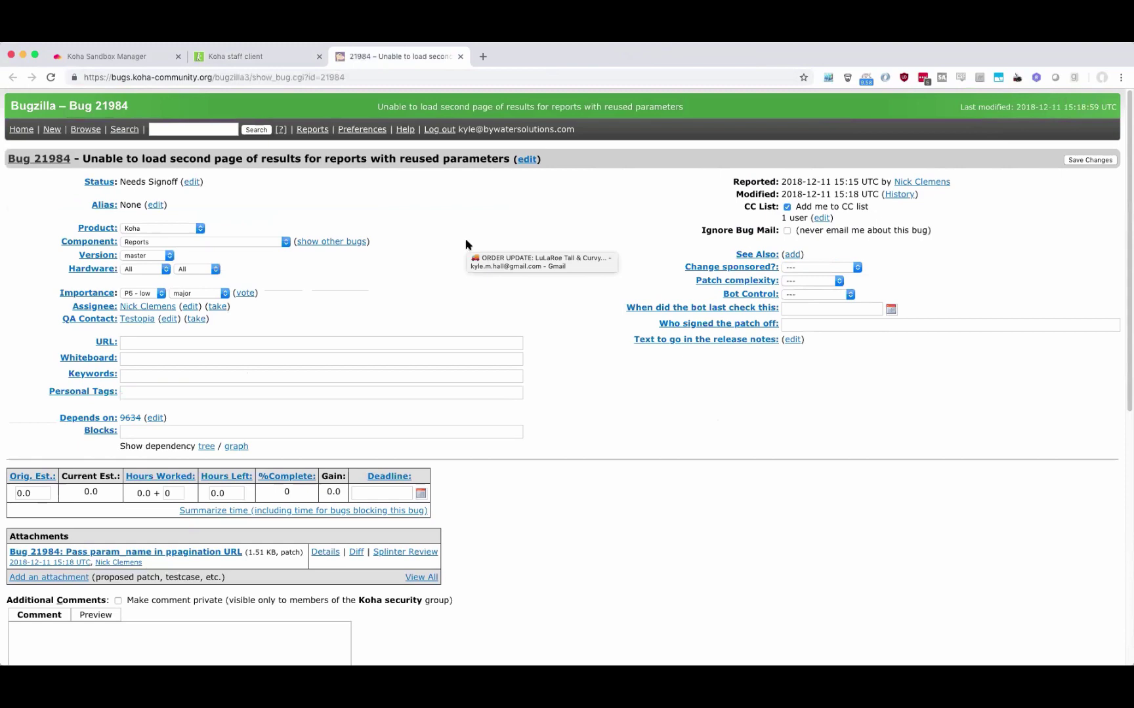
pyautogui.scroll(-10, 465, 245)
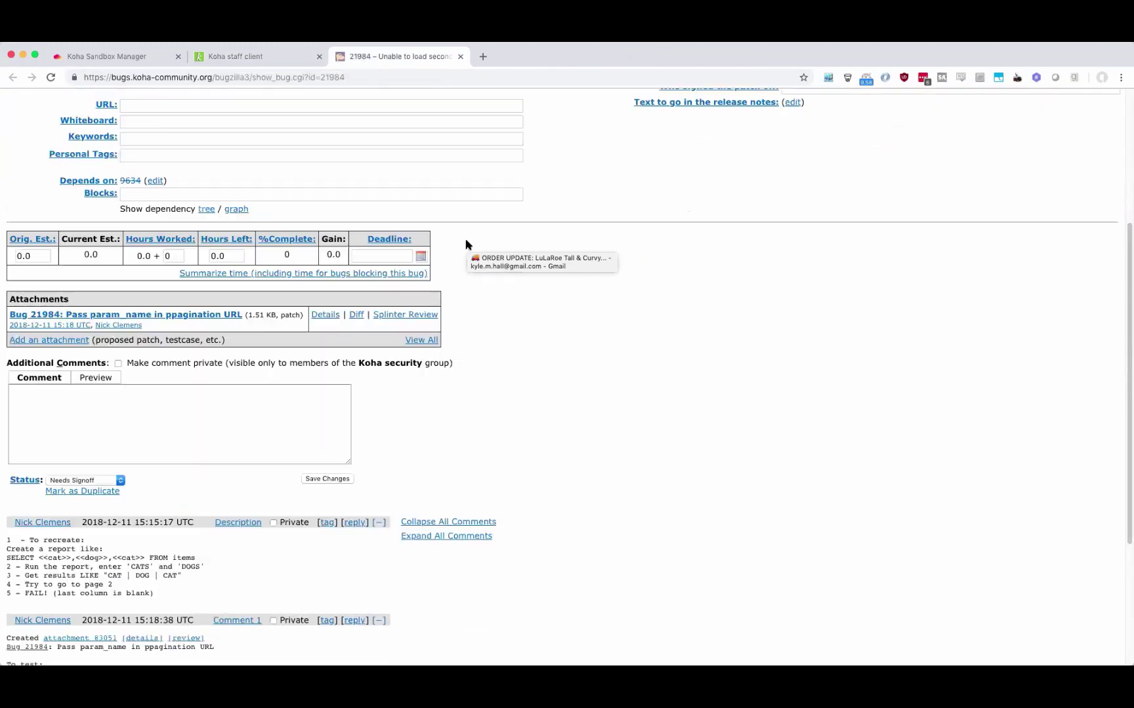
# Save the pasted query as SQL report 'Test Report' and run it, showing only cat and dog parameters.
pyautogui.click(253, 57)
pyautogui.click(783, 335)
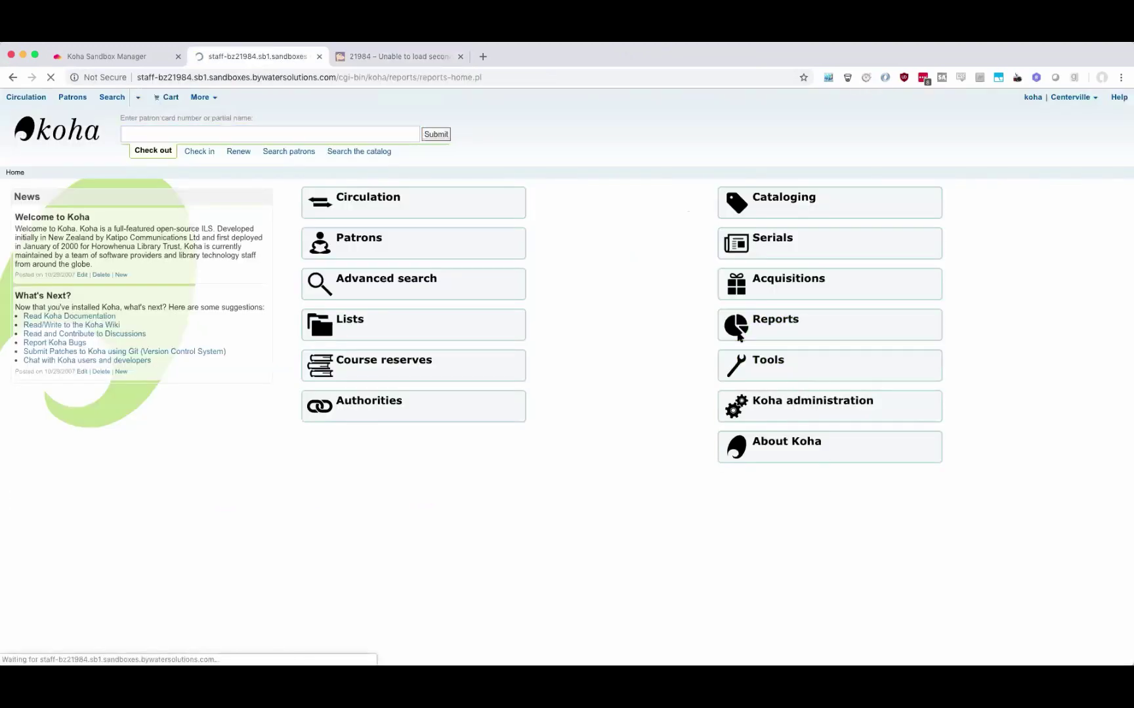
pyautogui.click(229, 239)
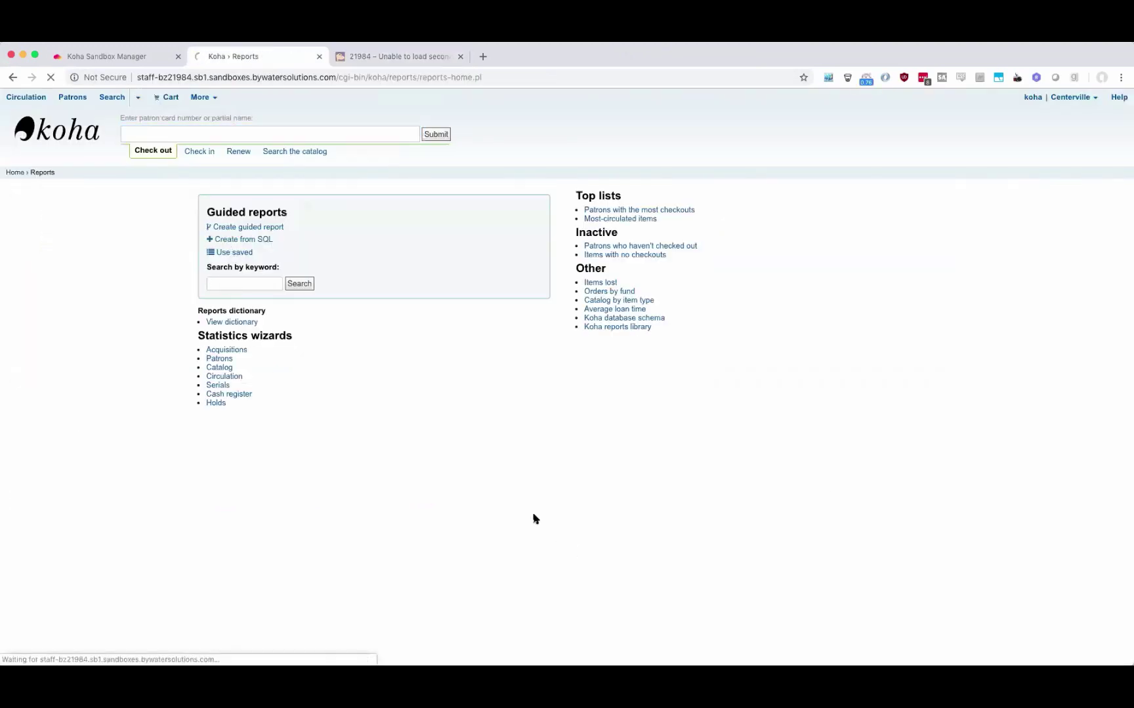
pyautogui.click(311, 421)
pyautogui.hotkey('ctrl', 'v')
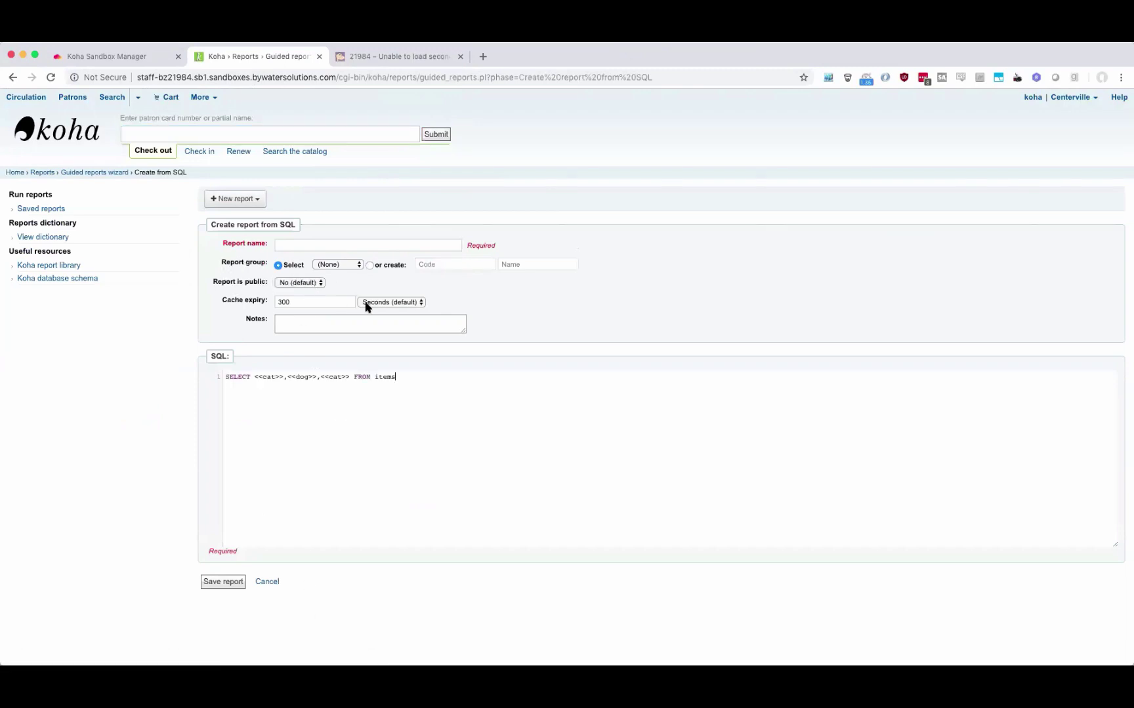
pyautogui.click(299, 248)
pyautogui.write('Test Report')
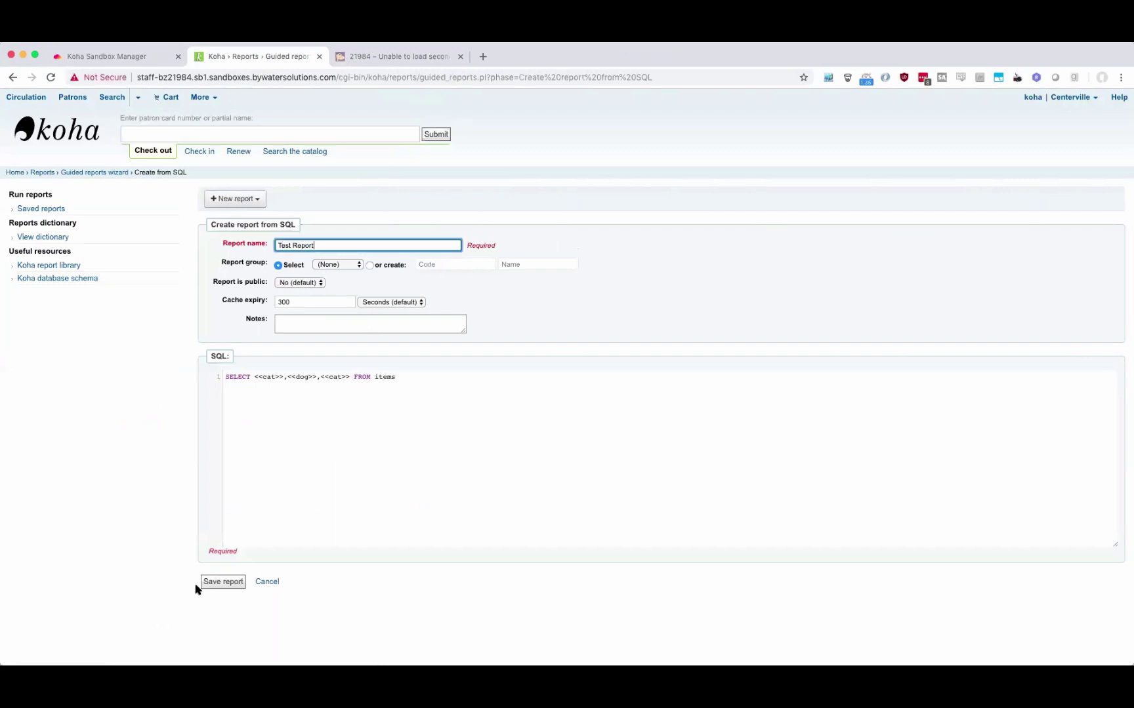
pyautogui.click(203, 585)
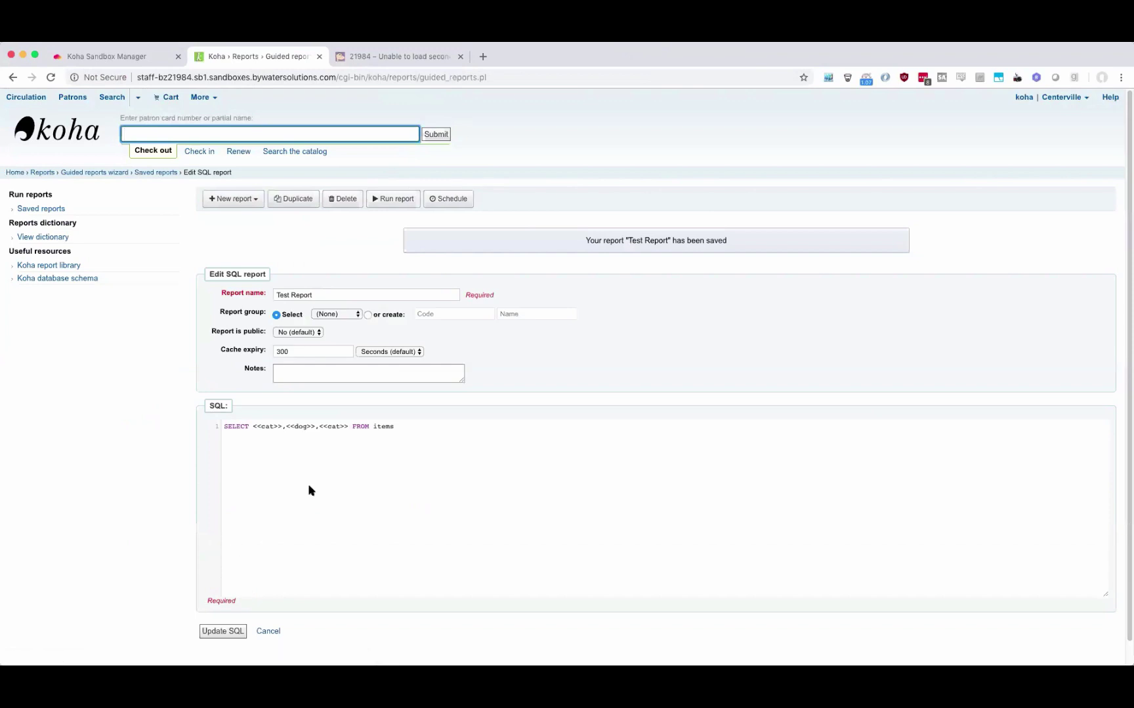
pyautogui.click(407, 202)
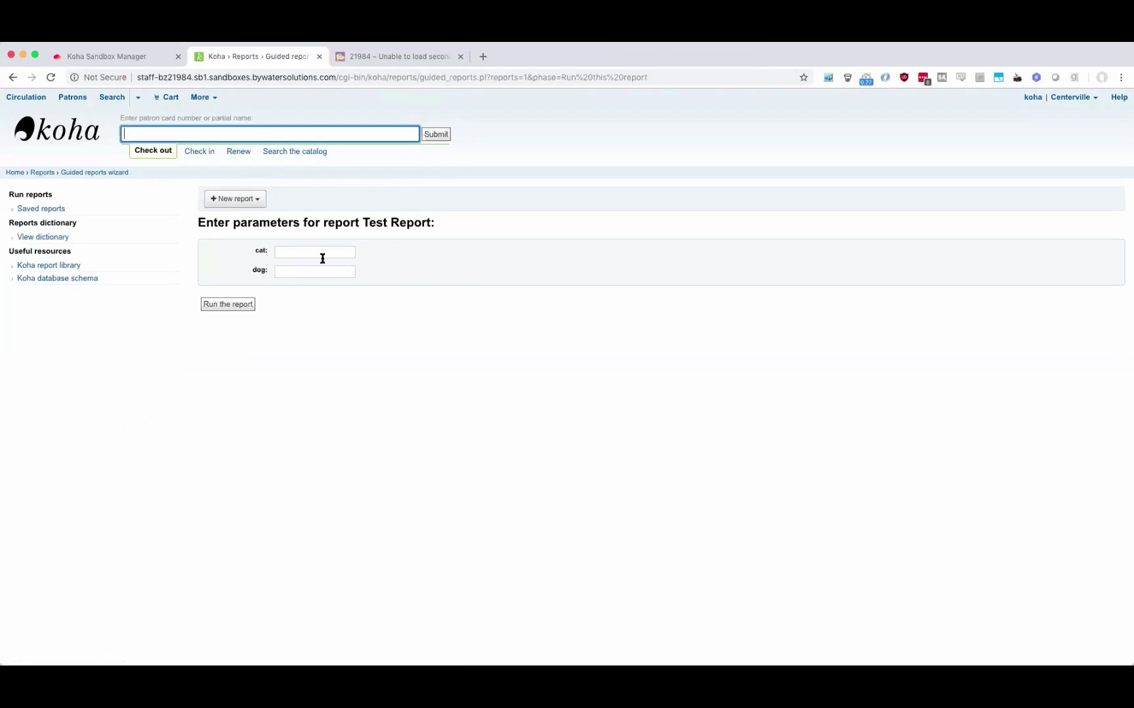
# Run Test Report with cat 'cats' and dog 'dogs', getting 961 results, and view page 2.
pyautogui.click(322, 257)
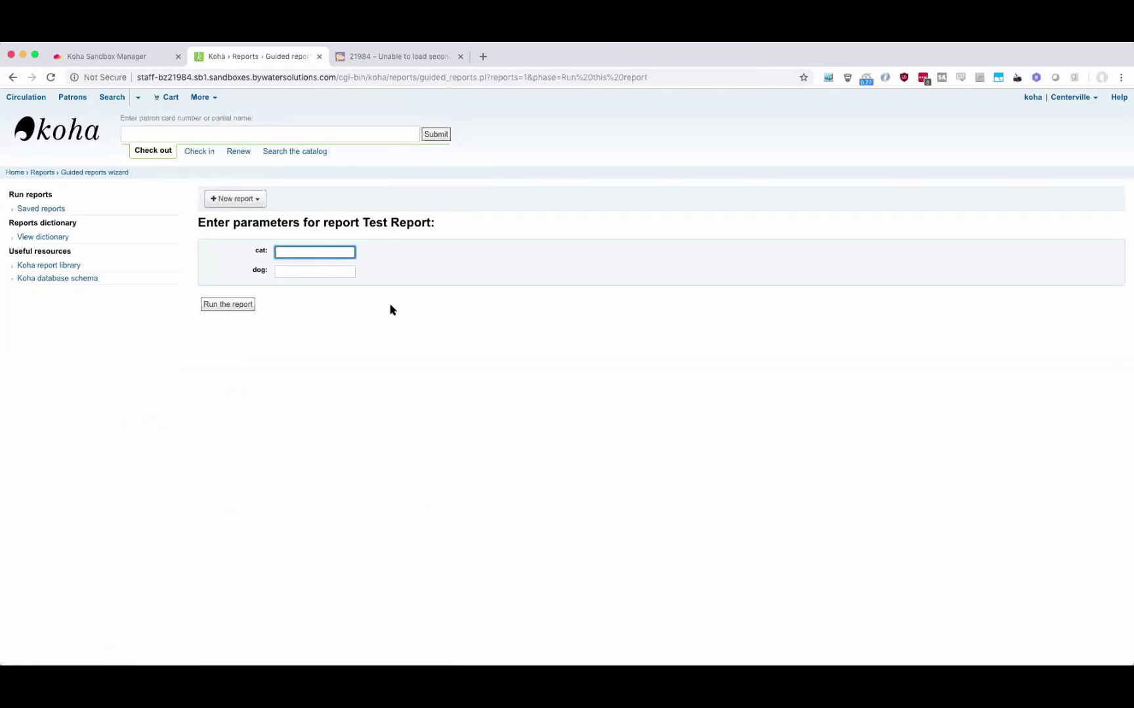
pyautogui.click(387, 56)
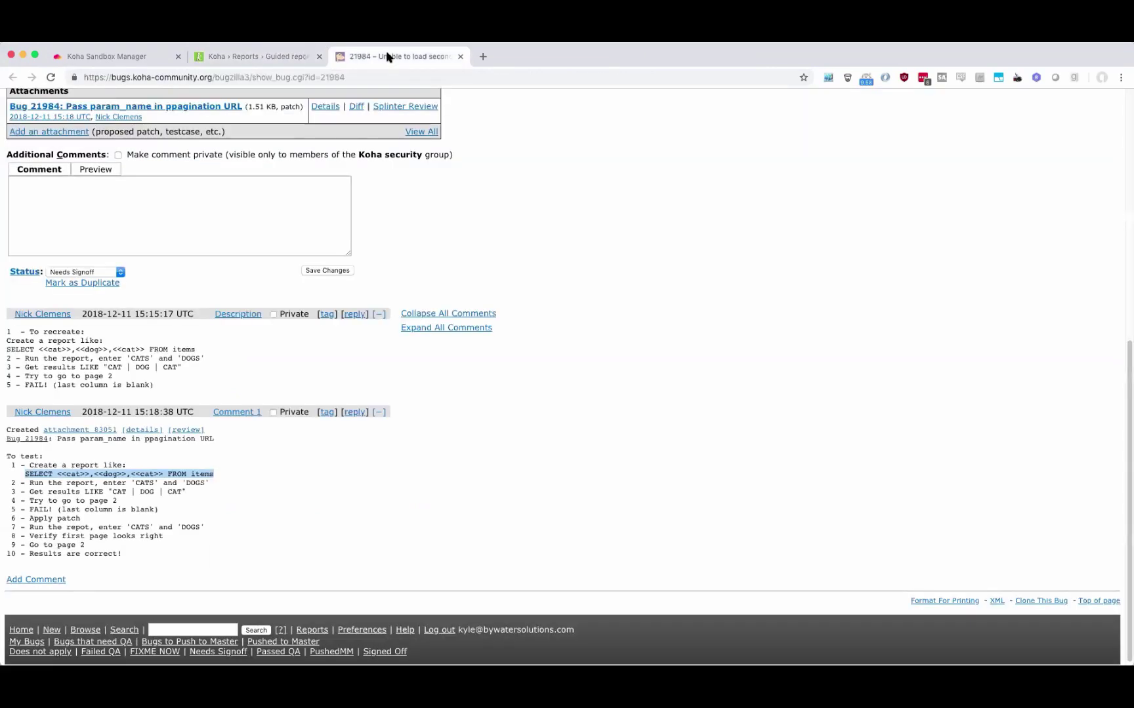
pyautogui.click(277, 55)
pyautogui.write('cats')
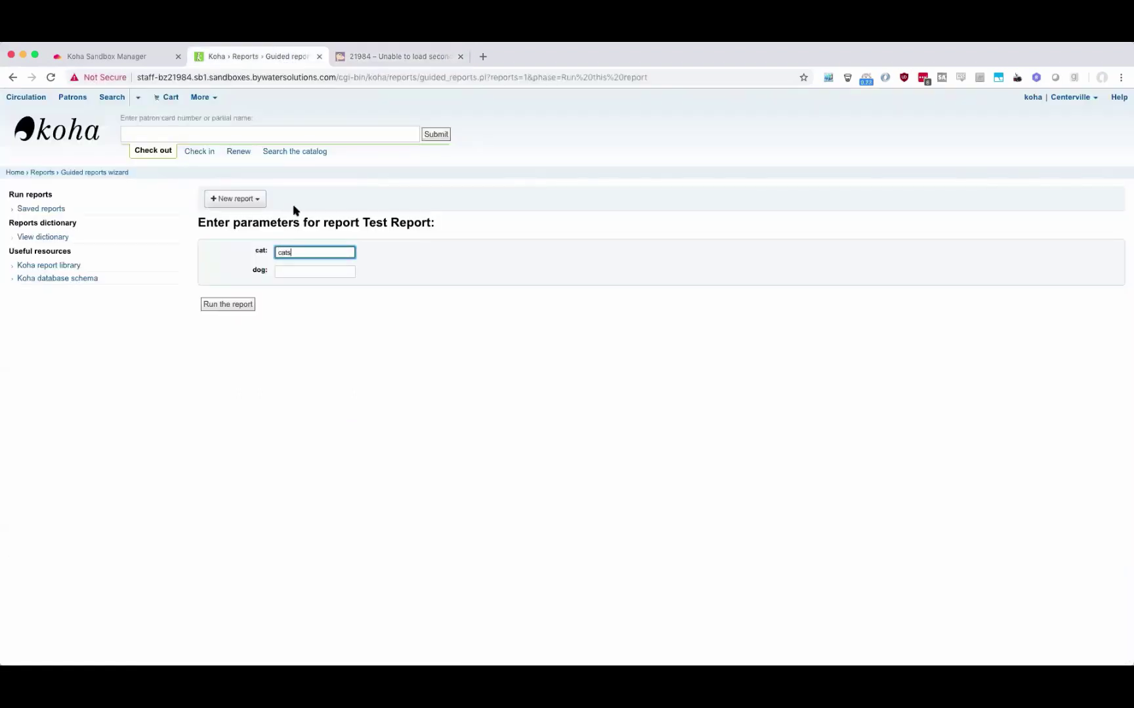
pyautogui.press('Tab')
pyautogui.write('d')
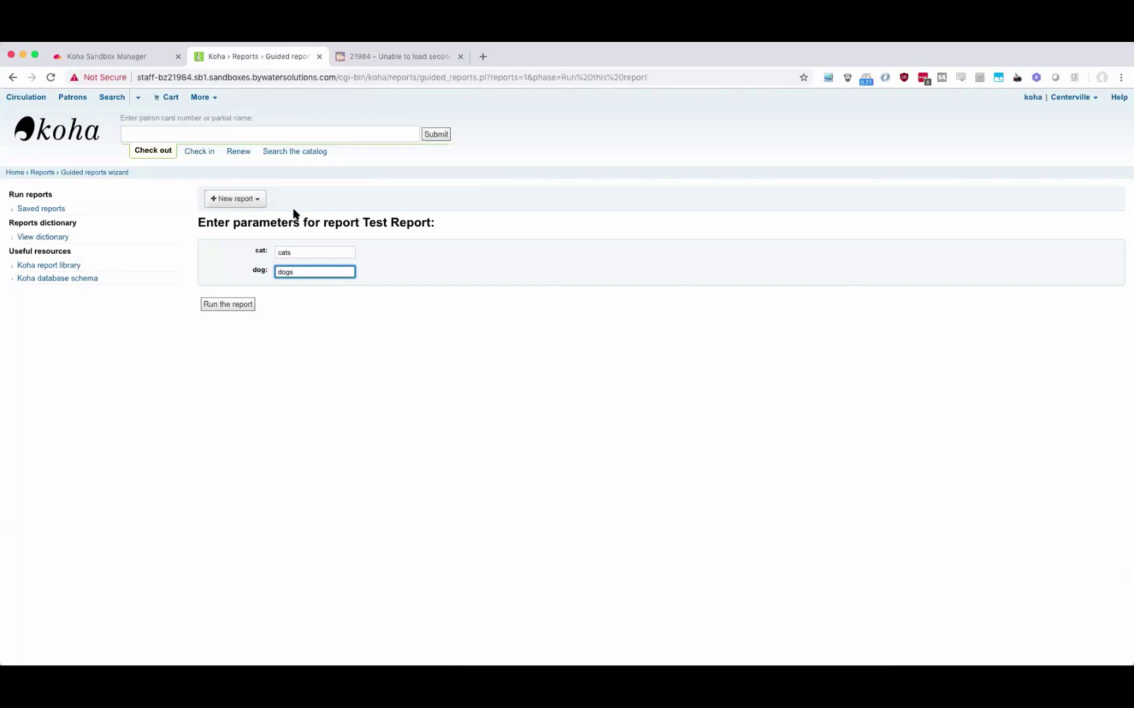
pyautogui.click(212, 304)
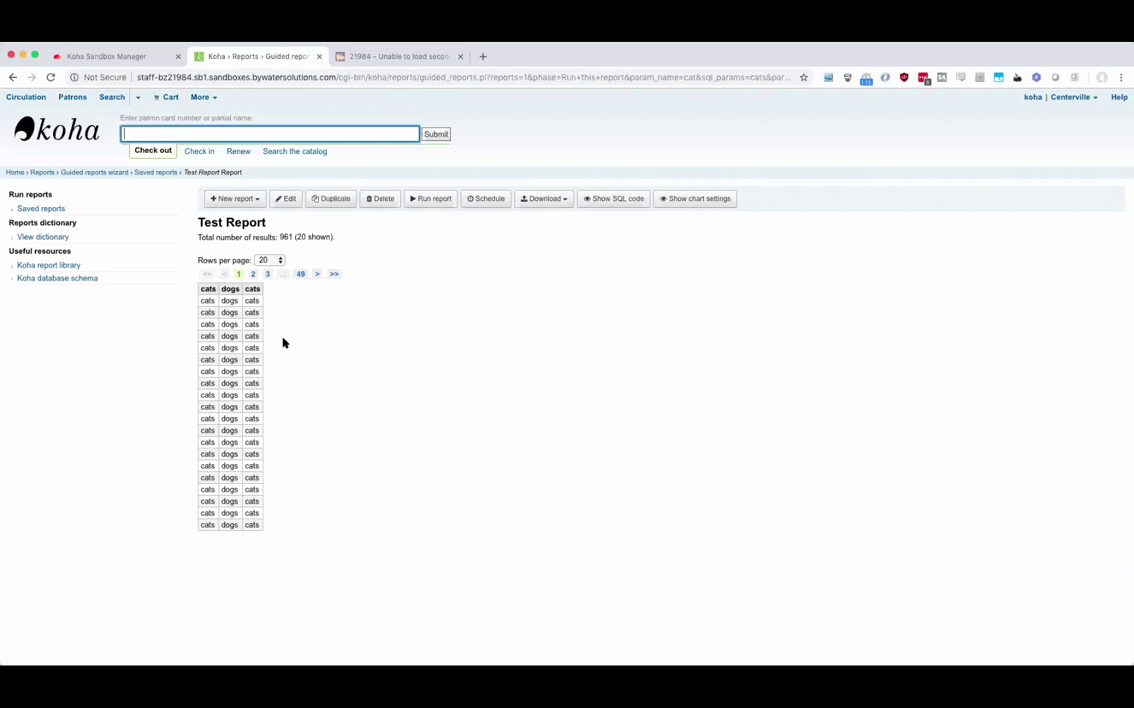
pyautogui.click(250, 273)
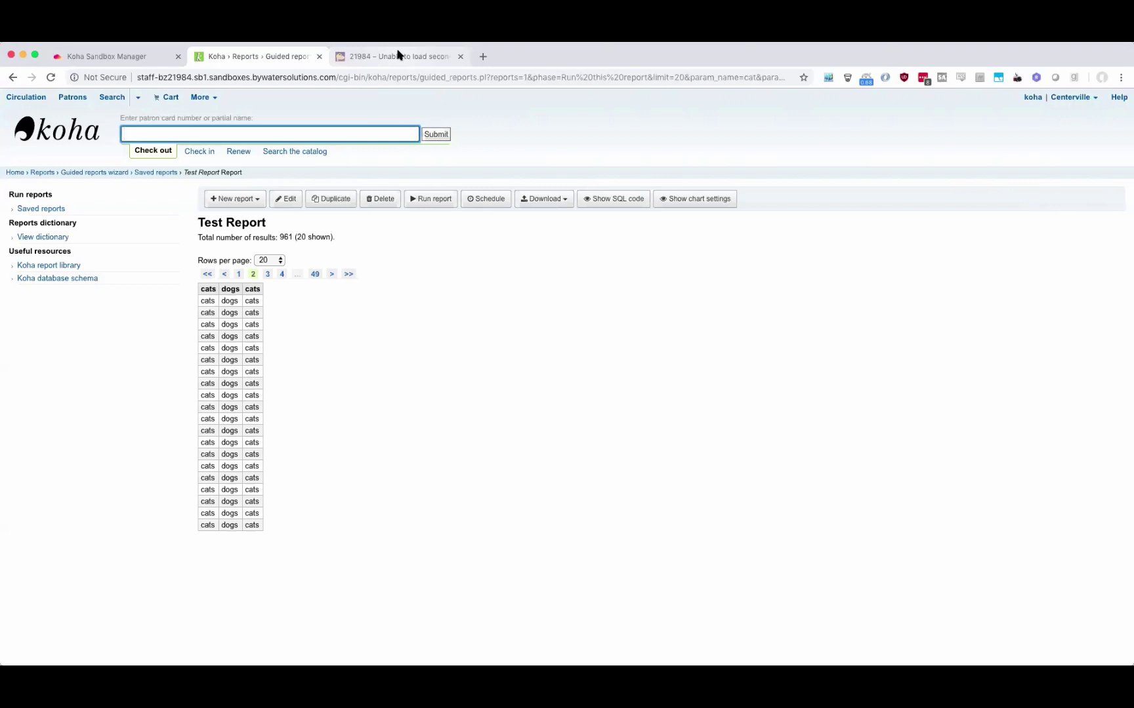
# Review test plan steps 7 to 10 on the bug 21984 page.
pyautogui.click(100, 57)
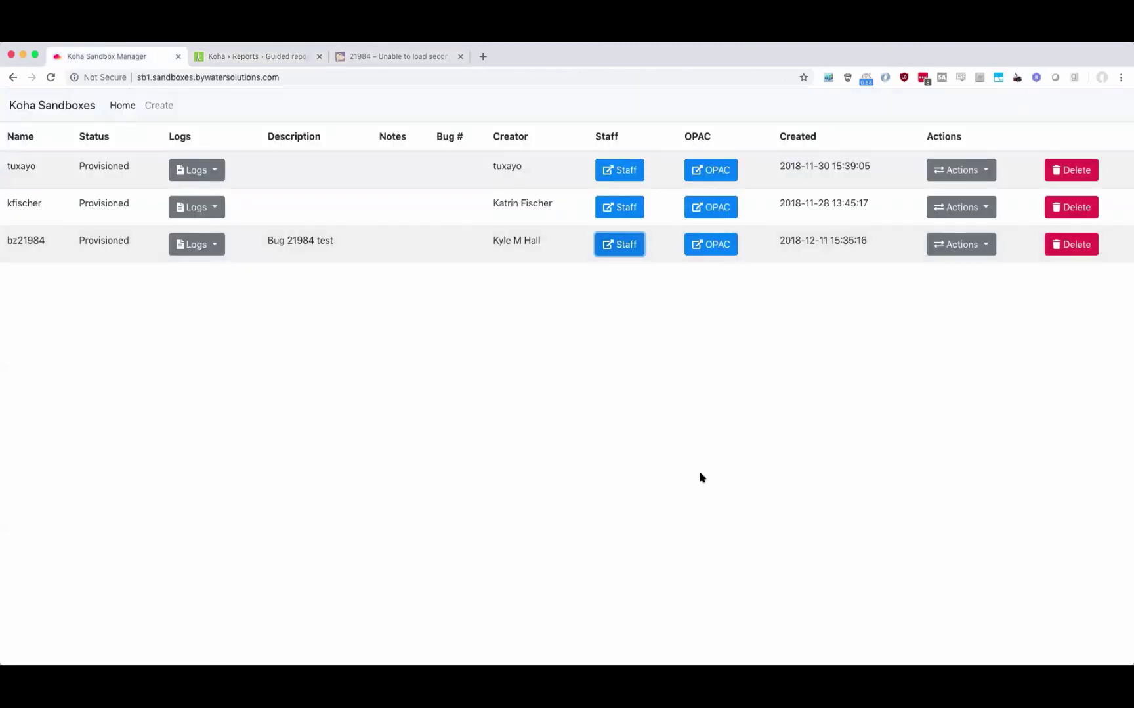
pyautogui.click(265, 57)
pyautogui.click(375, 59)
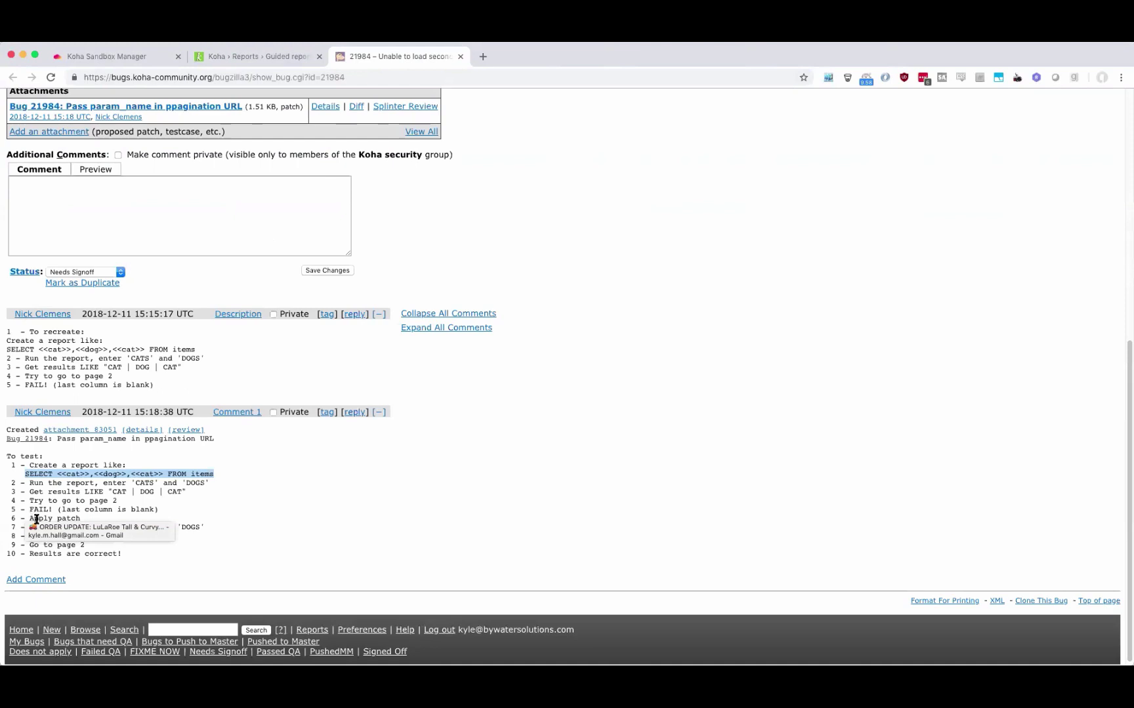
pyautogui.moveTo(155, 563); pyautogui.dragTo(12, 517)
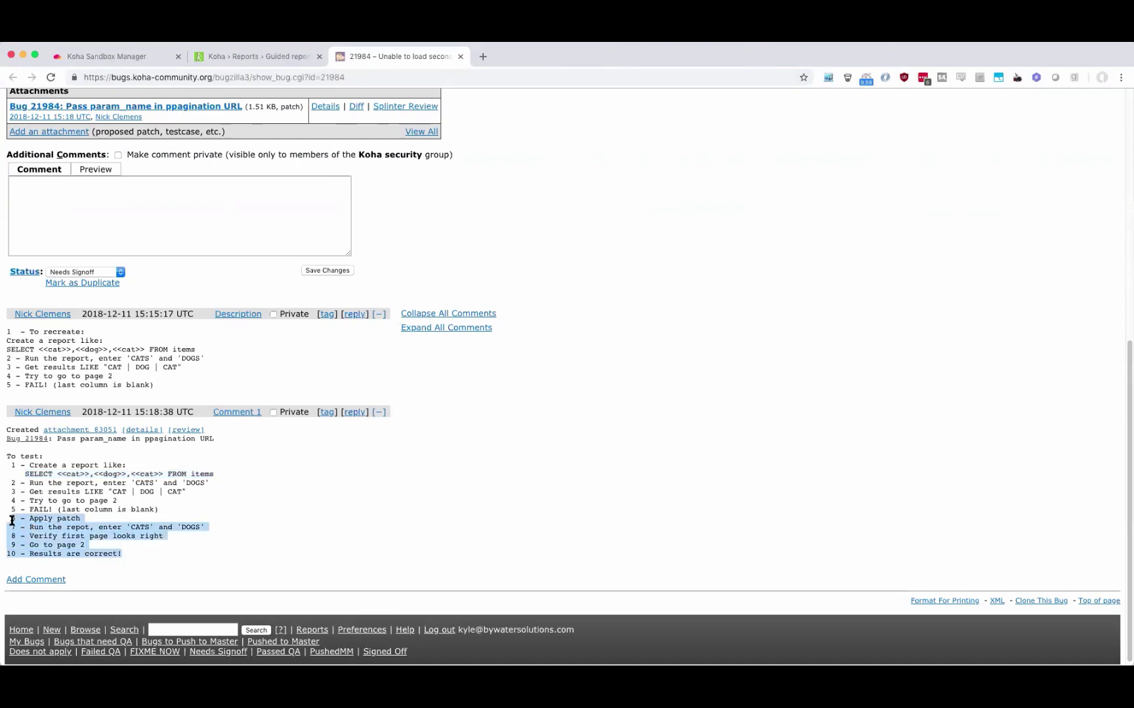
# Choose Sign-off patches from the bz21984 sandbox's Actions menu.
pyautogui.click(249, 56)
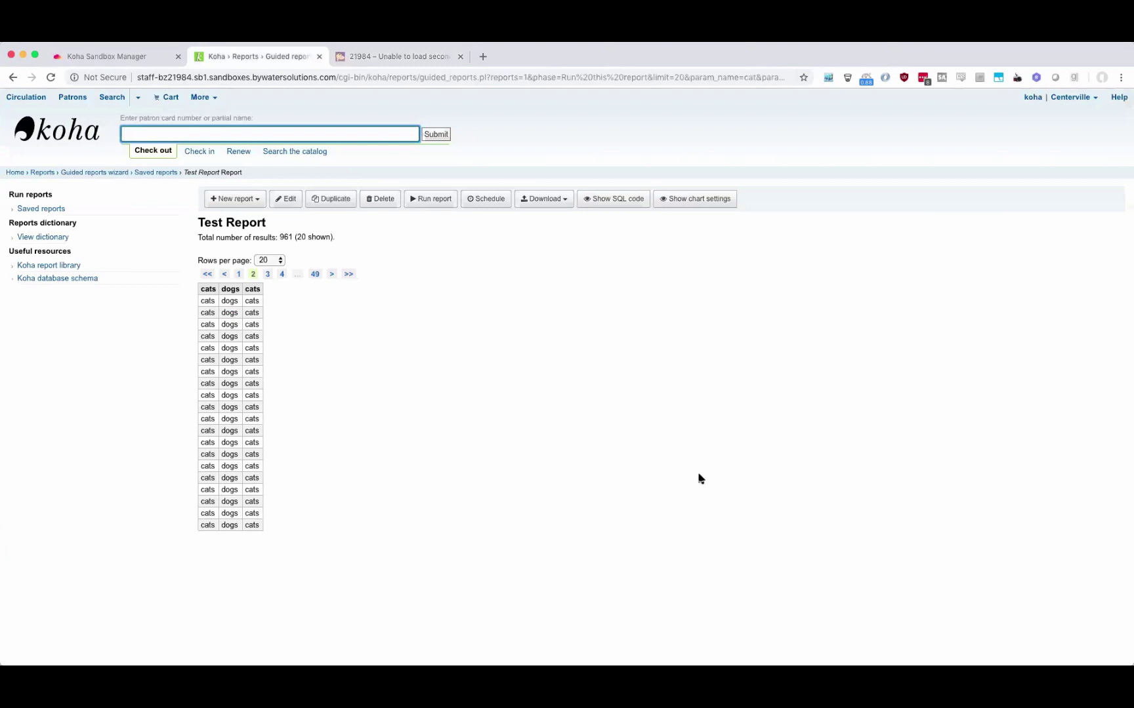
pyautogui.click(128, 58)
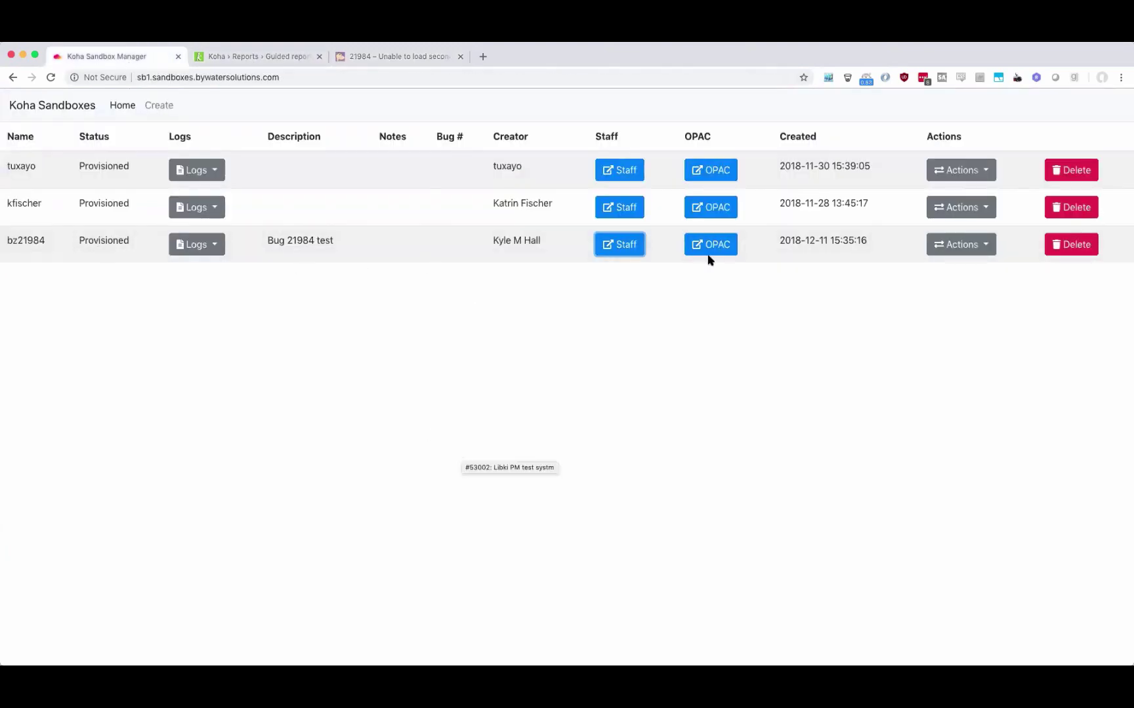
pyautogui.click(964, 246)
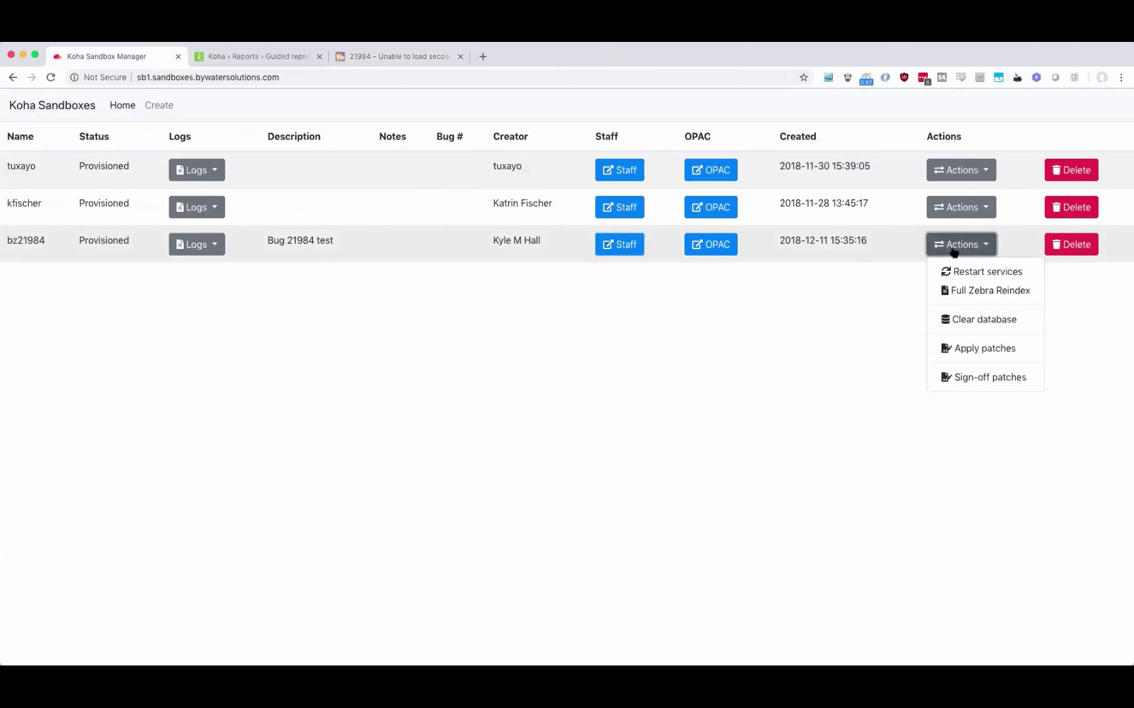
pyautogui.click(990, 378)
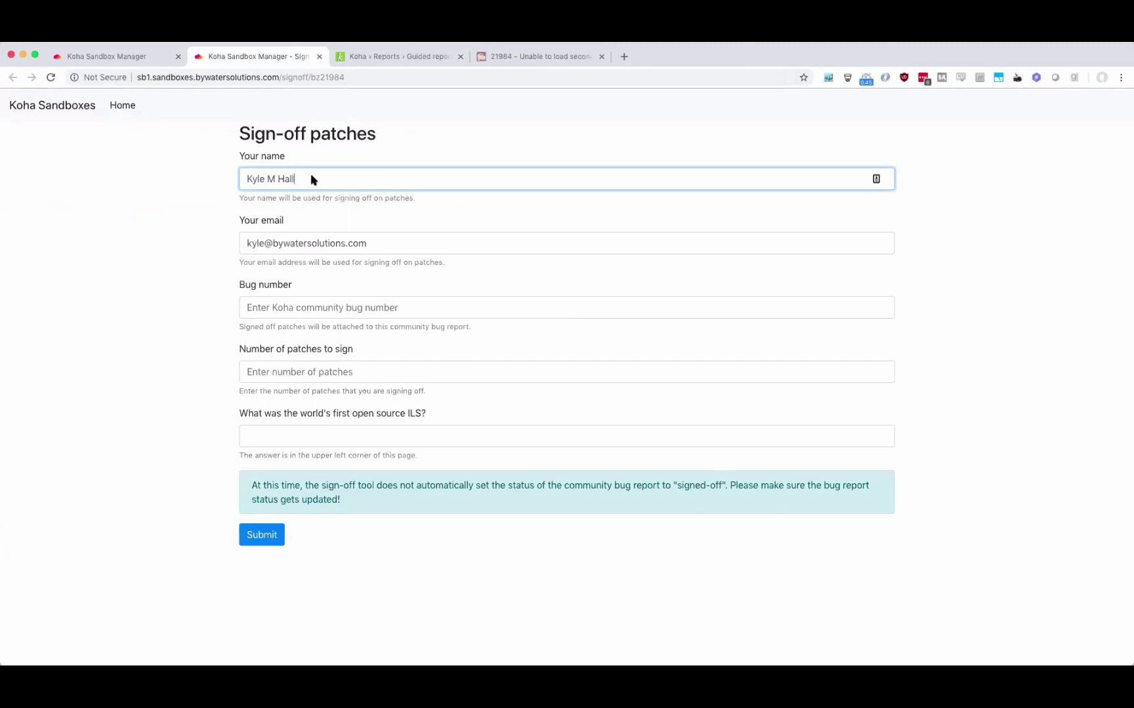
# Check the prefilled name and e-mail, then fill Bug number with 21984 copied from the Bugzilla URL.
pyautogui.click(319, 236)
pyautogui.click(322, 177)
pyautogui.click(331, 246)
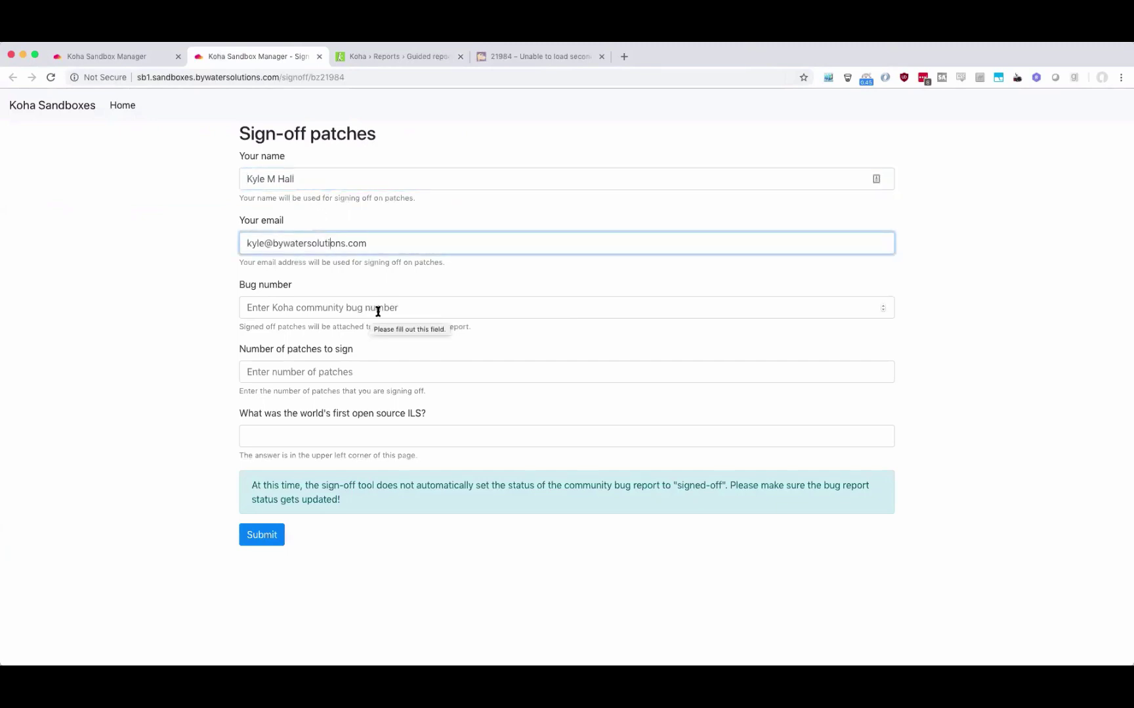
pyautogui.click(352, 181)
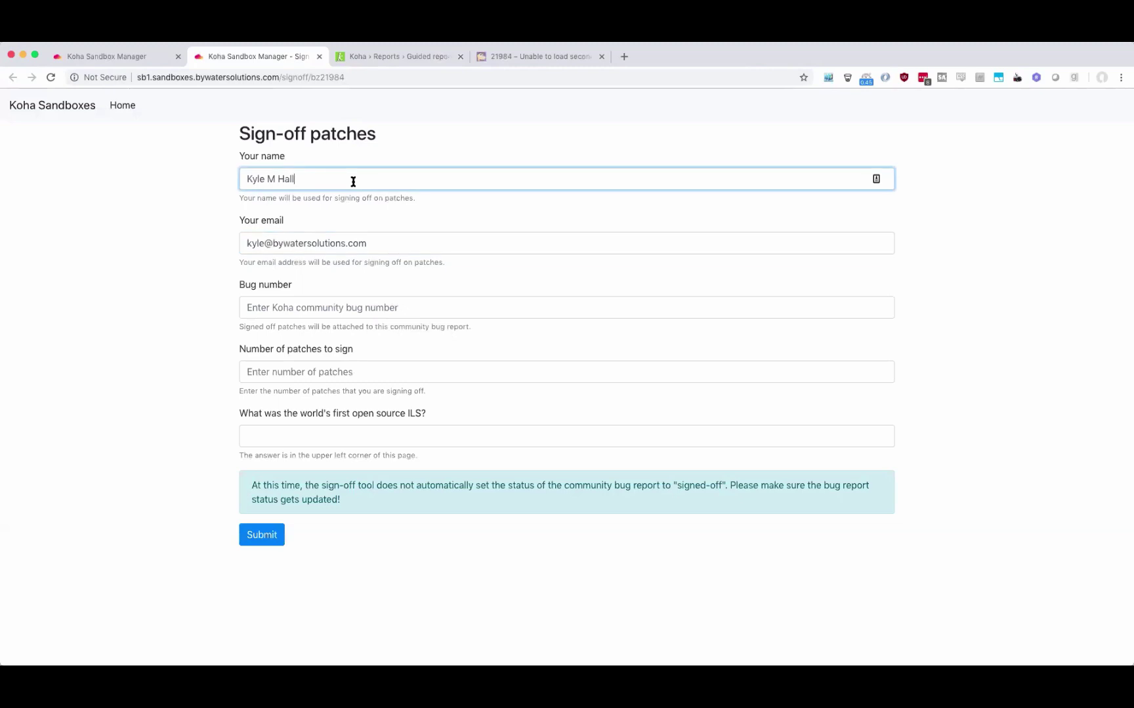
pyautogui.click(316, 244)
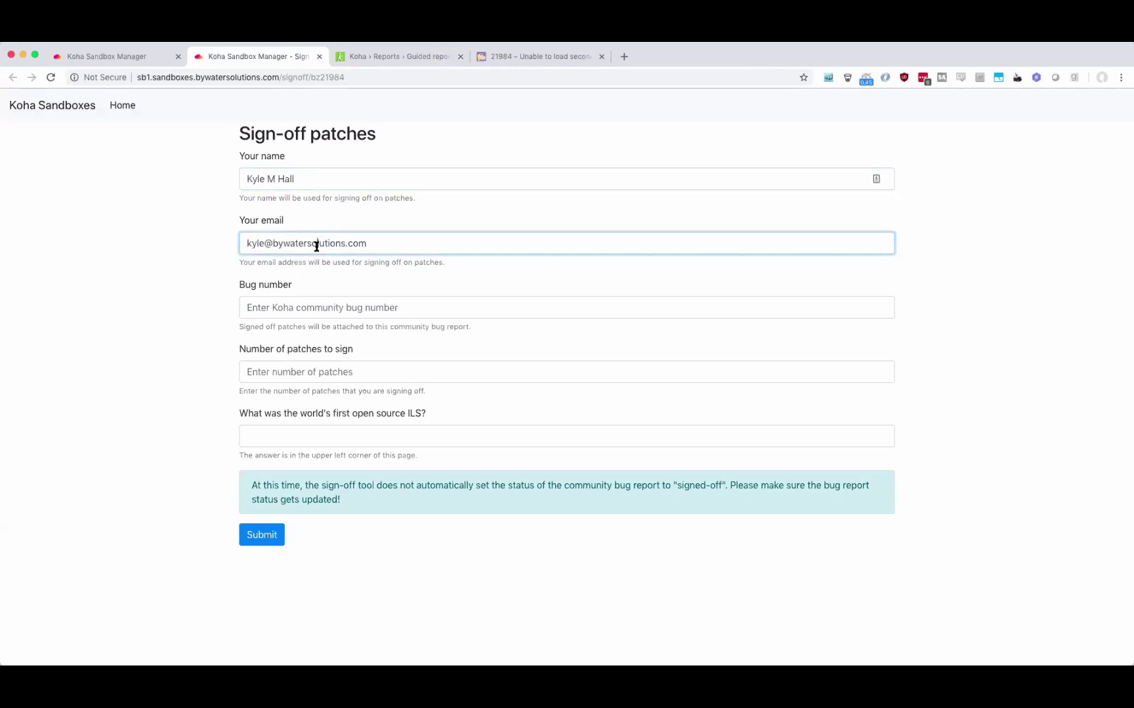
pyautogui.click(349, 309)
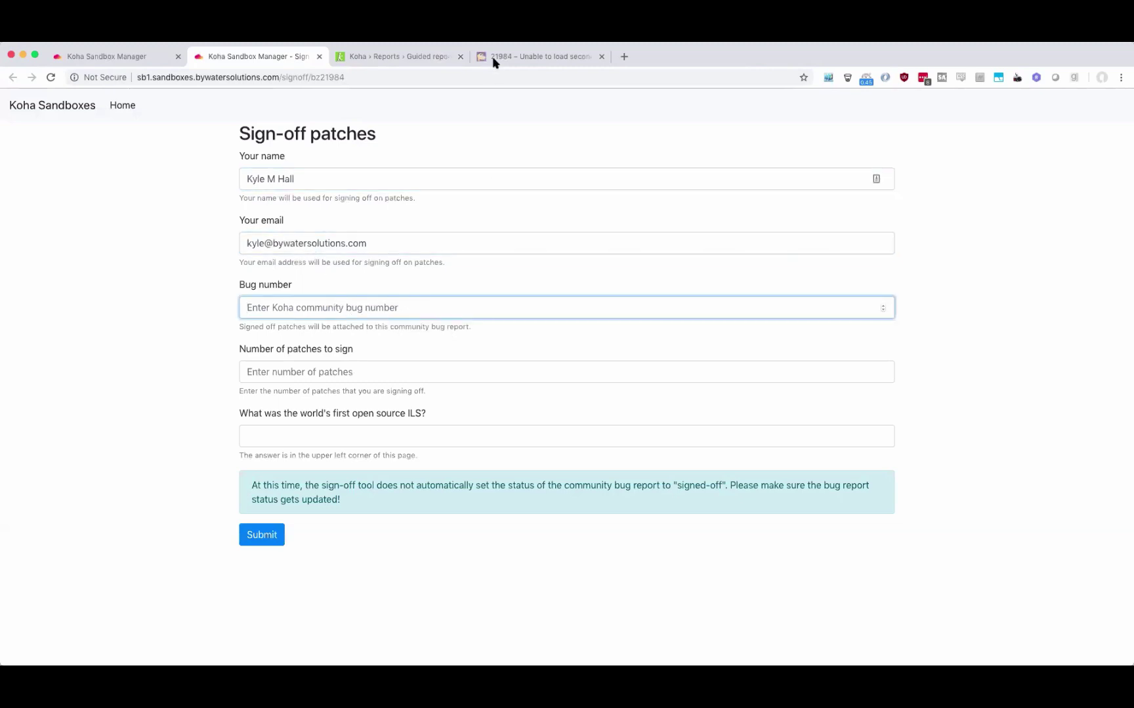
pyautogui.click(494, 59)
pyautogui.click(334, 79)
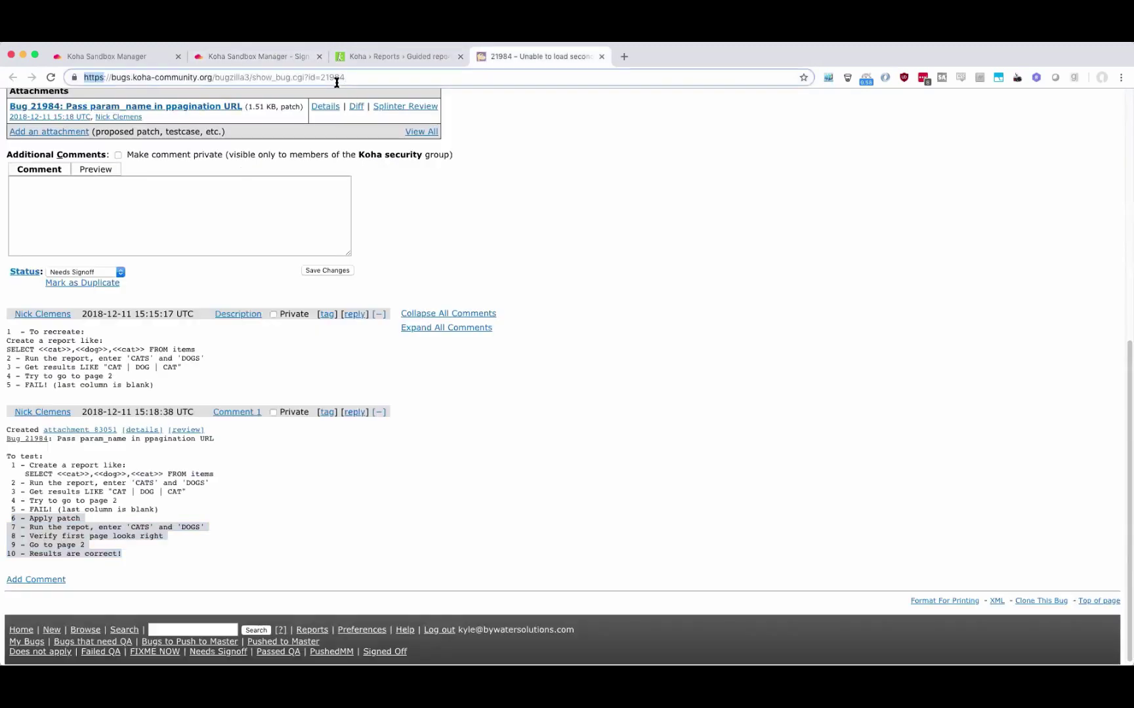
pyautogui.doubleClick(338, 79)
pyautogui.press('super+c')
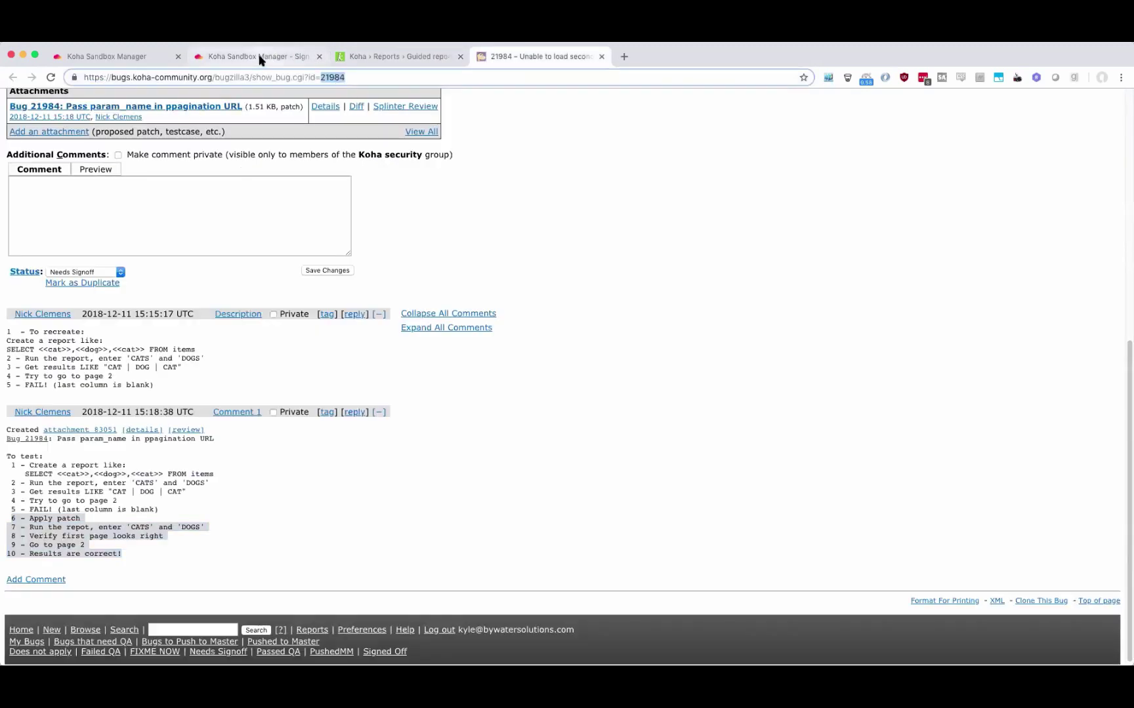
pyautogui.click(257, 56)
pyautogui.press('super+v')
# Enter 1 patch to sign, answer 'Koha' to the ILS question, and submit the sign-off.
pyautogui.click(375, 370)
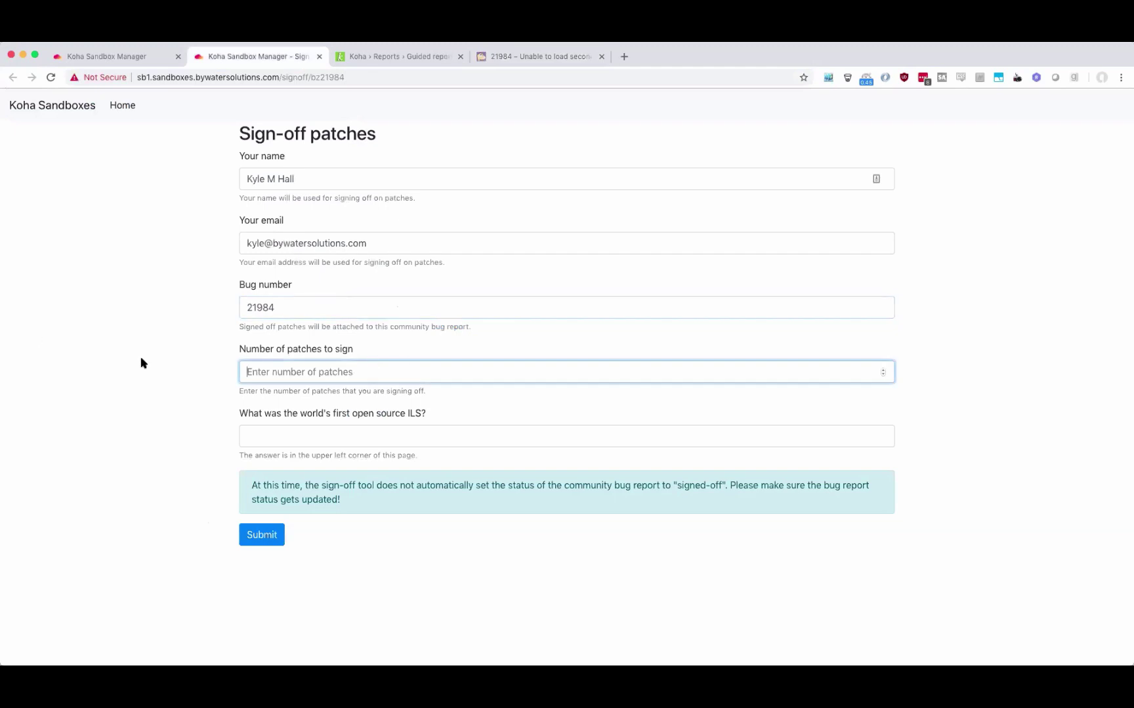
pyautogui.click(538, 55)
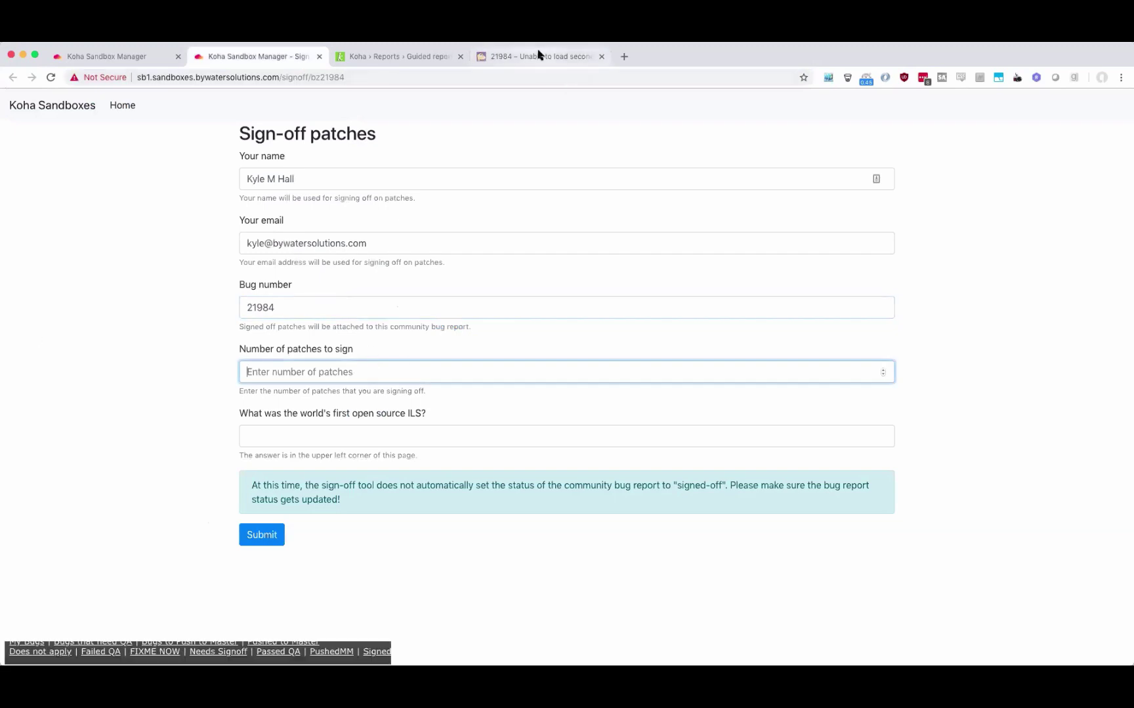
pyautogui.scroll(4, 269, 351)
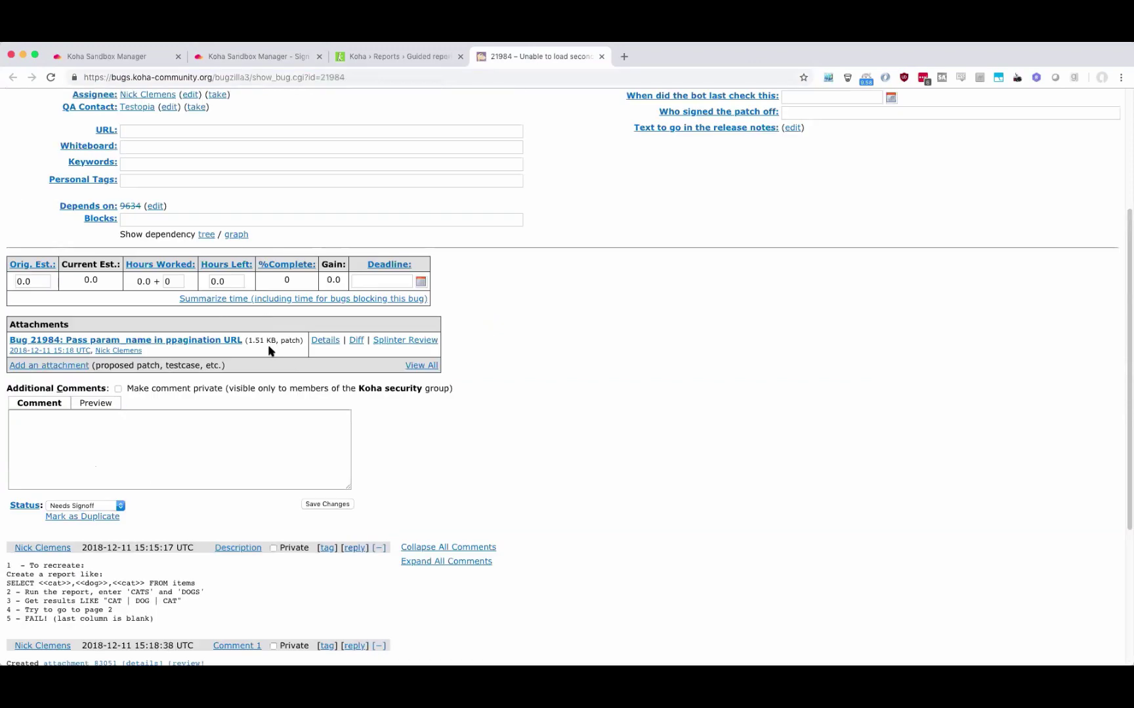
pyautogui.click(387, 58)
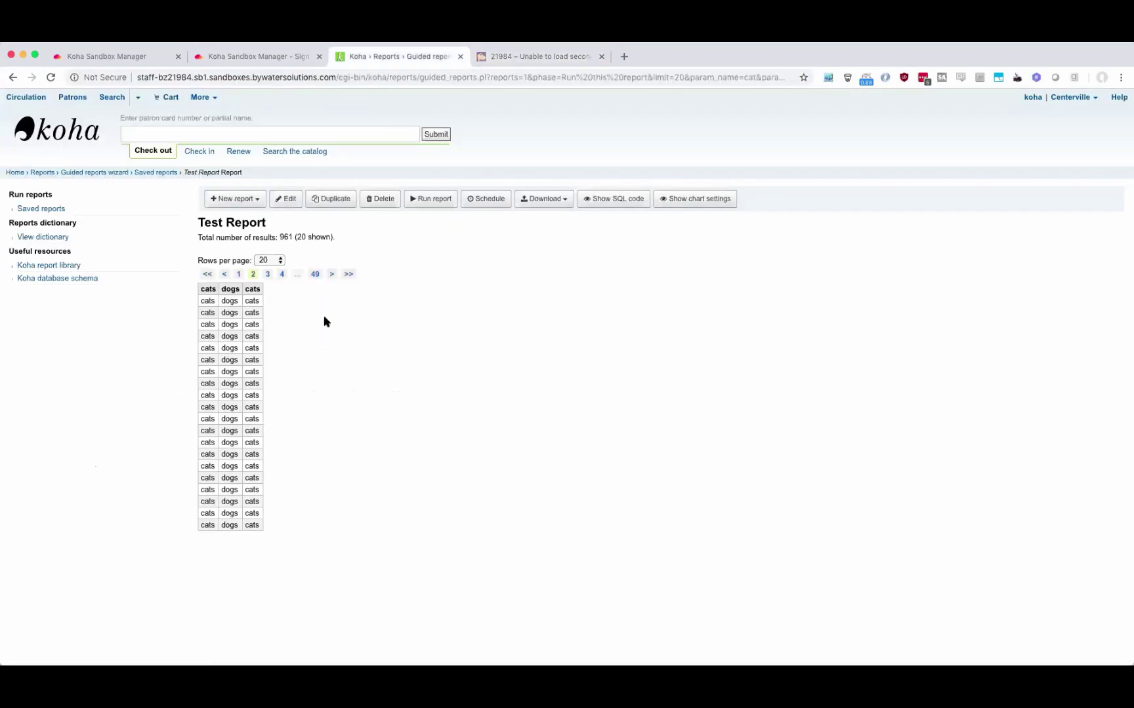
pyautogui.click(266, 56)
pyautogui.write('1')
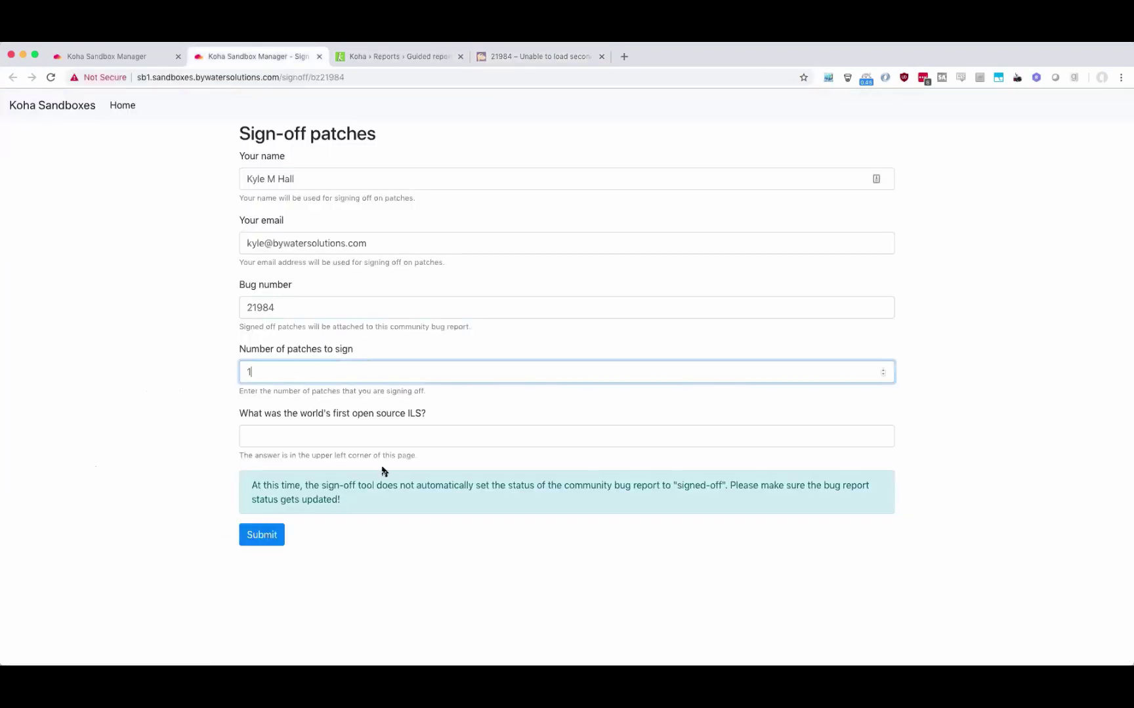
pyautogui.press('Tab')
pyautogui.write('Koha')
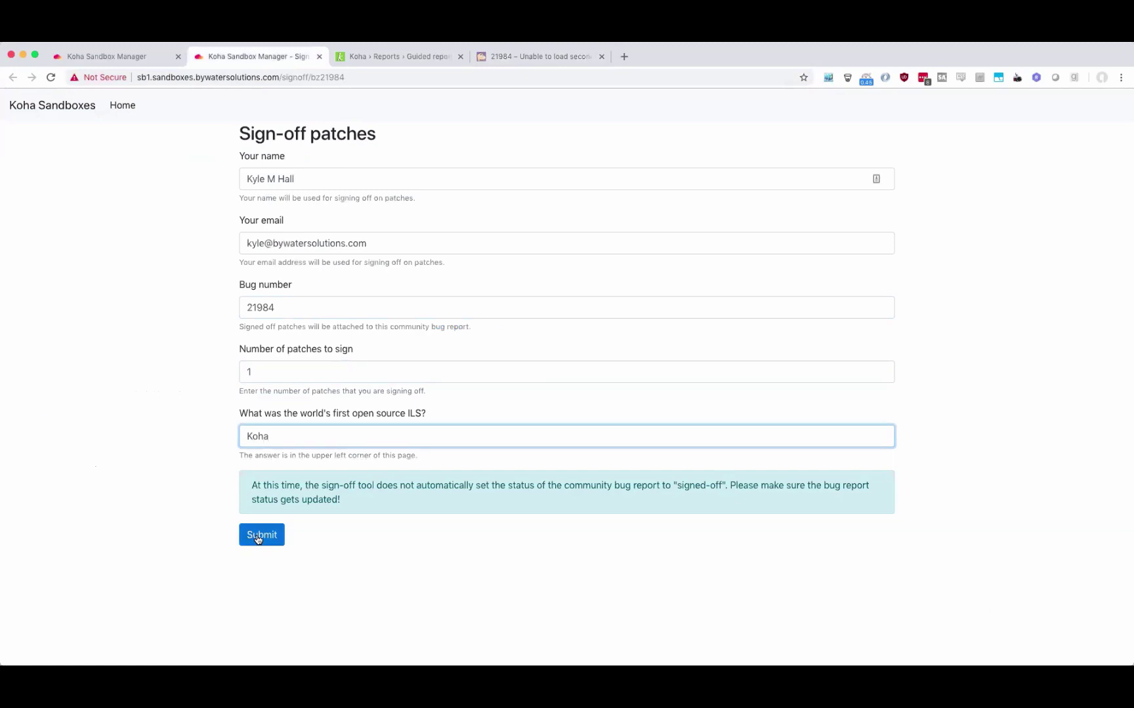
pyautogui.click(258, 538)
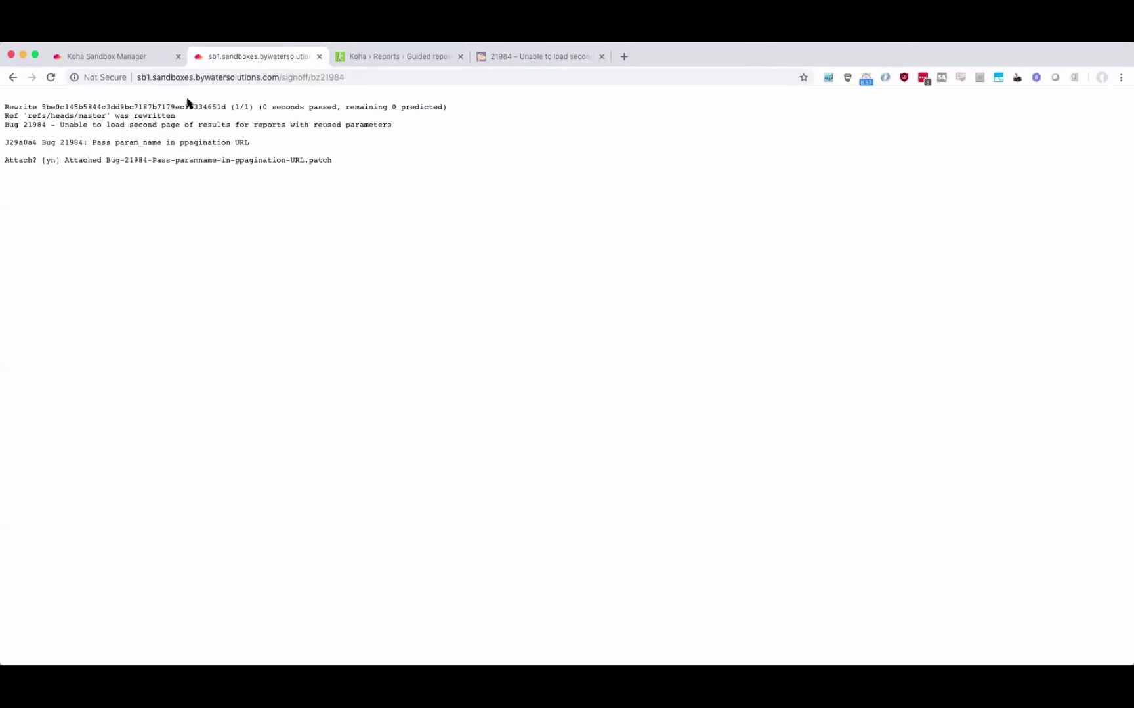
# Reload bug 21984 and verify the new attachment's Signed-off-by line.
pyautogui.click(528, 55)
pyautogui.click(51, 77)
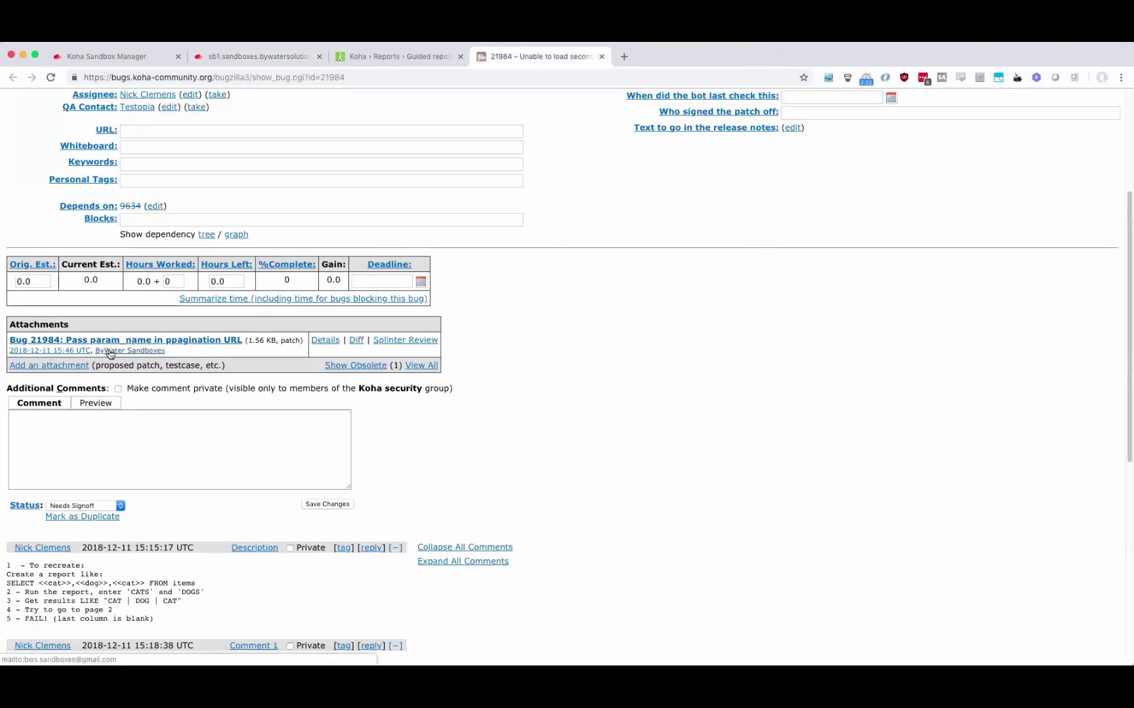
pyautogui.click(164, 342)
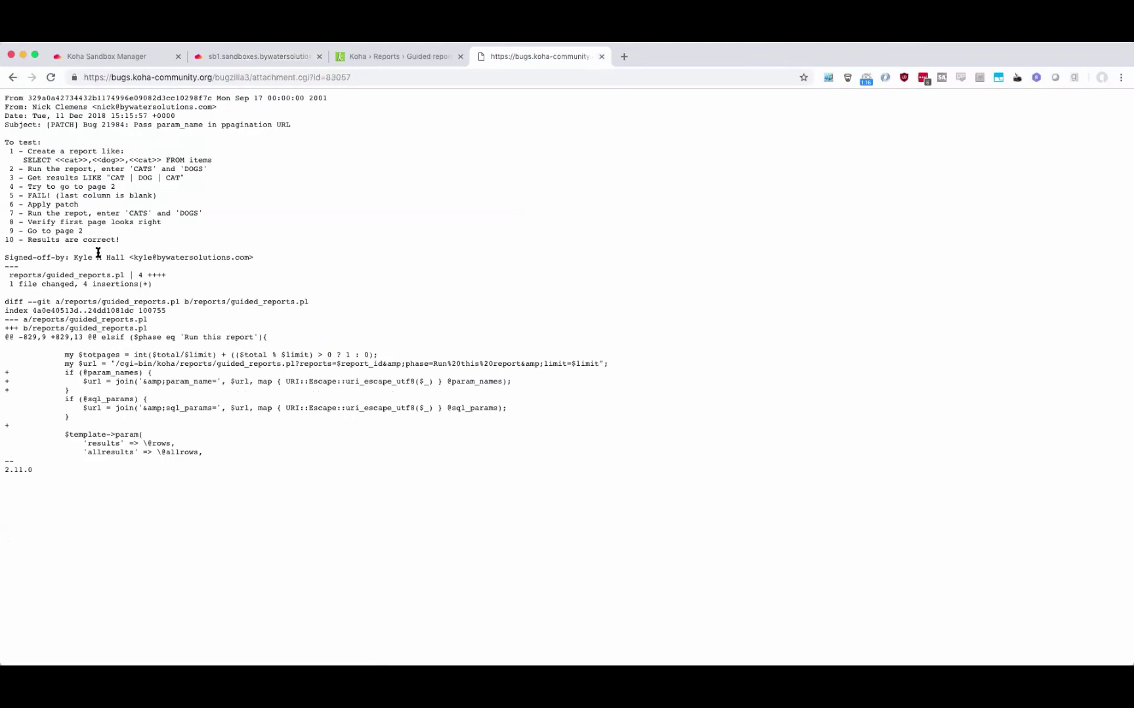
pyautogui.tripleClick(99, 257)
pyautogui.click(367, 363)
# Return to the bug 21984 page and note its Needs Signoff status.
pyautogui.press('cmd+Left')
pyautogui.scroll(5, 473, 329)
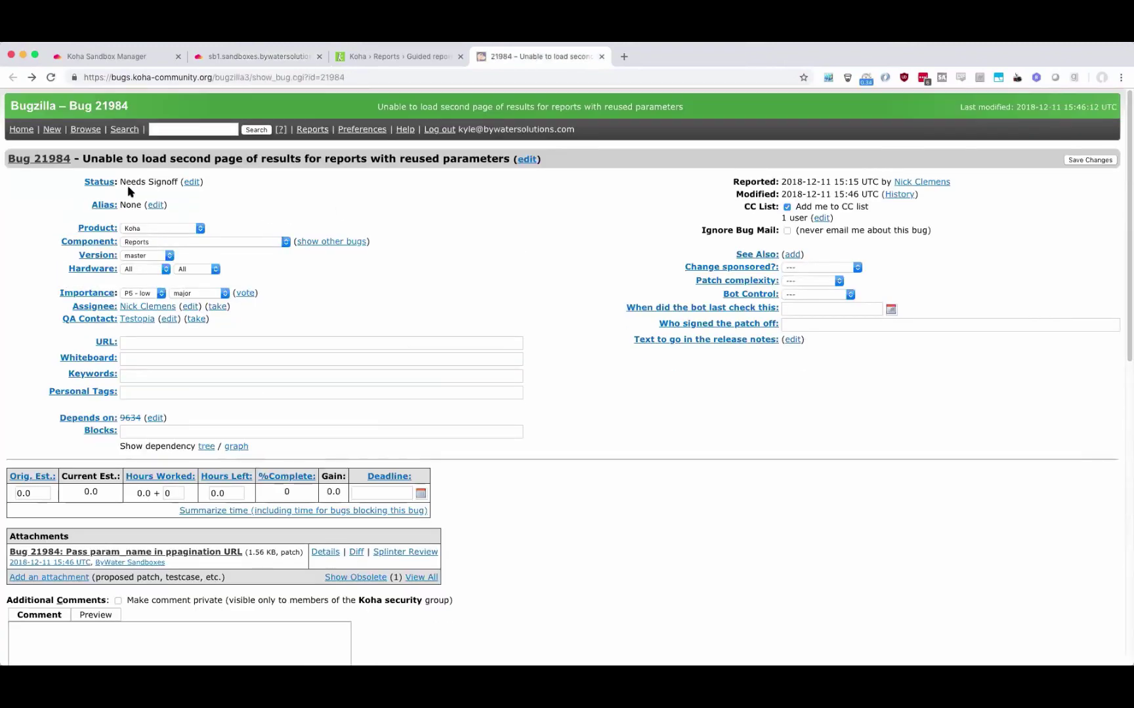
pyautogui.moveTo(121, 182); pyautogui.dragTo(207, 183)
# Set bug 21984's status to Signed Off, save, and return to the sandbox list.
pyautogui.click(316, 316)
pyautogui.scroll(-5, 316, 316)
pyautogui.click(106, 362)
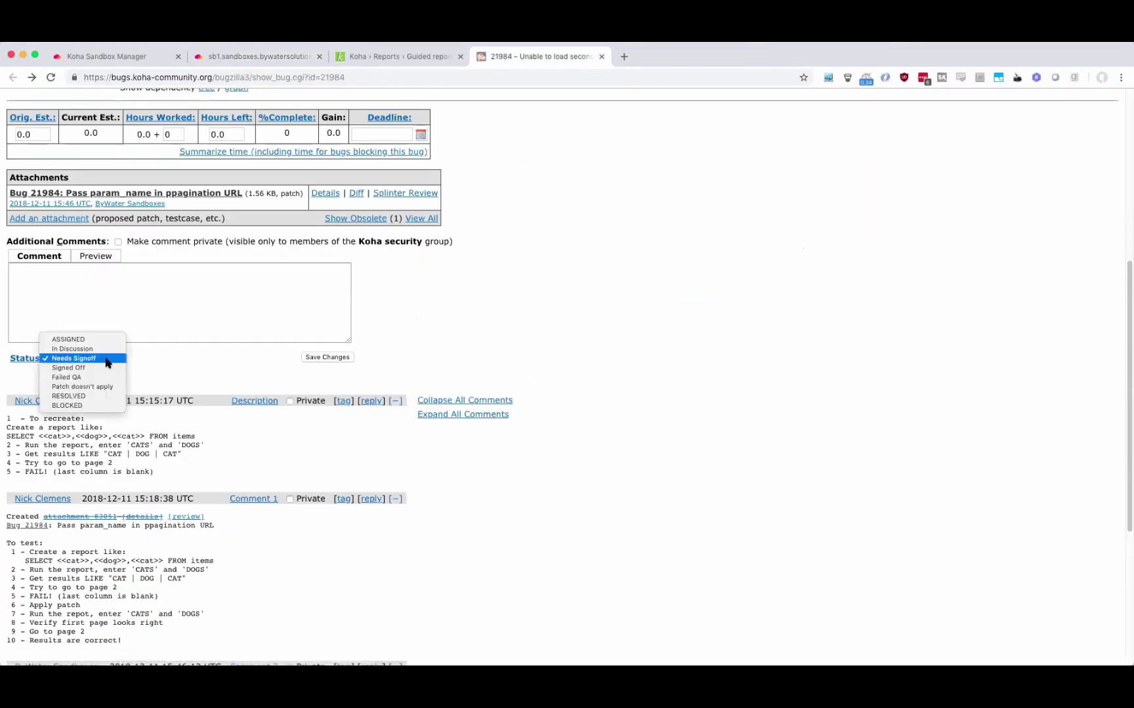
pyautogui.click(105, 368)
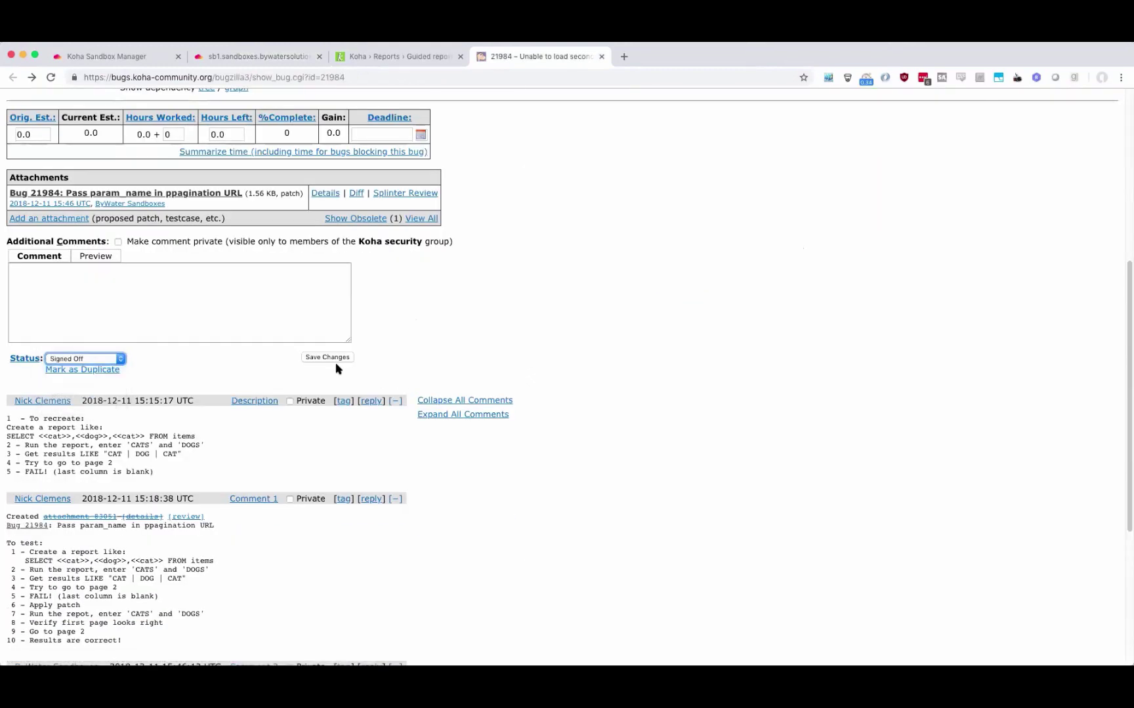
pyautogui.click(327, 357)
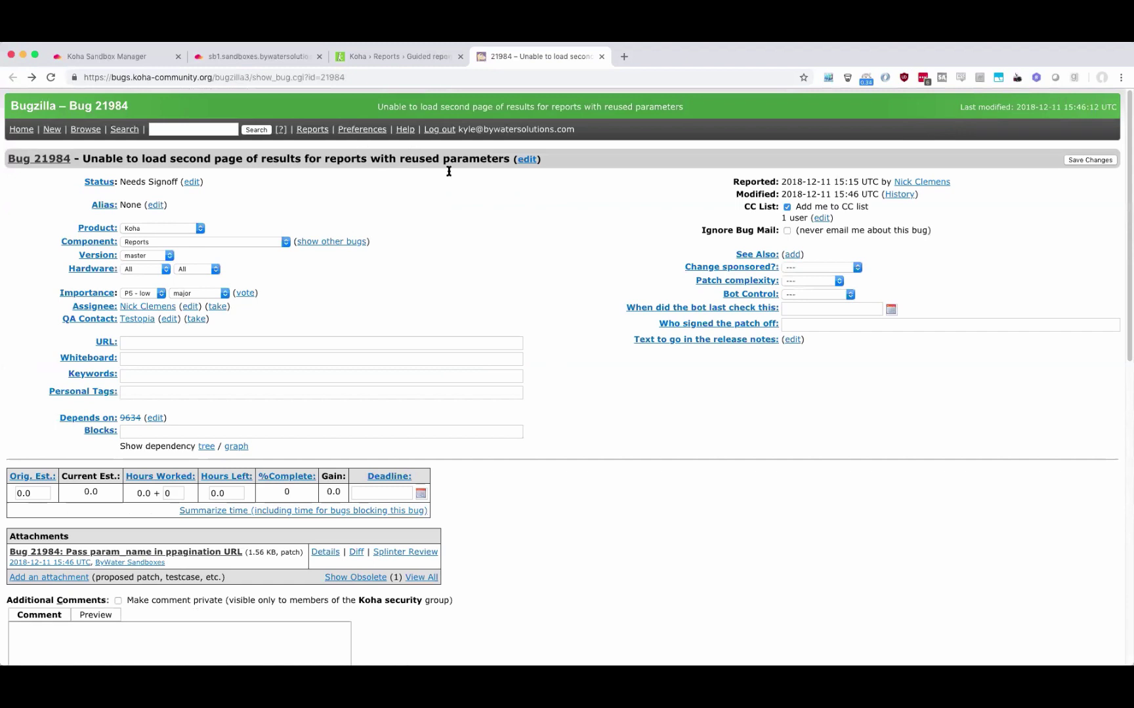
pyautogui.click(253, 58)
pyautogui.click(119, 55)
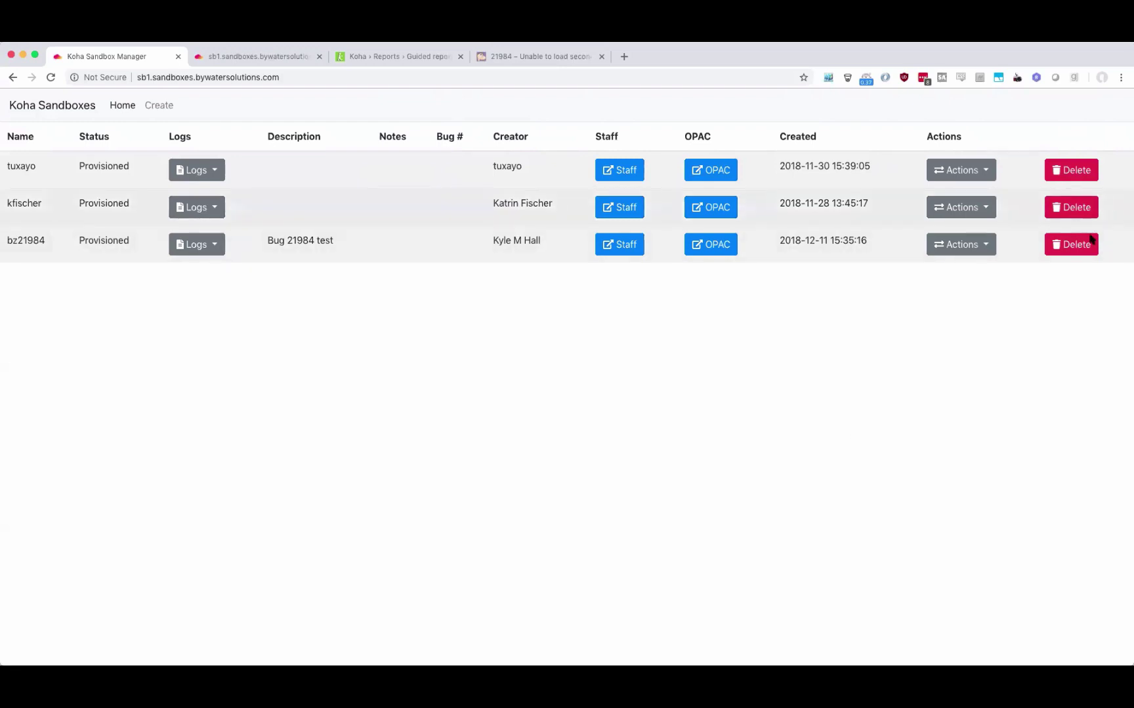
pyautogui.click(1067, 250)
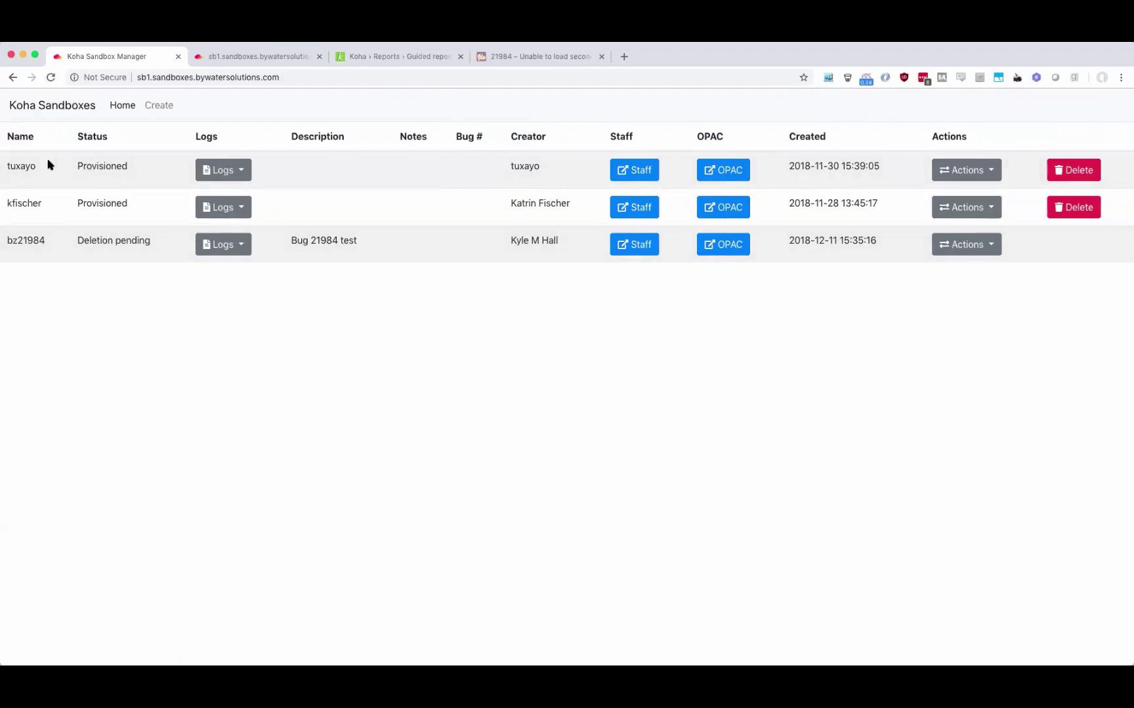
pyautogui.click(50, 78)
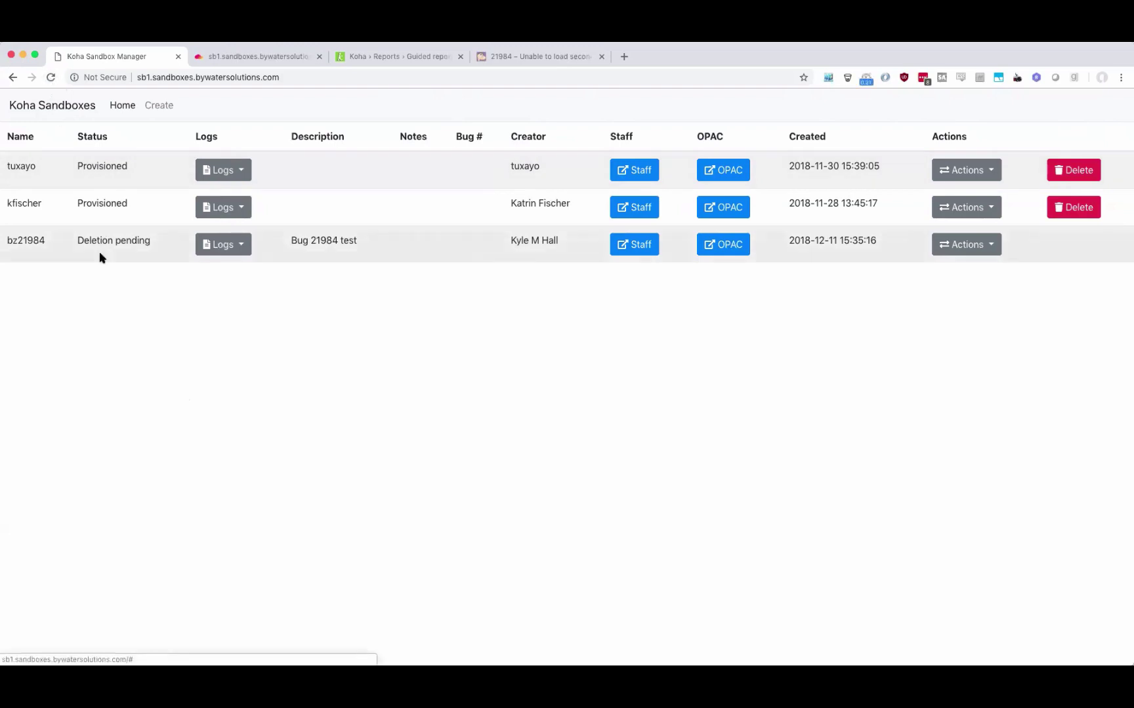
pyautogui.click(52, 79)
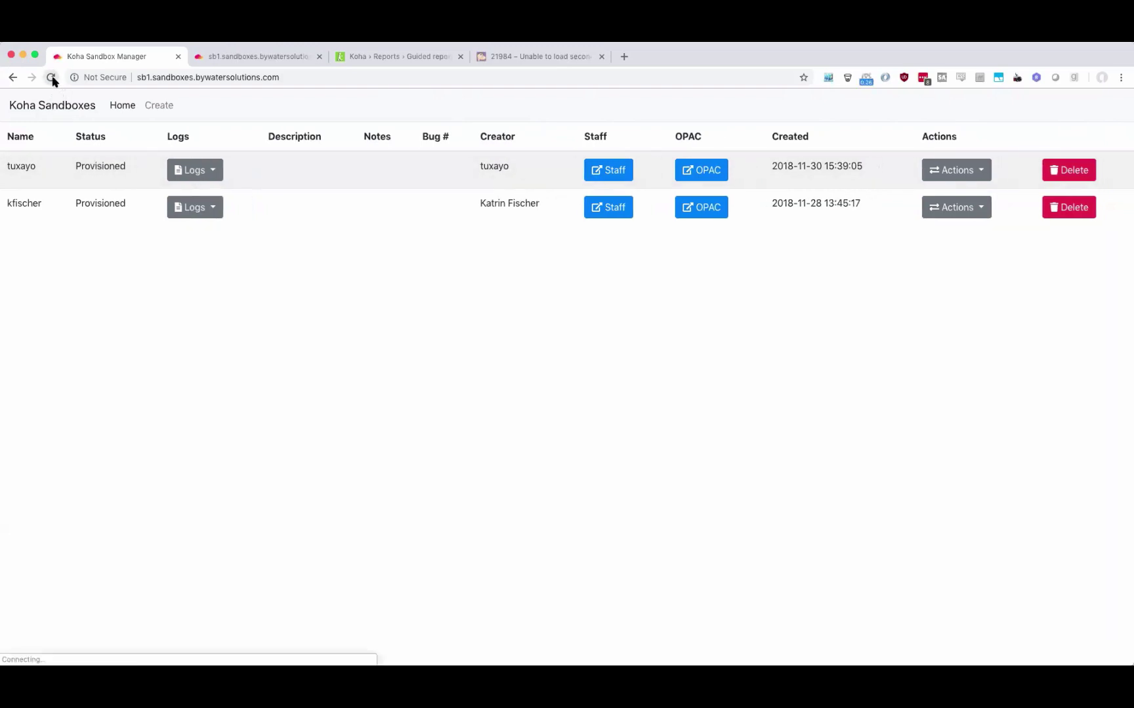